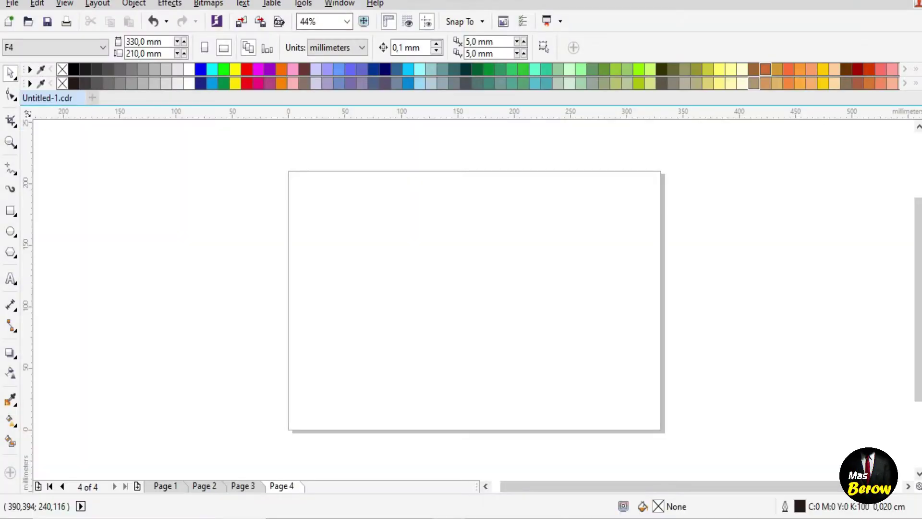
Create the artistic text "Belajar Corel Draw" in the upper part of the page
{"action": "scroll", "coordinate": [398, 220], "scroll_direction": "up", "scroll_amount": 2}
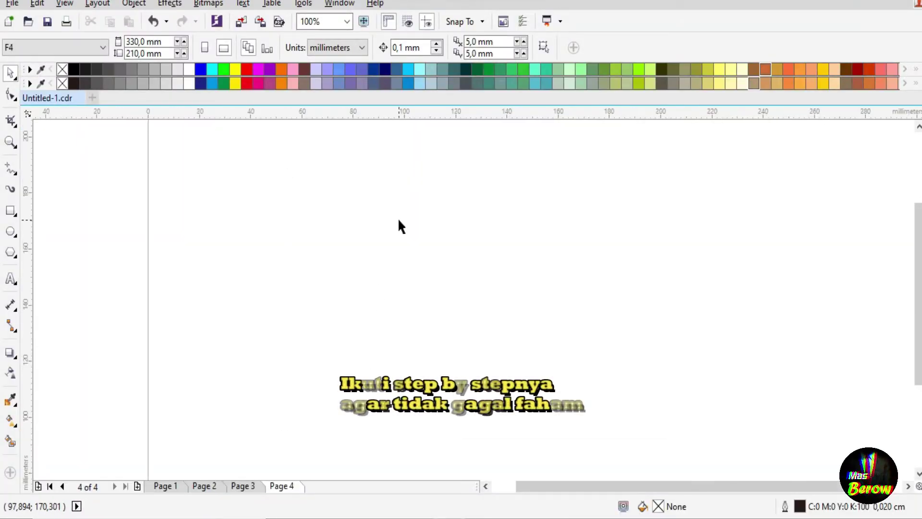
{"action": "scroll", "coordinate": [398, 227], "scroll_direction": "down", "scroll_amount": 2}
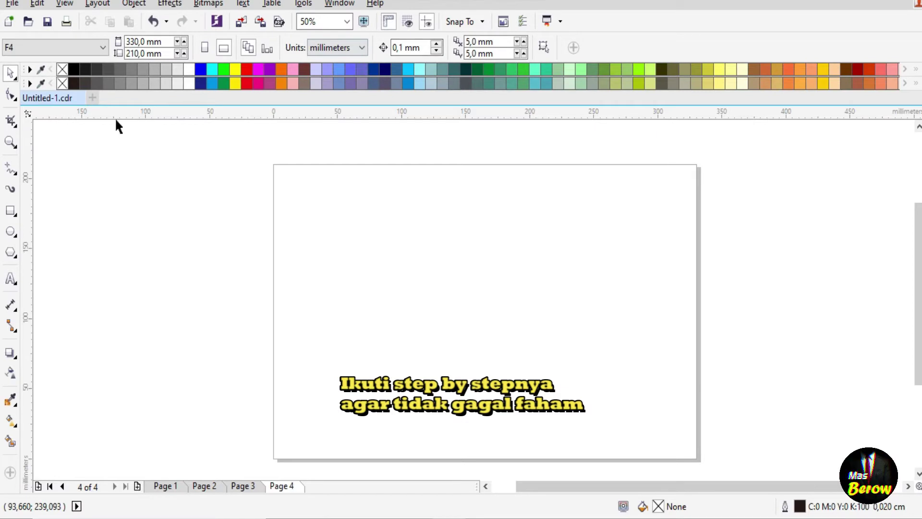
{"action": "left_click", "coordinate": [12, 278]}
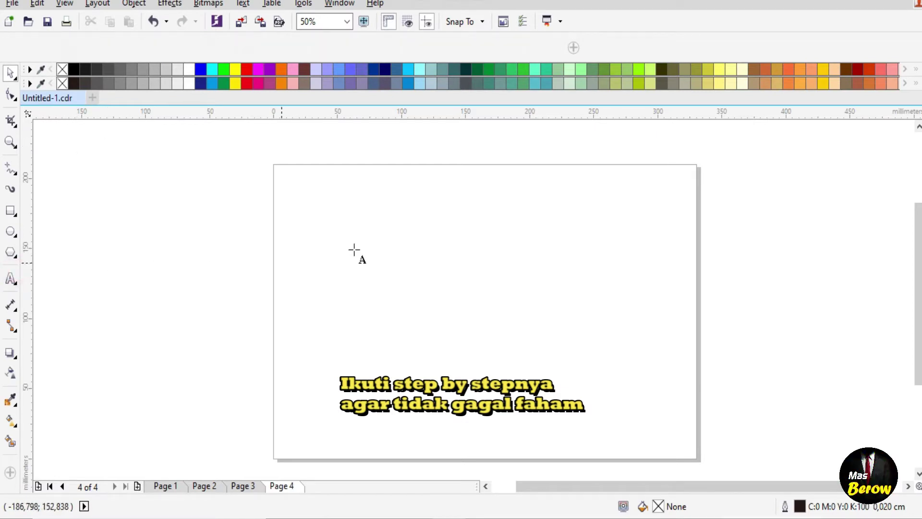
{"action": "left_click", "coordinate": [369, 241]}
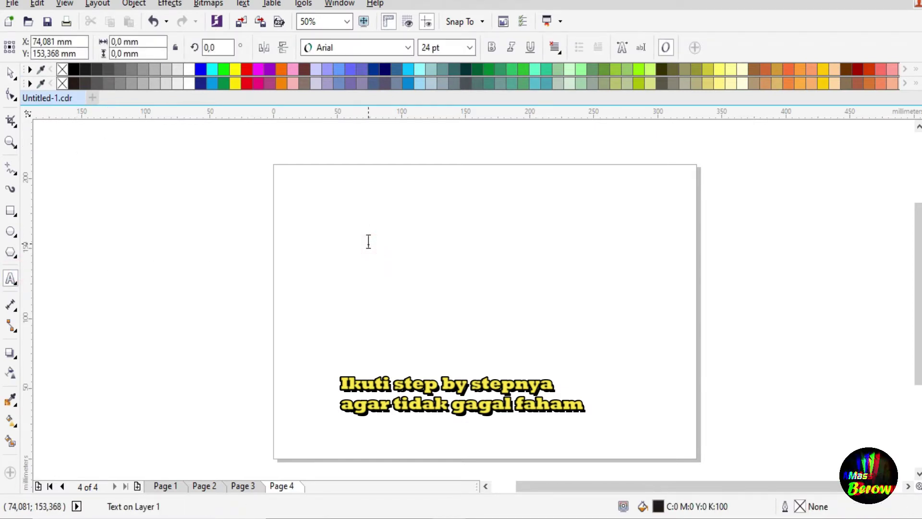
{"action": "type", "text": "Bela"}
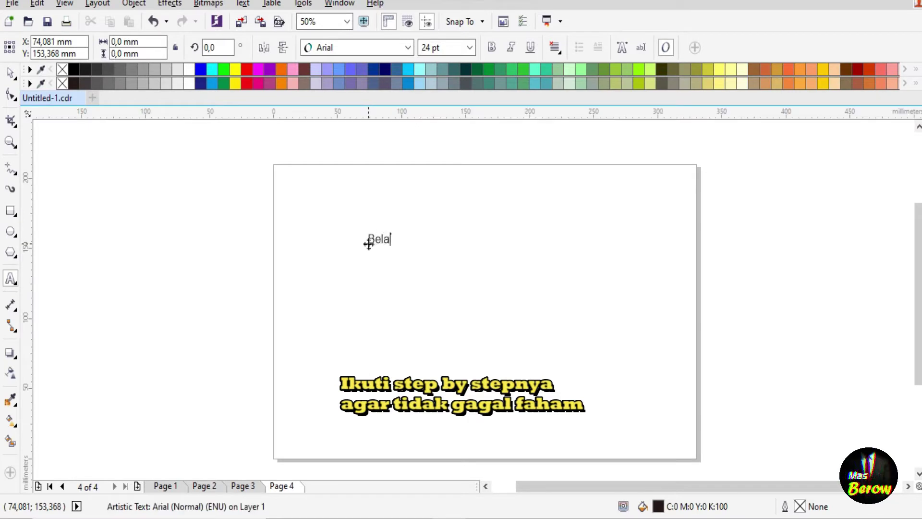
{"action": "type", "text": "jar b"}
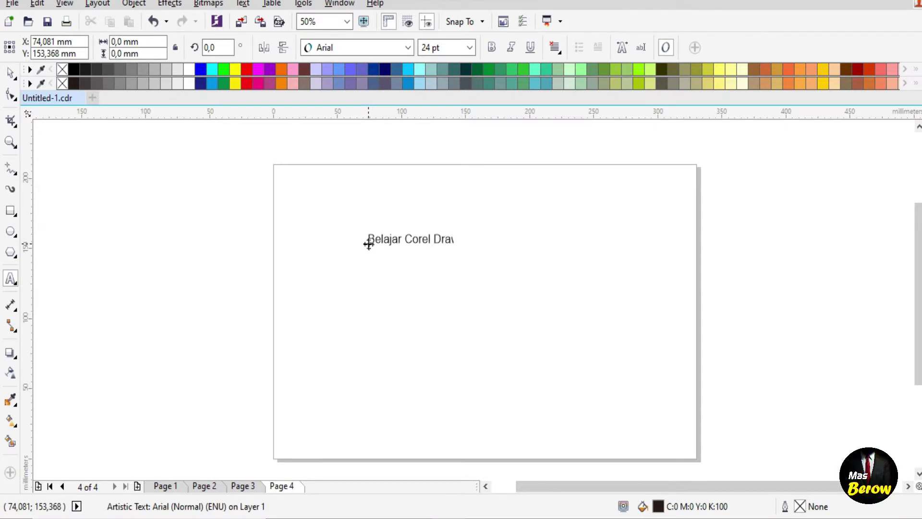
{"action": "key", "text": "Escape"}
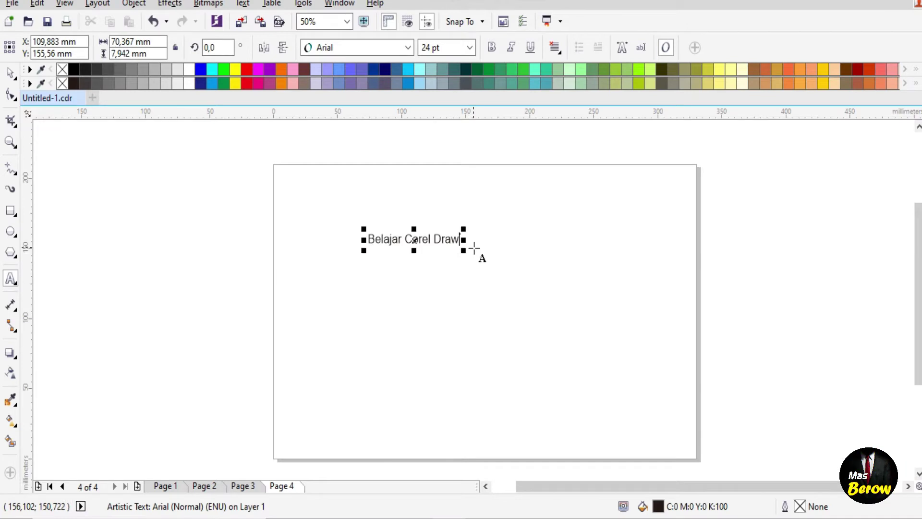
{"action": "key", "text": "Escape"}
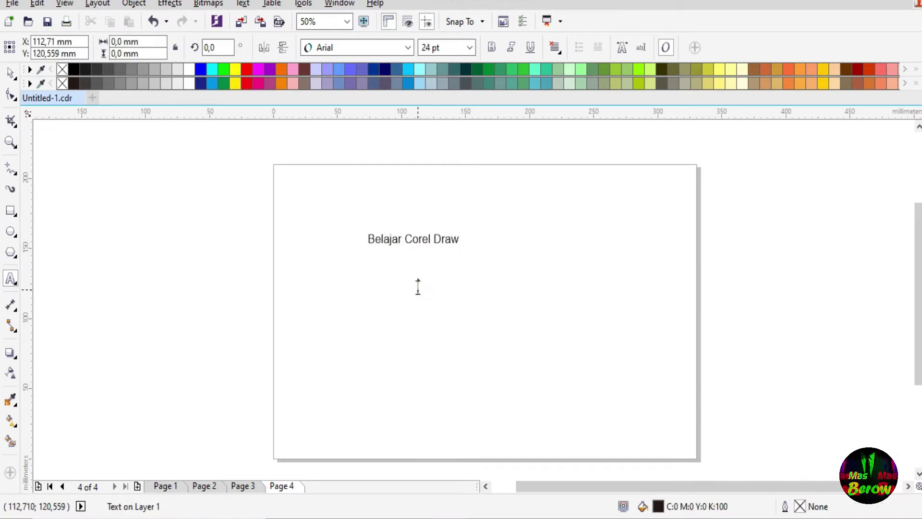
Add a separate artistic text "Mas Berow" below the first line and finish text entry
{"action": "left_click", "coordinate": [418, 286]}
{"action": "type", "text": "Mas Berow"}
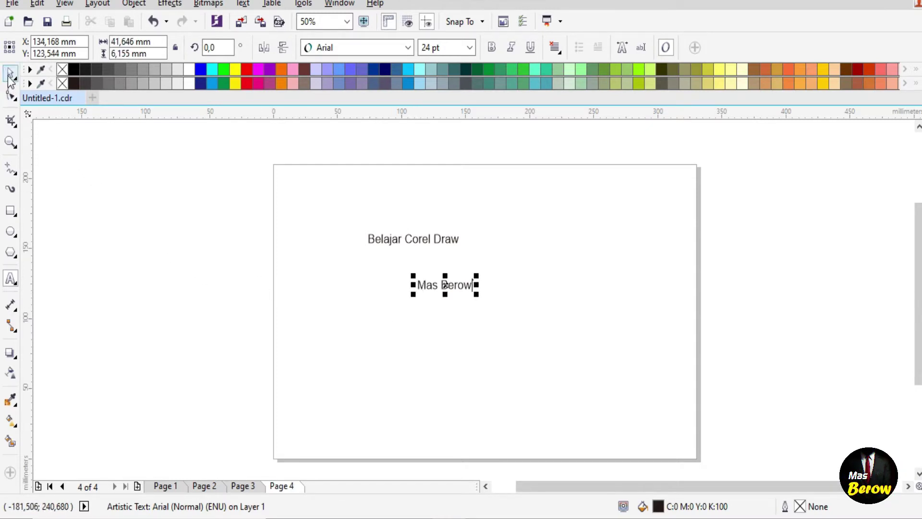
{"action": "left_click", "coordinate": [10, 74]}
Set the "Belajar Corel Draw" text to Bonbon Regular, enlarge it to about 44 pt and place it in the page's upper right area
{"action": "left_click", "coordinate": [411, 241]}
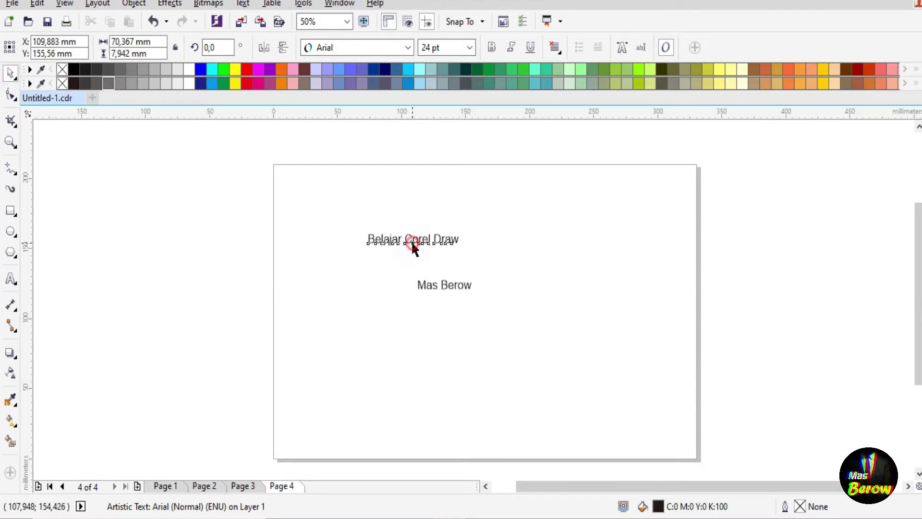
{"action": "scroll", "coordinate": [436, 235], "scroll_direction": "up", "scroll_amount": 2}
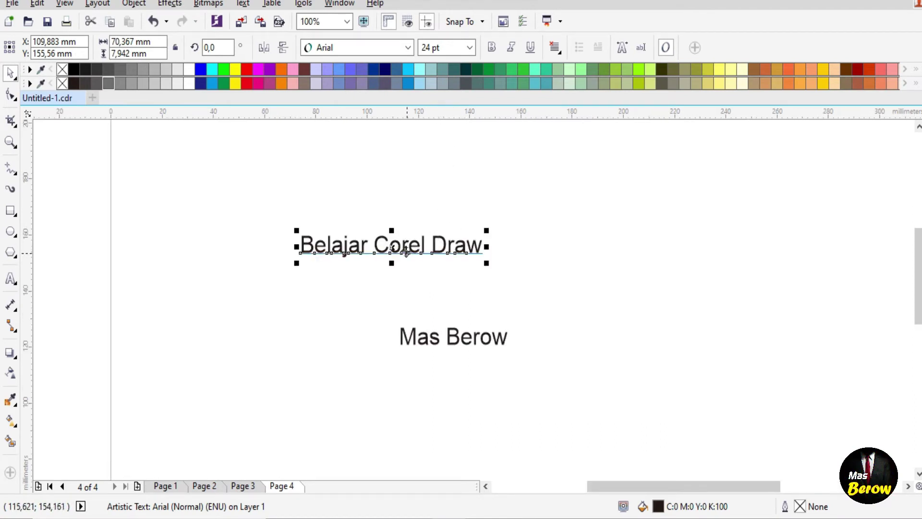
{"action": "left_click_drag", "start_coordinate": [403, 250], "coordinate": [698, 224]}
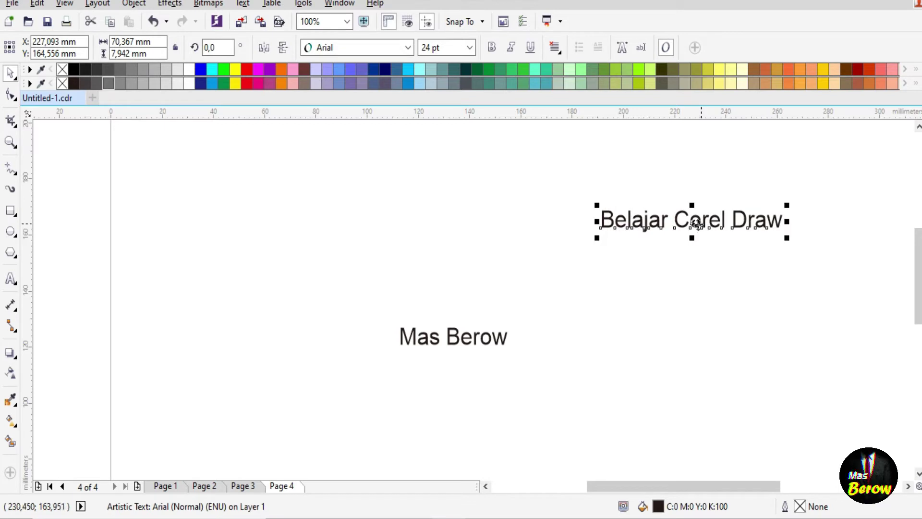
{"action": "left_click", "coordinate": [408, 48]}
{"action": "mouse_move", "coordinate": [403, 76]}
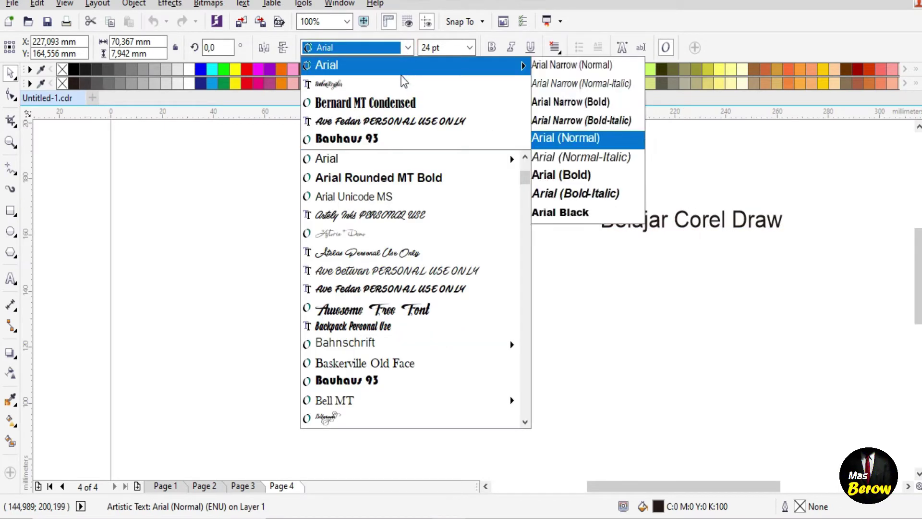
{"action": "left_click", "coordinate": [358, 84]}
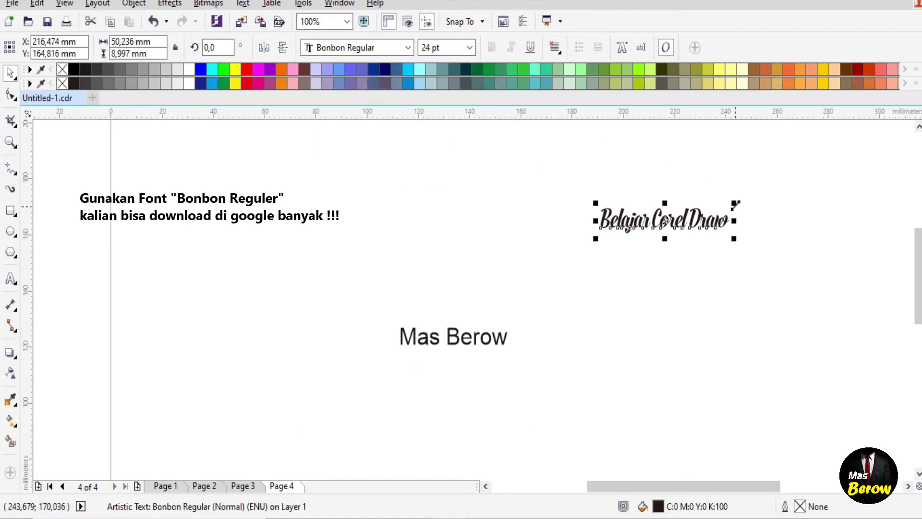
{"action": "mouse_move", "coordinate": [735, 205]}
{"action": "left_mouse_down"}
{"action": "mouse_move", "coordinate": [792, 200]}
{"action": "mouse_move", "coordinate": [850, 178]}
{"action": "mouse_move", "coordinate": [843, 181]}
{"action": "left_mouse_up"}
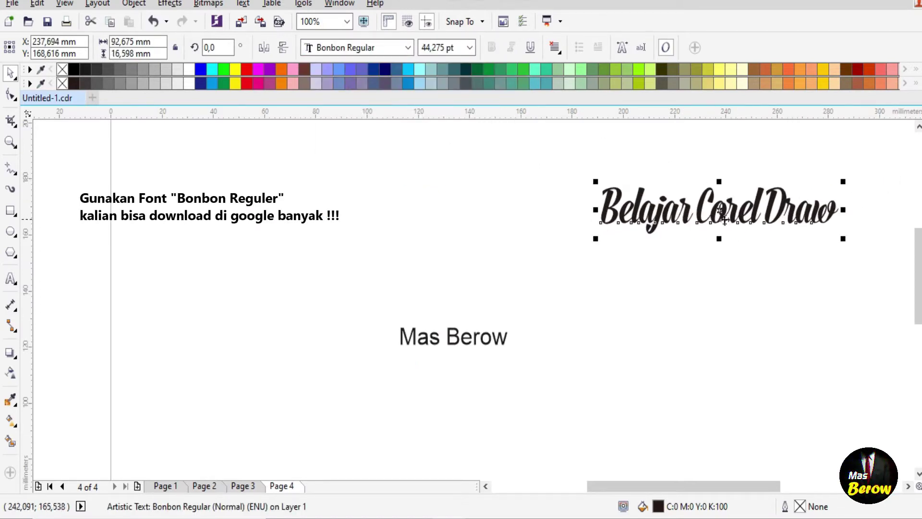
{"action": "left_click_drag", "start_coordinate": [724, 219], "coordinate": [673, 222]}
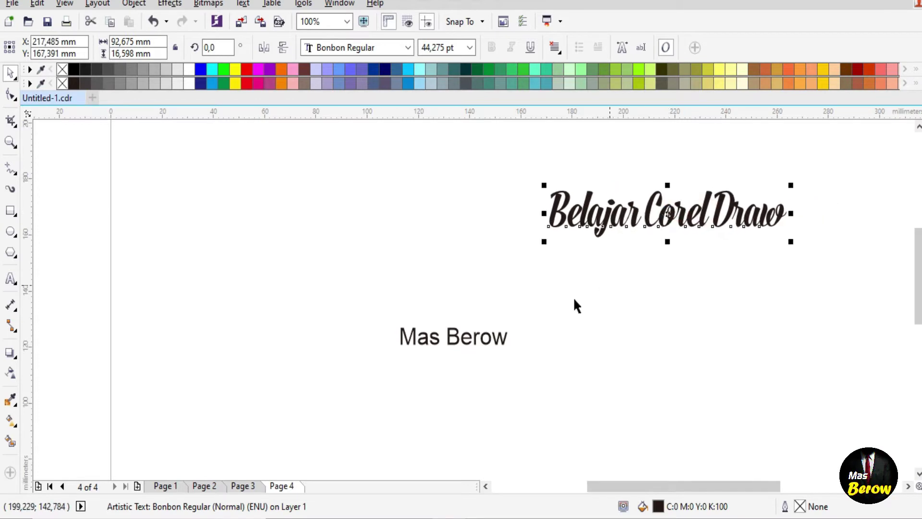
Set "Mas Berow" to Bonbon Regular, enlarge it to about 111 pt and arrange it directly beneath "Belajar Corel Draw"
{"action": "left_click", "coordinate": [512, 336]}
{"action": "left_click", "coordinate": [503, 340]}
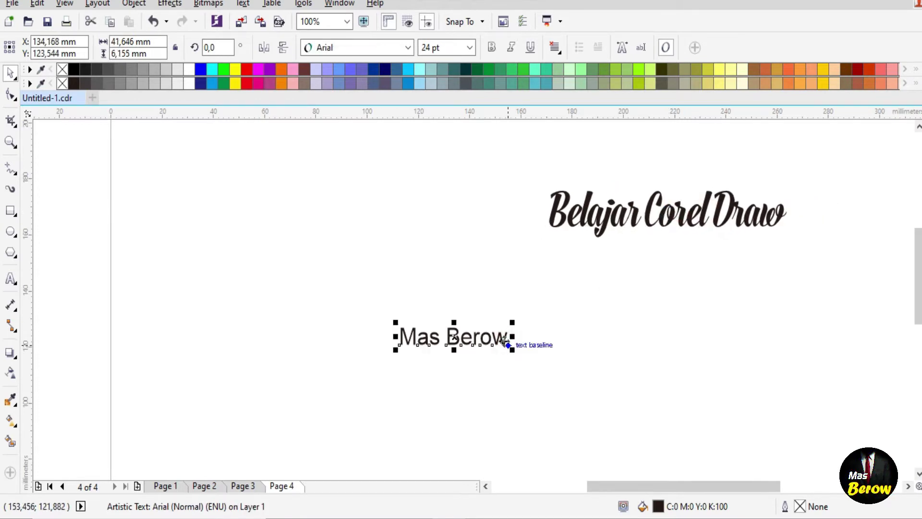
{"action": "left_click", "coordinate": [411, 50]}
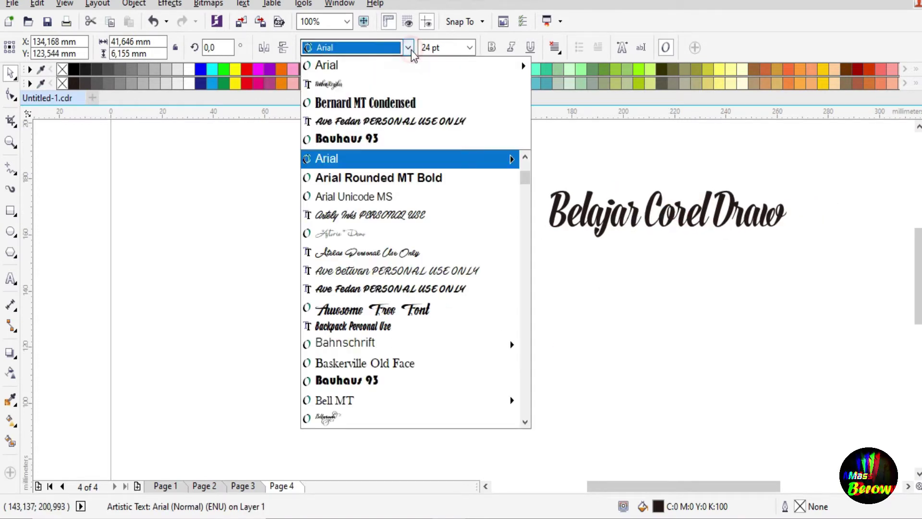
{"action": "left_click", "coordinate": [398, 84]}
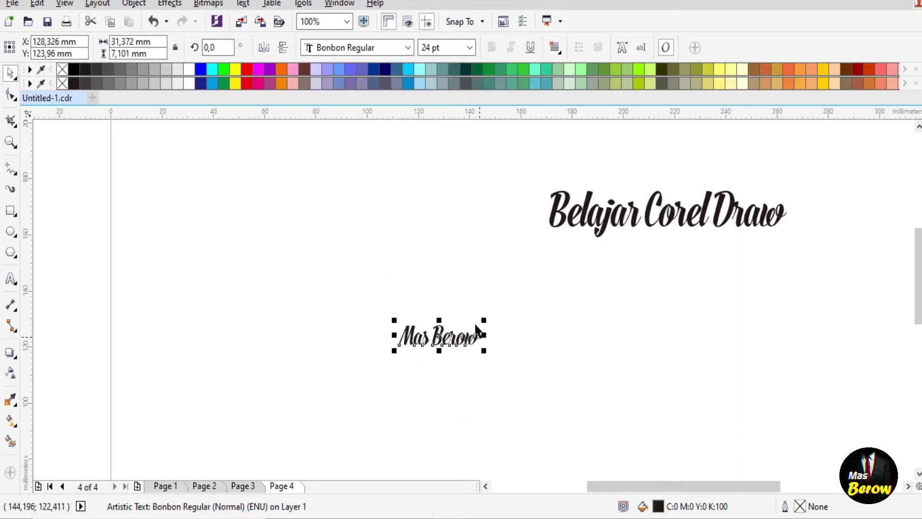
{"action": "left_click_drag", "start_coordinate": [483, 320], "coordinate": [795, 245]}
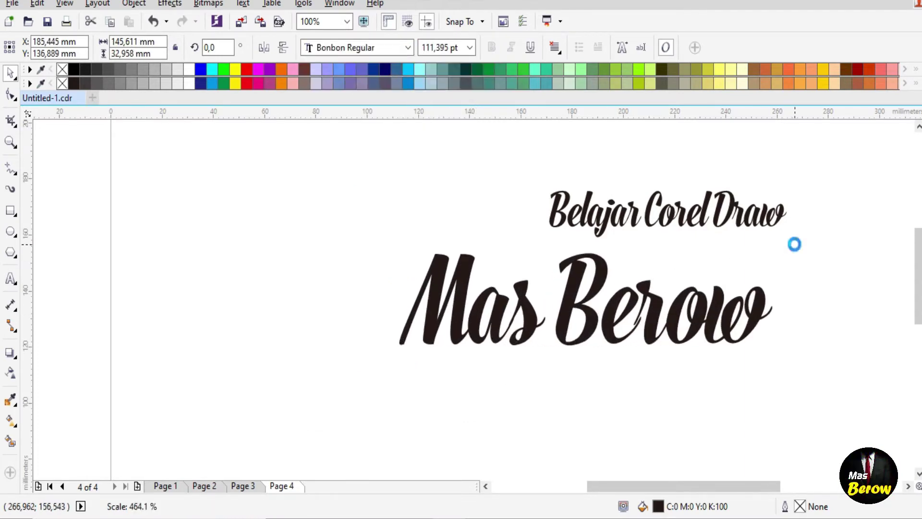
{"action": "left_click_drag", "start_coordinate": [588, 300], "coordinate": [651, 285]}
{"action": "left_click_drag", "start_coordinate": [629, 214], "coordinate": [622, 214]}
Open the object properties of the "Belajar Corel Draw" text with the view fitted to it
{"action": "left_click", "coordinate": [347, 21]}
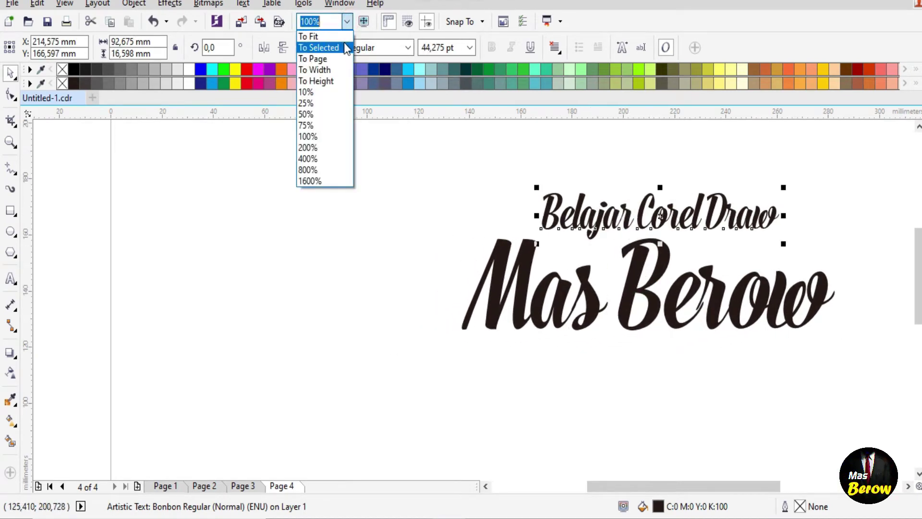
{"action": "left_click", "coordinate": [344, 48]}
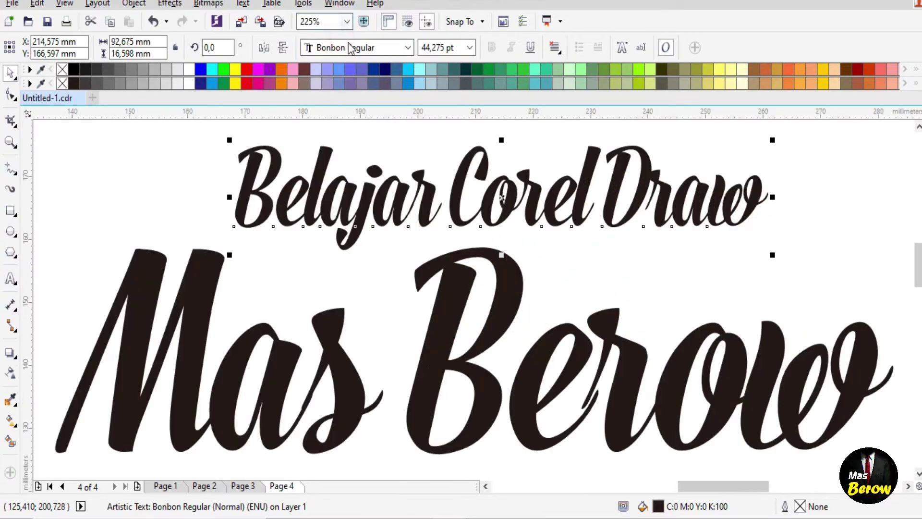
{"action": "left_click", "coordinate": [859, 206]}
{"action": "left_click", "coordinate": [318, 196]}
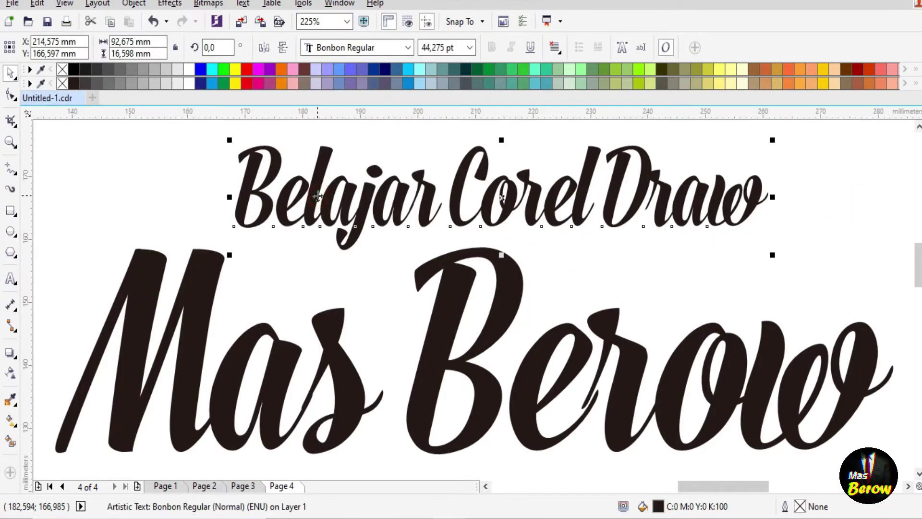
{"action": "right_click", "coordinate": [318, 196]}
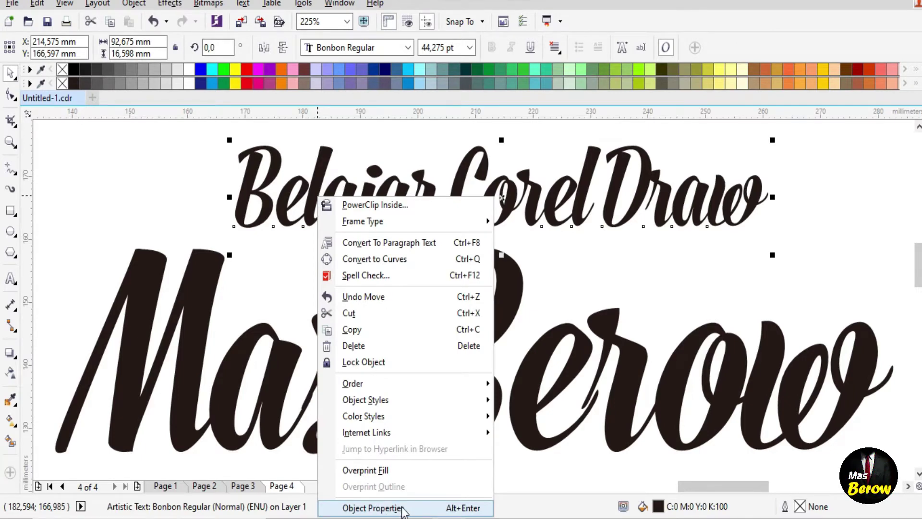
{"action": "left_click", "coordinate": [403, 508]}
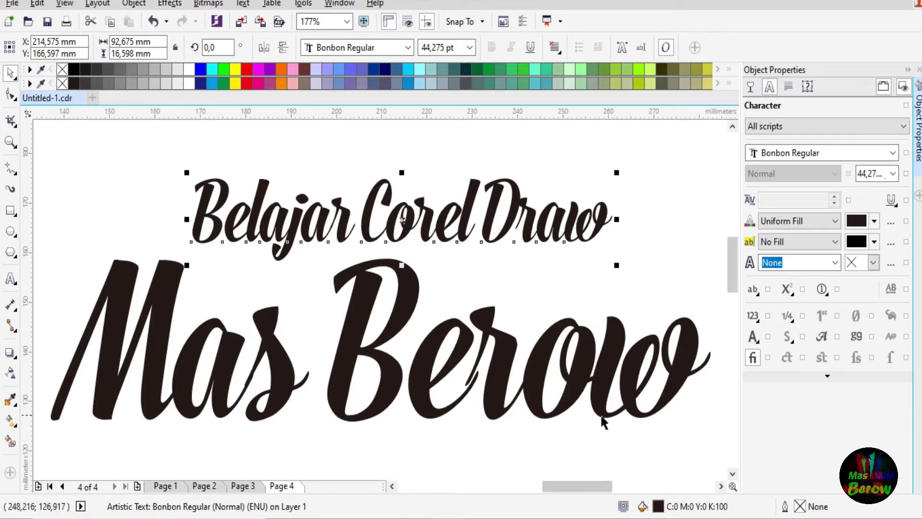
Try swash variants on the entire "Belajar Corel Draw" text and turn them off again
{"action": "left_click", "coordinate": [822, 336]}
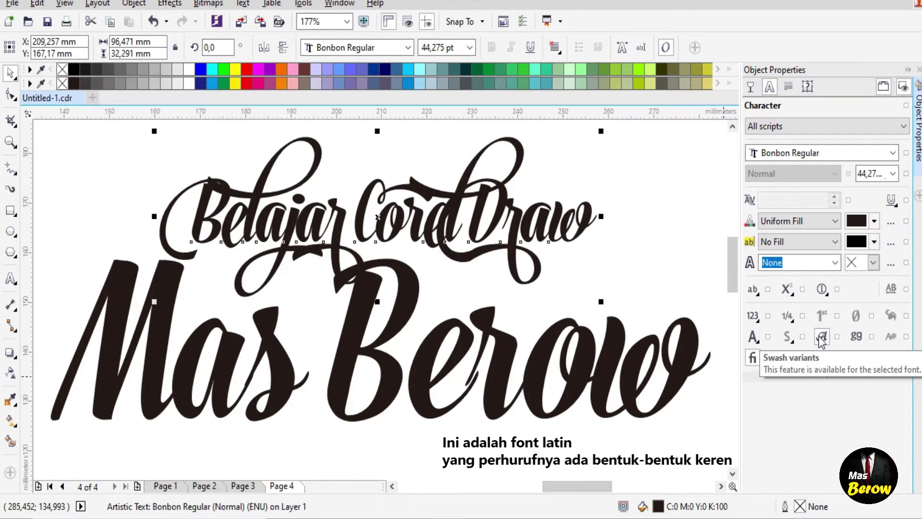
{"action": "left_click", "coordinate": [822, 337]}
{"action": "left_click", "coordinate": [822, 336]}
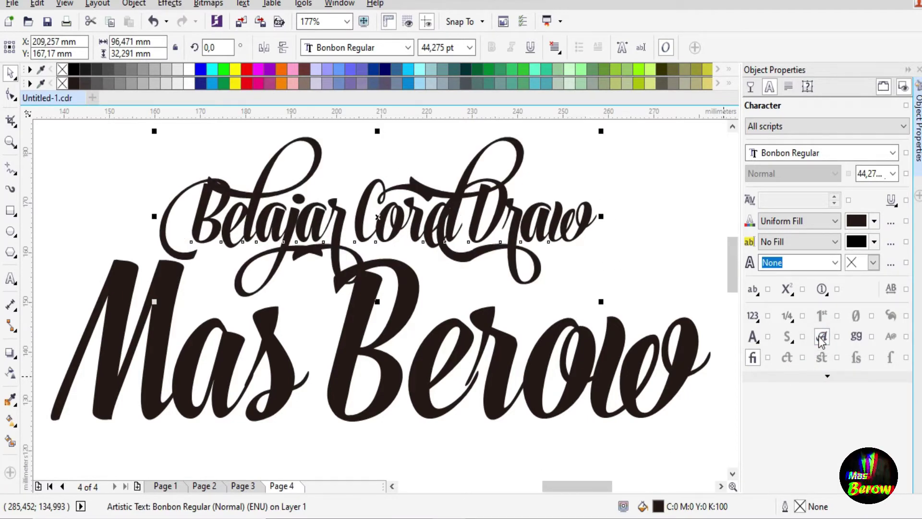
{"action": "left_click", "coordinate": [822, 336]}
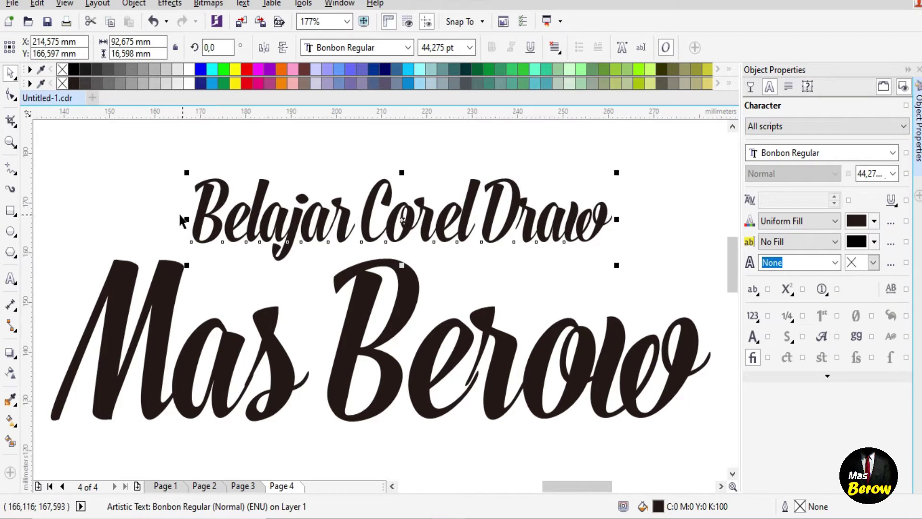
Apply the Swash Variants form to only the letter B of "Belajar"
{"action": "left_click", "coordinate": [11, 278]}
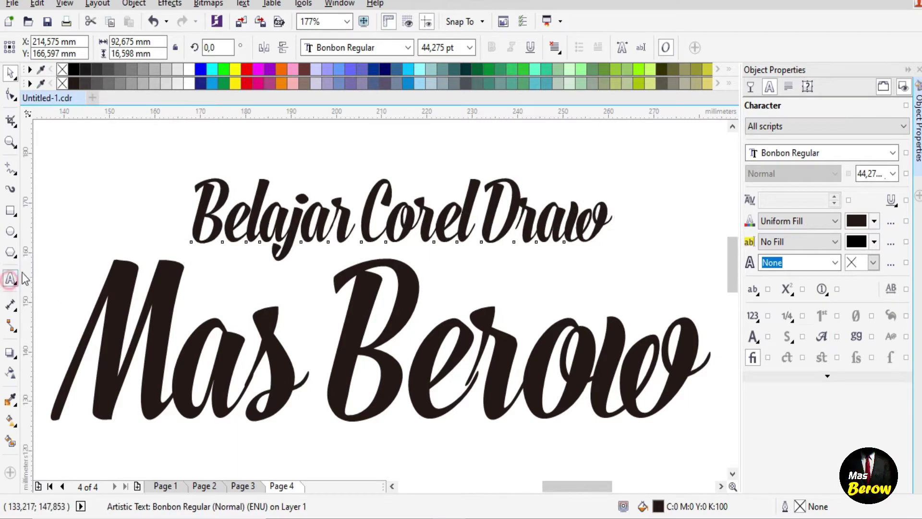
{"action": "left_click", "coordinate": [204, 204]}
{"action": "left_click_drag", "start_coordinate": [205, 203], "coordinate": [218, 198]}
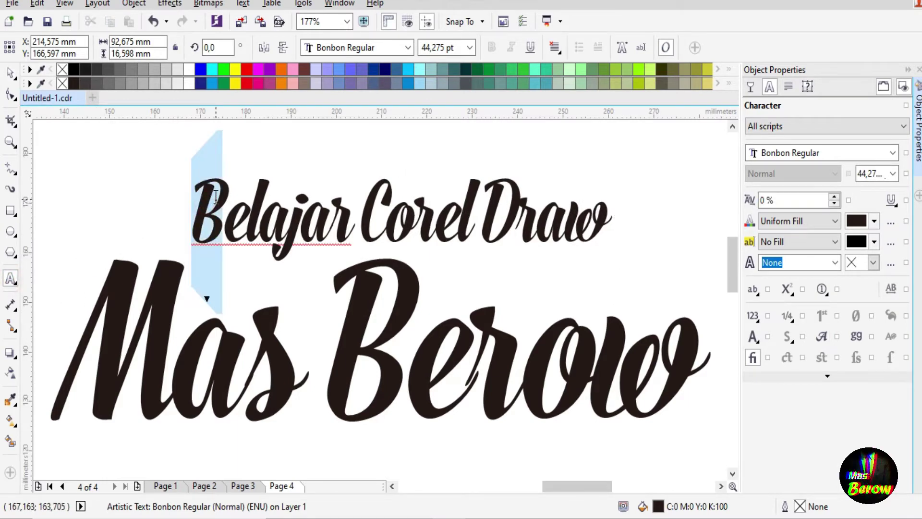
{"action": "left_click", "coordinate": [207, 301]}
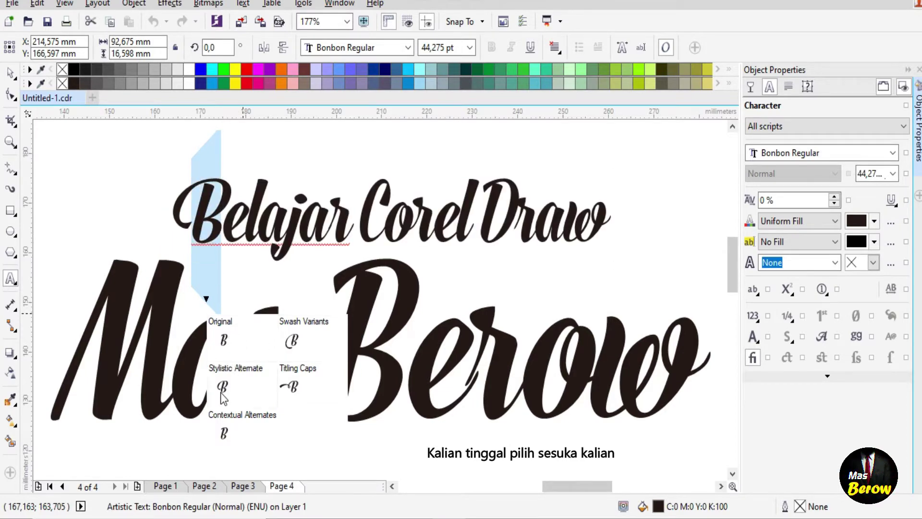
{"action": "left_click", "coordinate": [293, 341]}
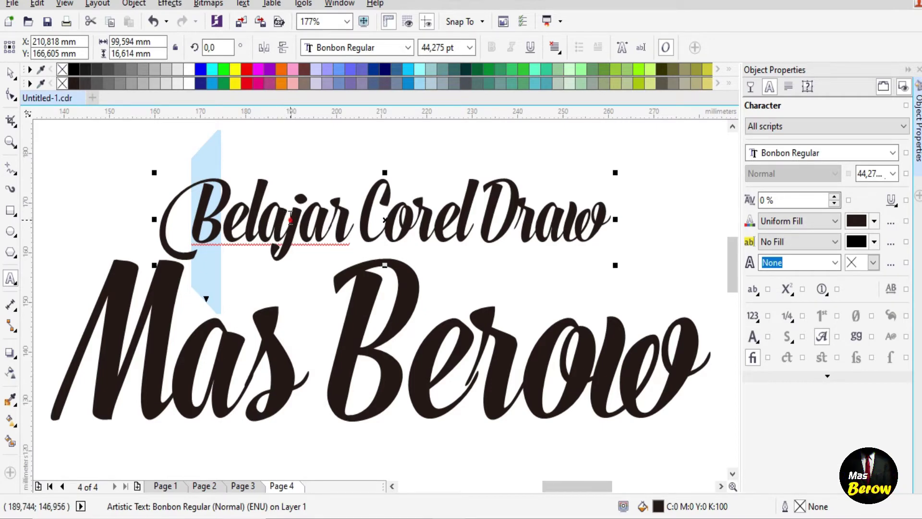
Apply the Titling Caps form to only the letter j of "Belajar"
{"action": "left_click_drag", "start_coordinate": [290, 220], "coordinate": [298, 219]}
{"action": "left_click", "coordinate": [294, 303]}
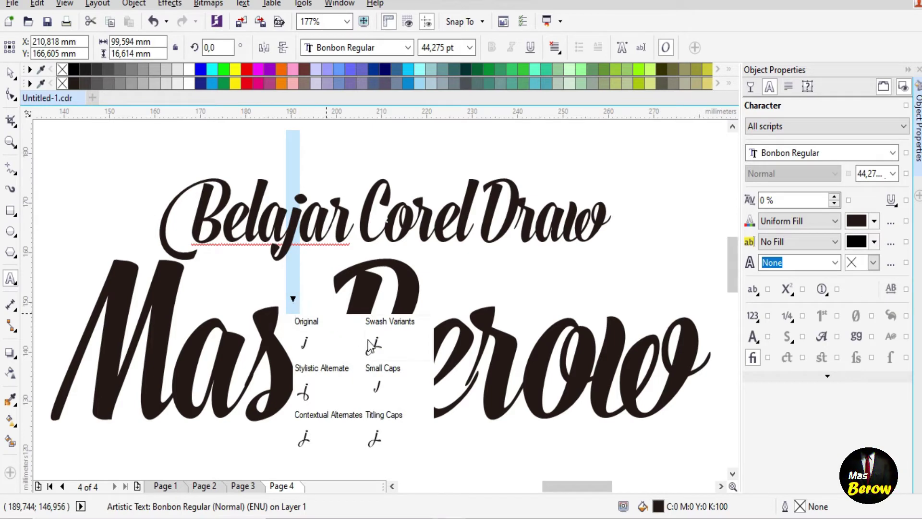
{"action": "left_click", "coordinate": [372, 346]}
{"action": "left_click", "coordinate": [301, 401]}
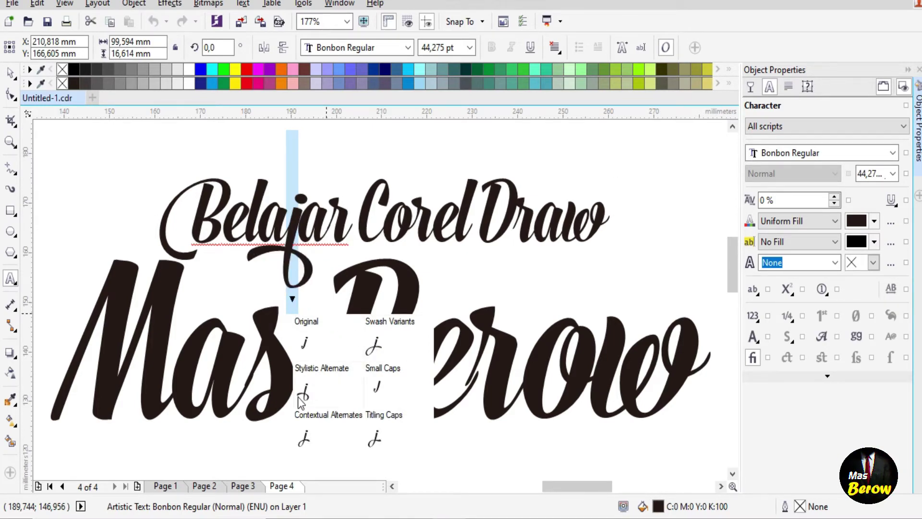
{"action": "left_click", "coordinate": [376, 440]}
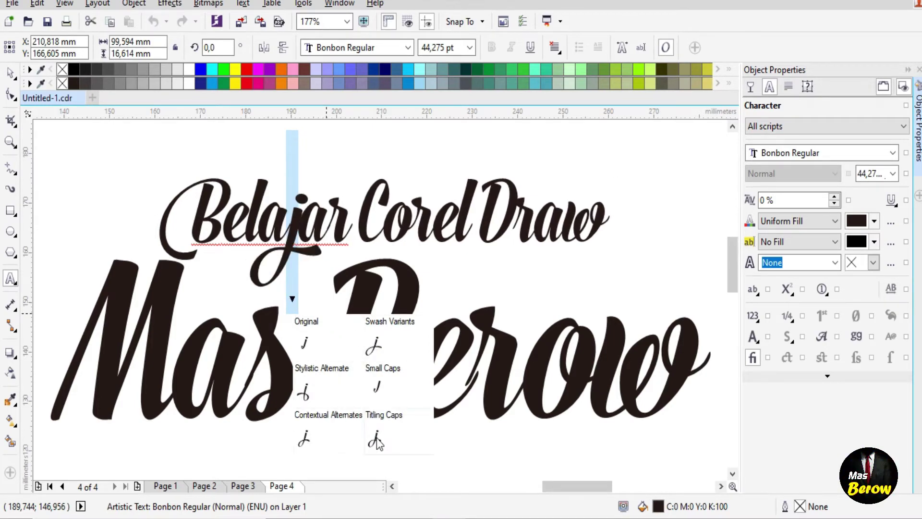
{"action": "left_click", "coordinate": [376, 439]}
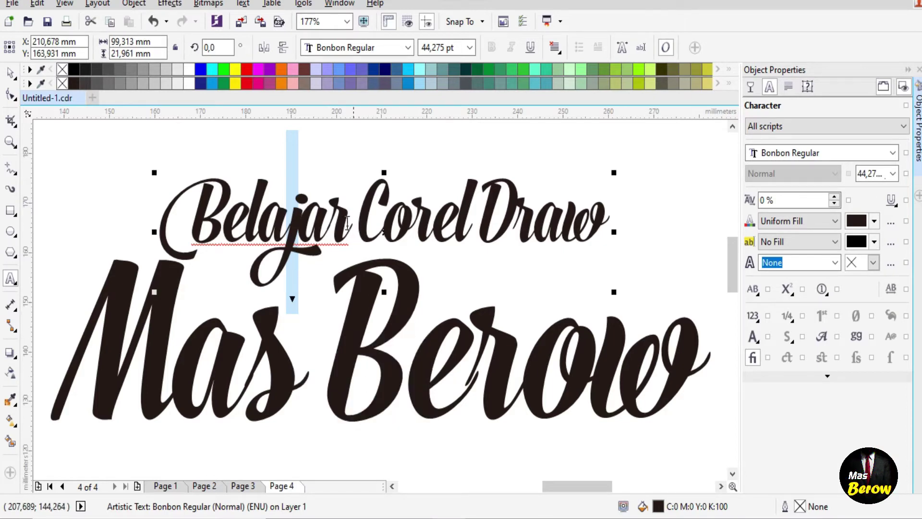
Apply the Contextual Alternates form to the final r of "Belajar" and add extra space before "Corel"
{"action": "left_click_drag", "start_coordinate": [332, 219], "coordinate": [344, 212]}
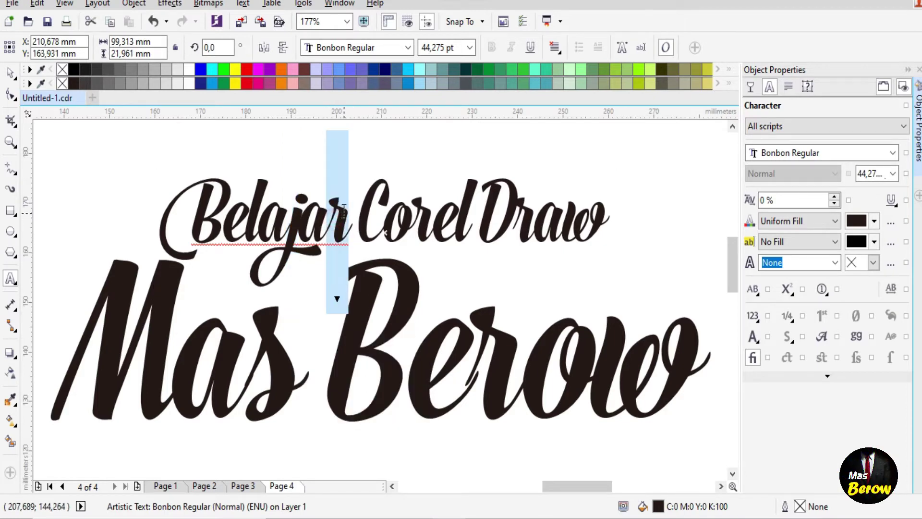
{"action": "left_click", "coordinate": [337, 298]}
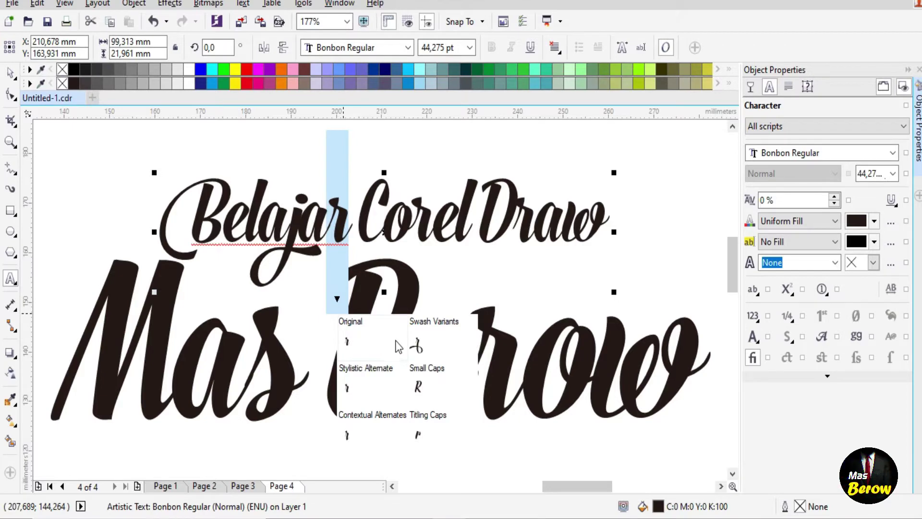
{"action": "left_click", "coordinate": [417, 346]}
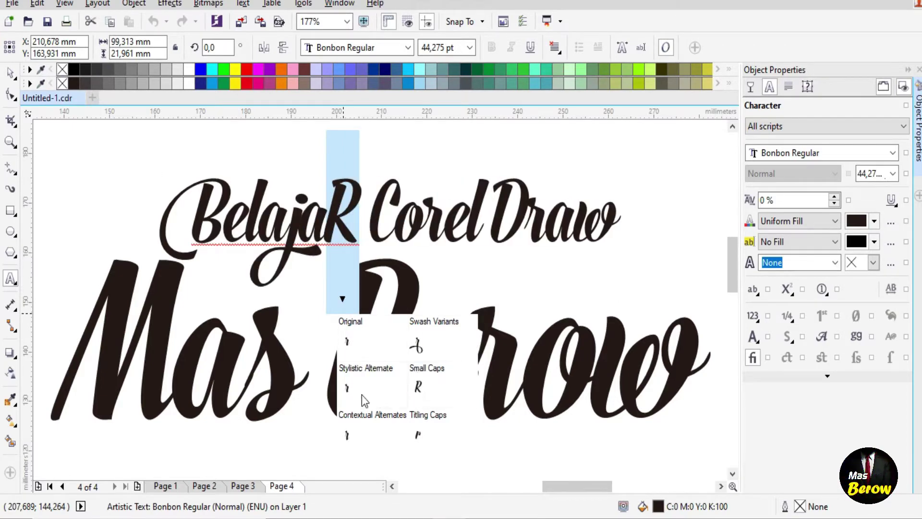
{"action": "left_click", "coordinate": [346, 435]}
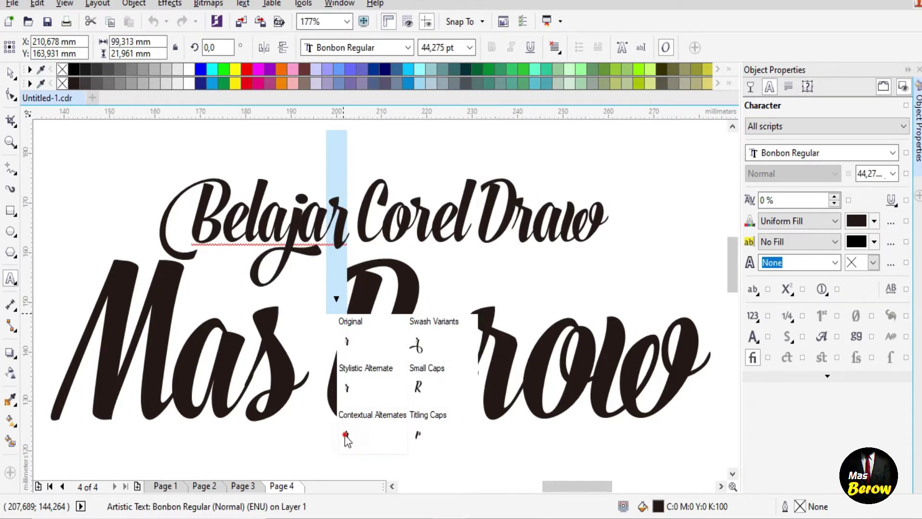
{"action": "left_click", "coordinate": [346, 434]}
{"action": "left_click", "coordinate": [361, 222]}
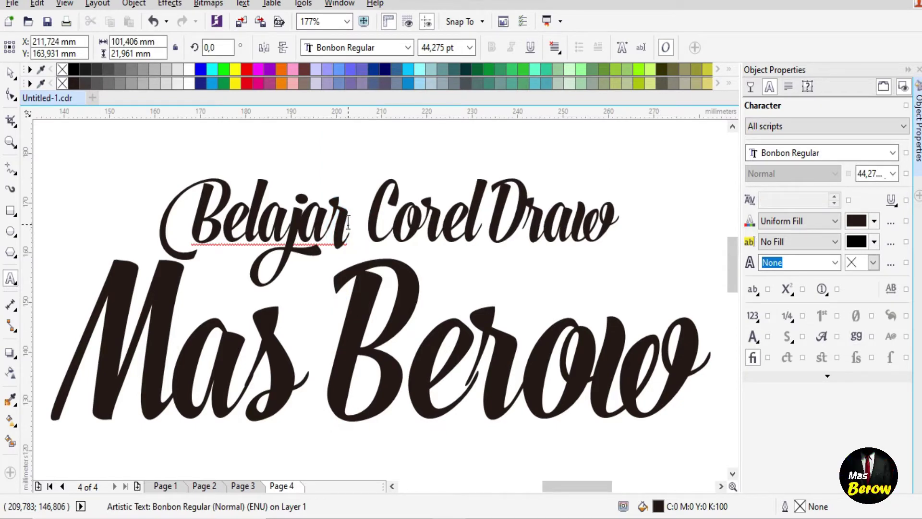
Apply the Swash Variants form to only the letter C of "Corel"
{"action": "left_click_drag", "start_coordinate": [379, 221], "coordinate": [397, 213]}
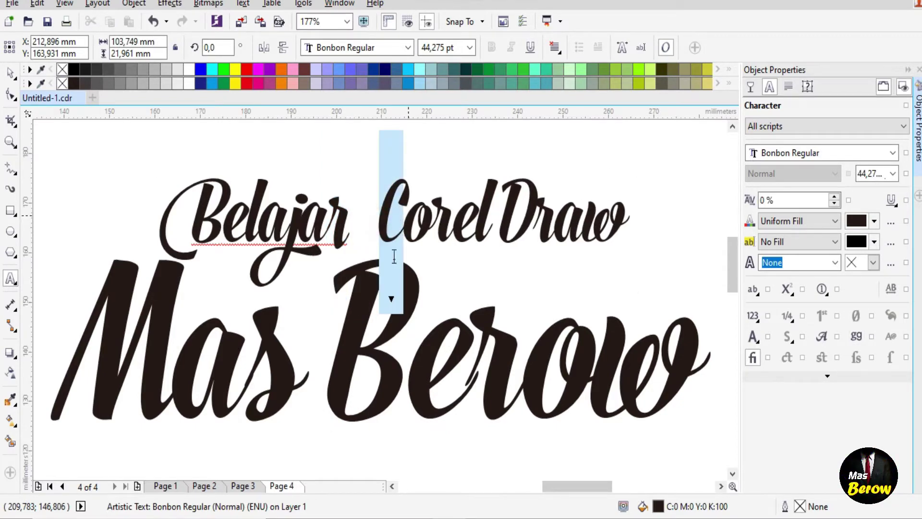
{"action": "left_click", "coordinate": [392, 301]}
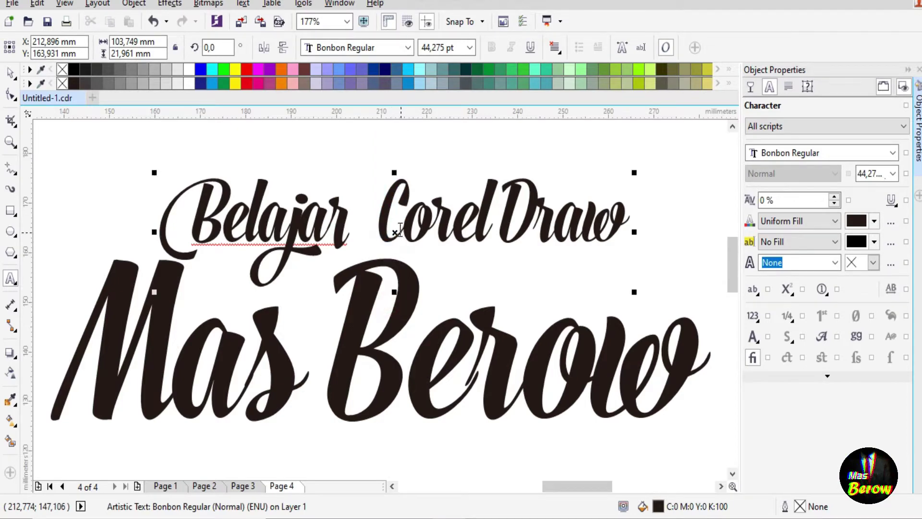
{"action": "key", "text": "shift+Left"}
{"action": "left_click", "coordinate": [392, 301]}
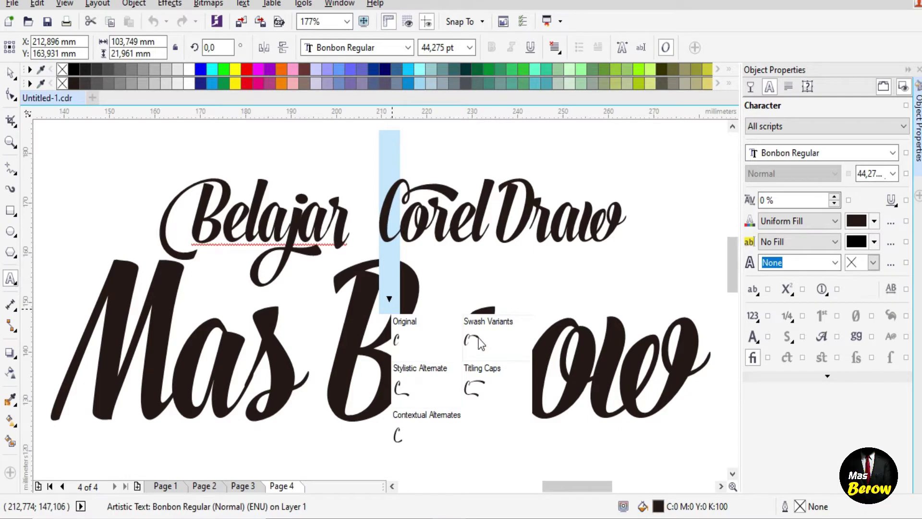
{"action": "left_click", "coordinate": [472, 389]}
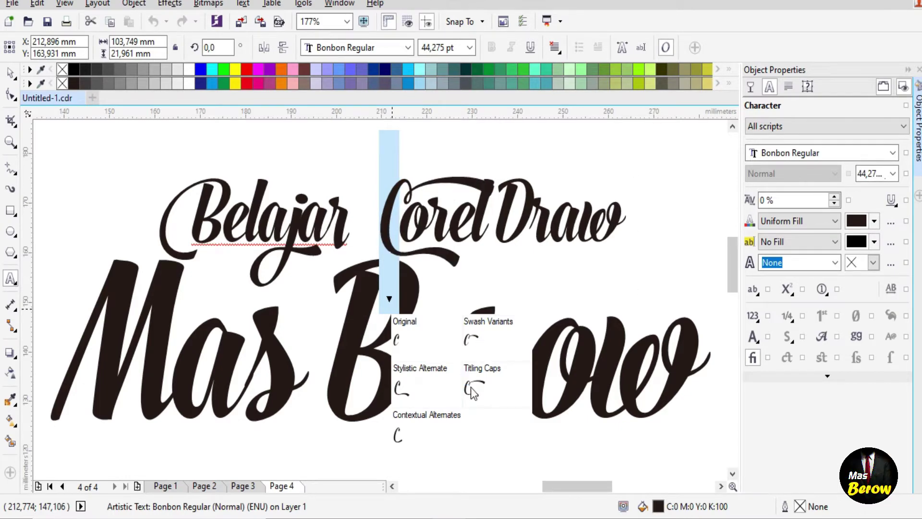
{"action": "left_click", "coordinate": [472, 340]}
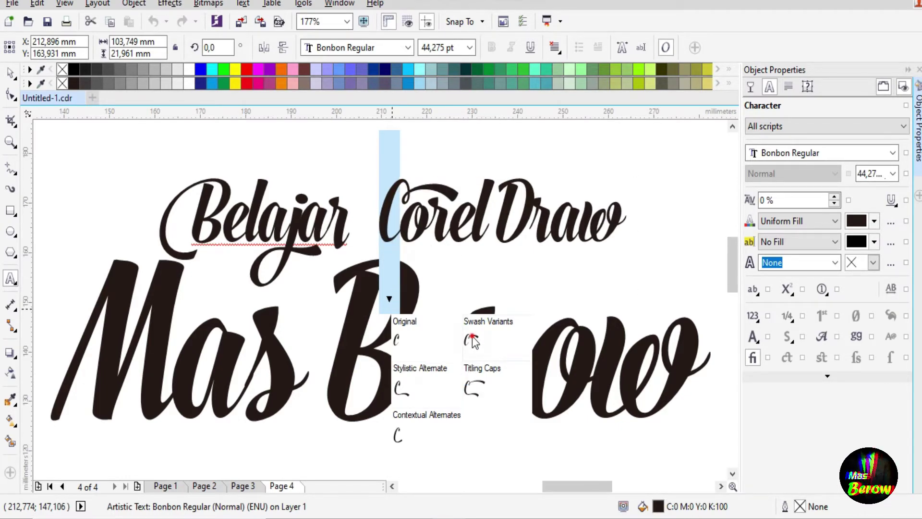
{"action": "left_click", "coordinate": [459, 224]}
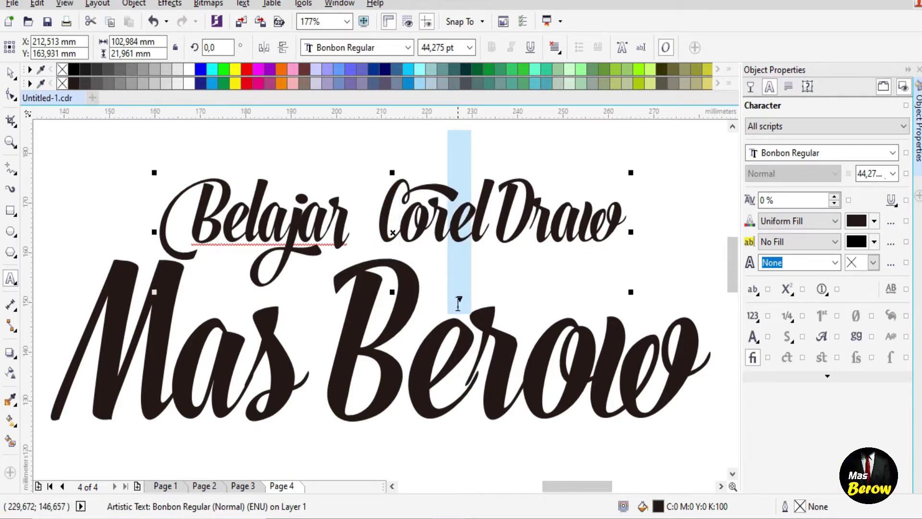
{"action": "left_click", "coordinate": [460, 301]}
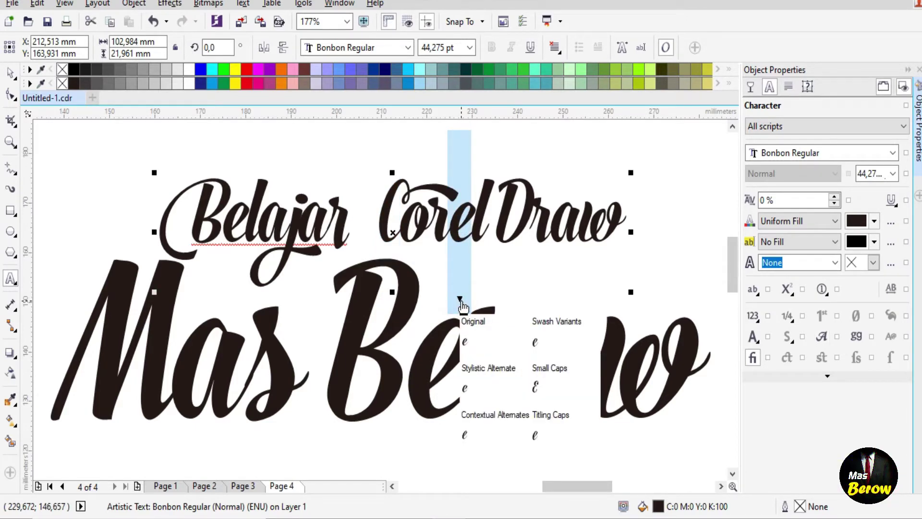
{"action": "left_click_drag", "start_coordinate": [473, 219], "coordinate": [487, 213]}
{"action": "left_click", "coordinate": [153, 21]}
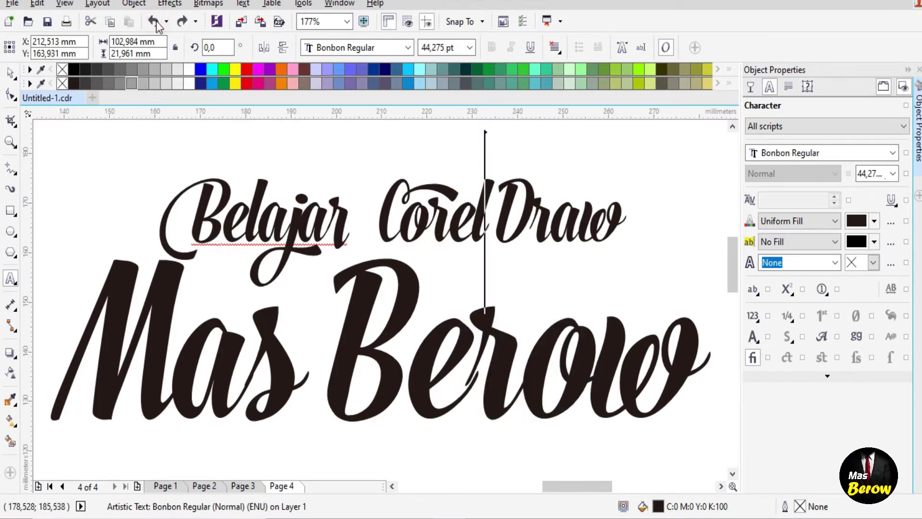
Apply the Stylistic Alternate form to the l of "Corel" and add extra space before "Draw"
{"action": "left_click_drag", "start_coordinate": [471, 218], "coordinate": [485, 214]}
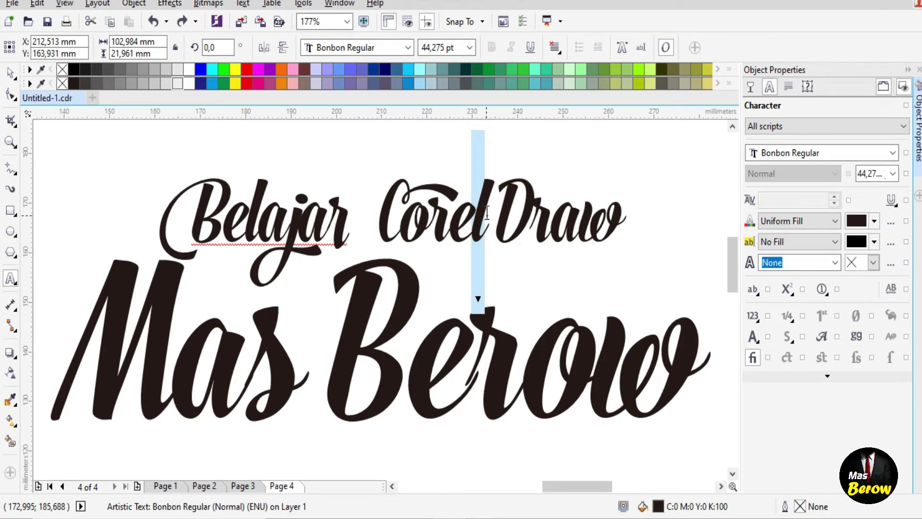
{"action": "left_click", "coordinate": [479, 302]}
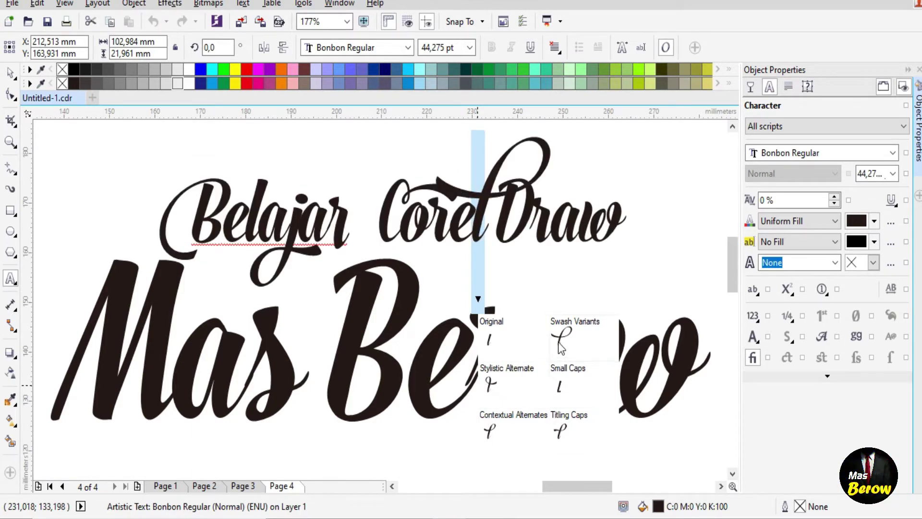
{"action": "left_click", "coordinate": [491, 384]}
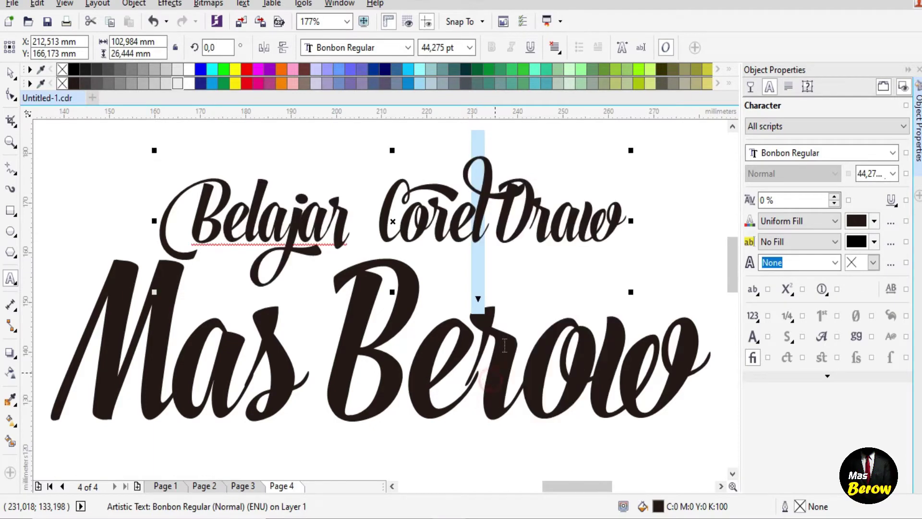
{"action": "left_click", "coordinate": [503, 207]}
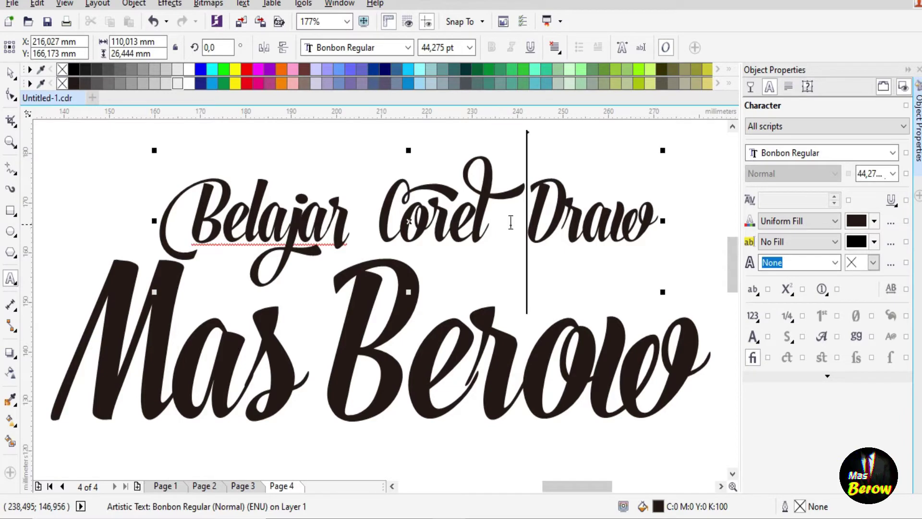
Try the Swash Variants form on the letter D of "Draw"
{"action": "left_click_drag", "start_coordinate": [528, 213], "coordinate": [555, 203]}
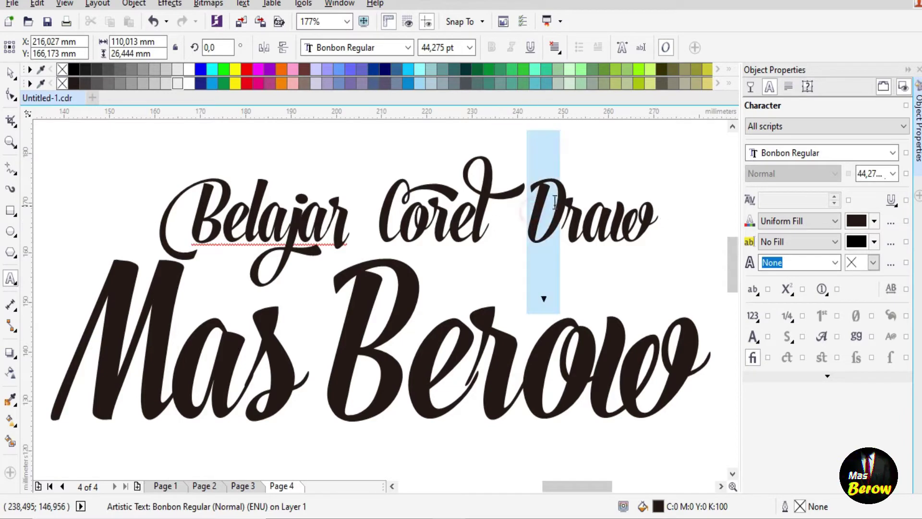
{"action": "left_click", "coordinate": [544, 298]}
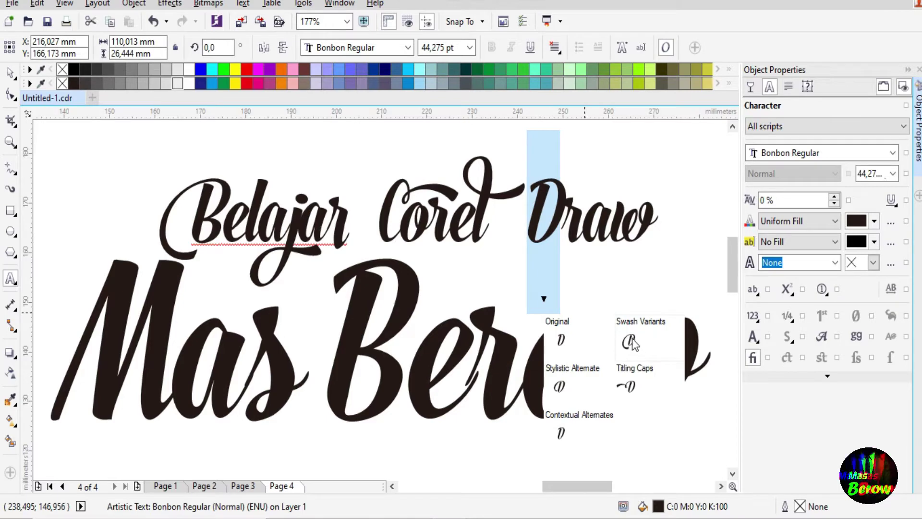
{"action": "left_click", "coordinate": [559, 387]}
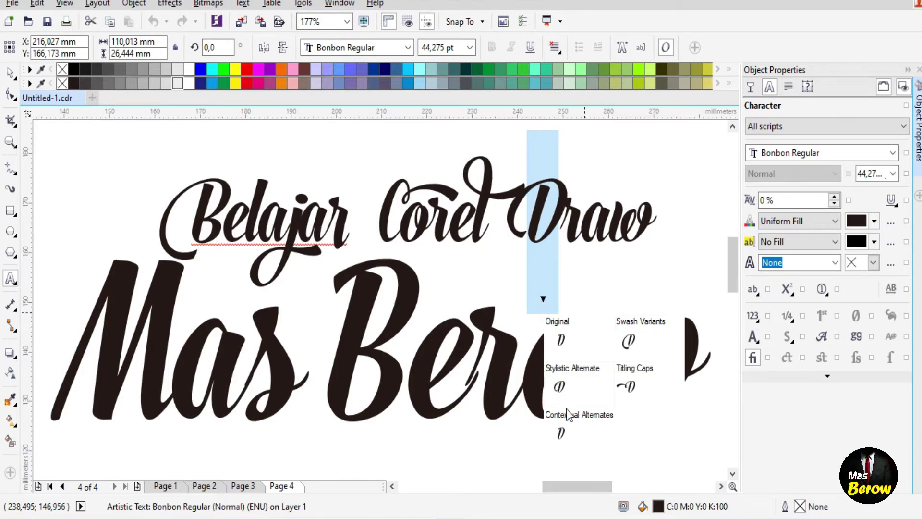
{"action": "left_click", "coordinate": [563, 440]}
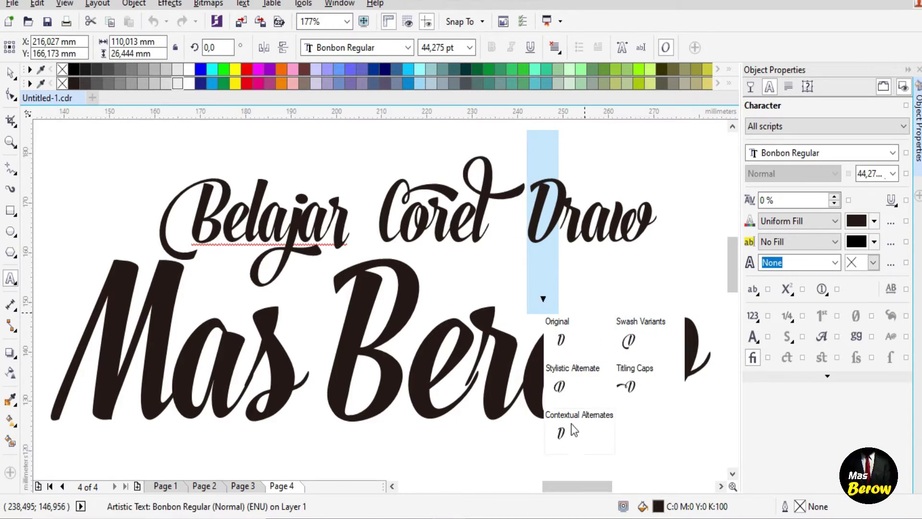
{"action": "left_click", "coordinate": [628, 342]}
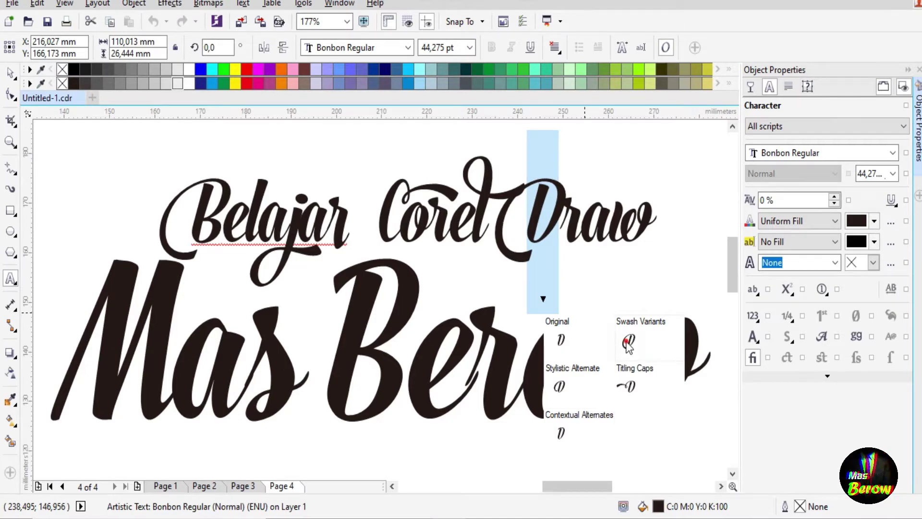
{"action": "left_click", "coordinate": [628, 342]}
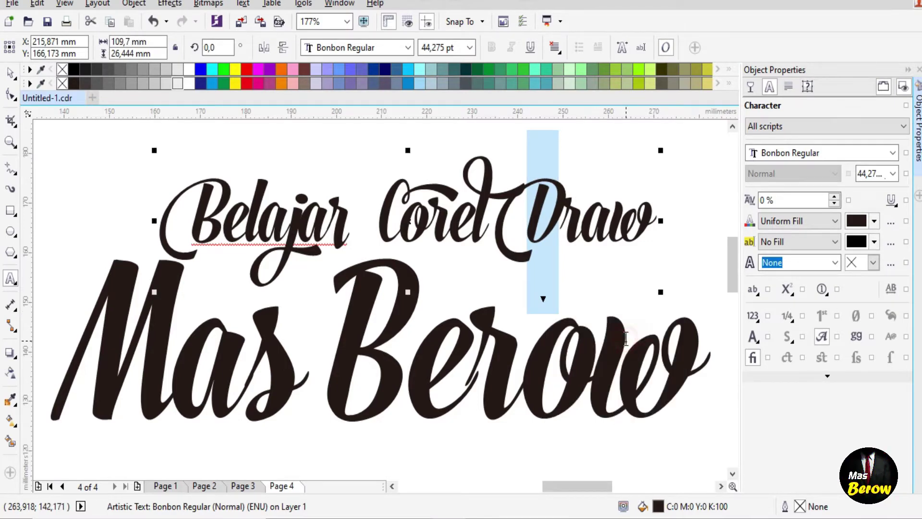
Apply the Stylistic Alternate form to the D of "Draw" and widen the gap between "Corel" and "Draw"
{"action": "left_click", "coordinate": [543, 299]}
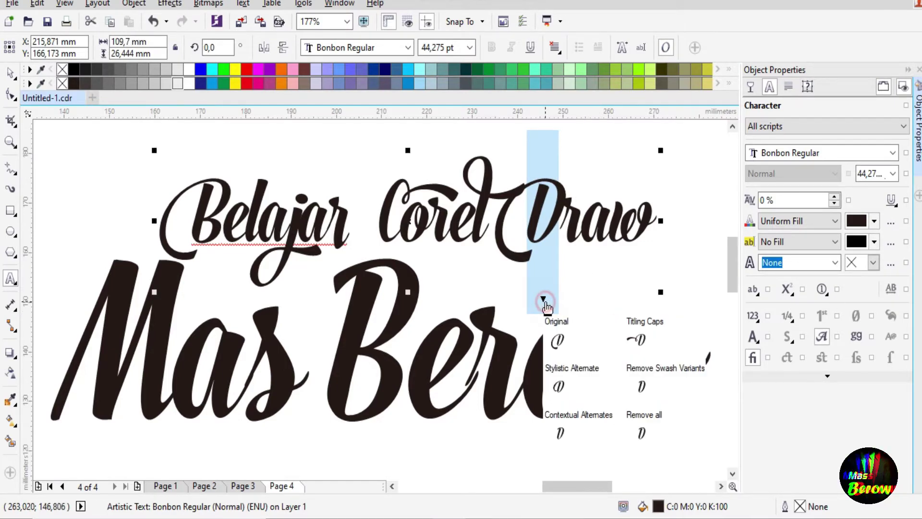
{"action": "left_click", "coordinate": [560, 384]}
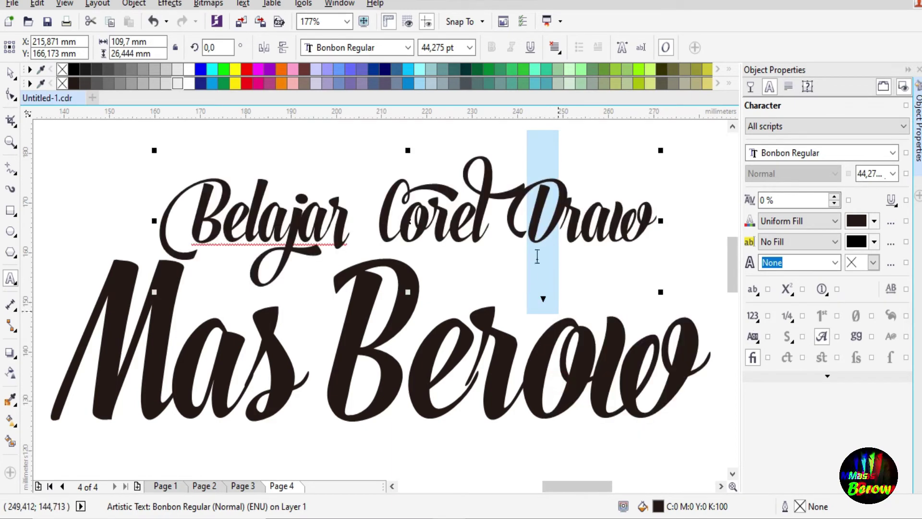
{"action": "left_click", "coordinate": [512, 219]}
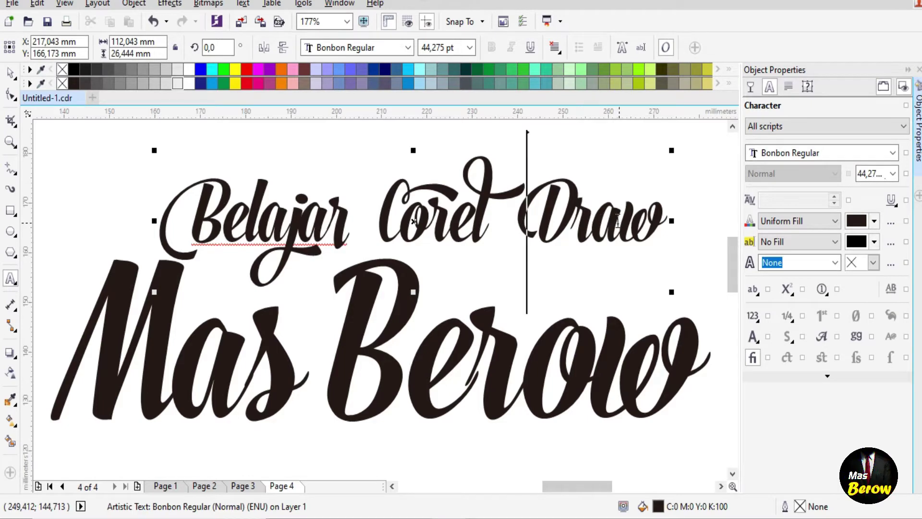
{"action": "left_click", "coordinate": [592, 222]}
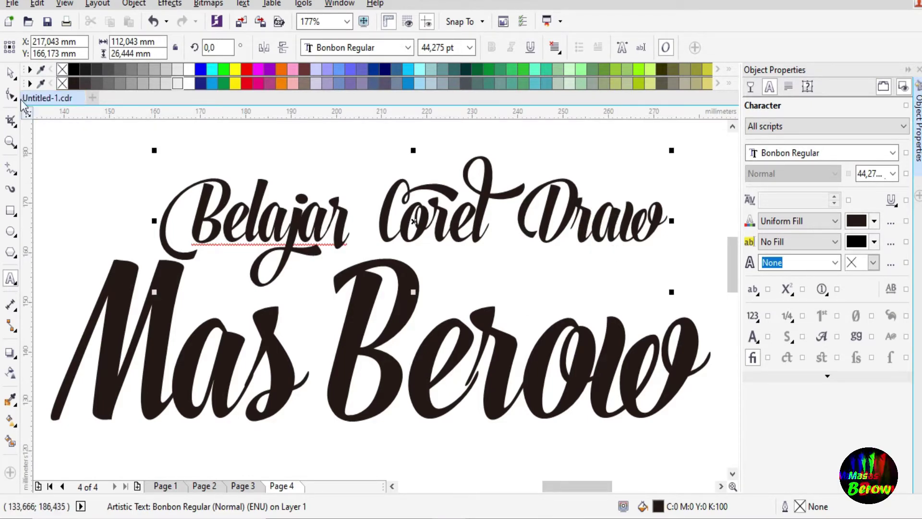
Select the "Mas Berow" text below the "Belajar Corel Draw" line
{"action": "left_click", "coordinate": [10, 72]}
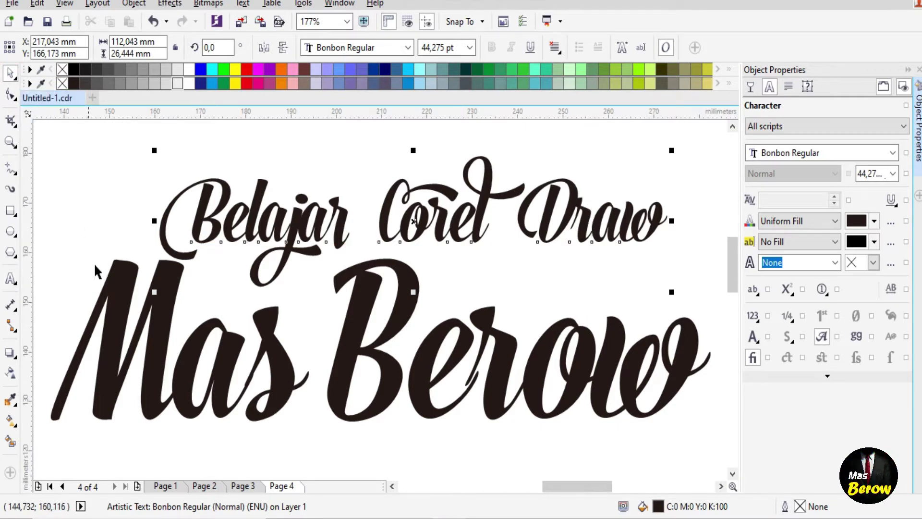
{"action": "left_click", "coordinate": [112, 293]}
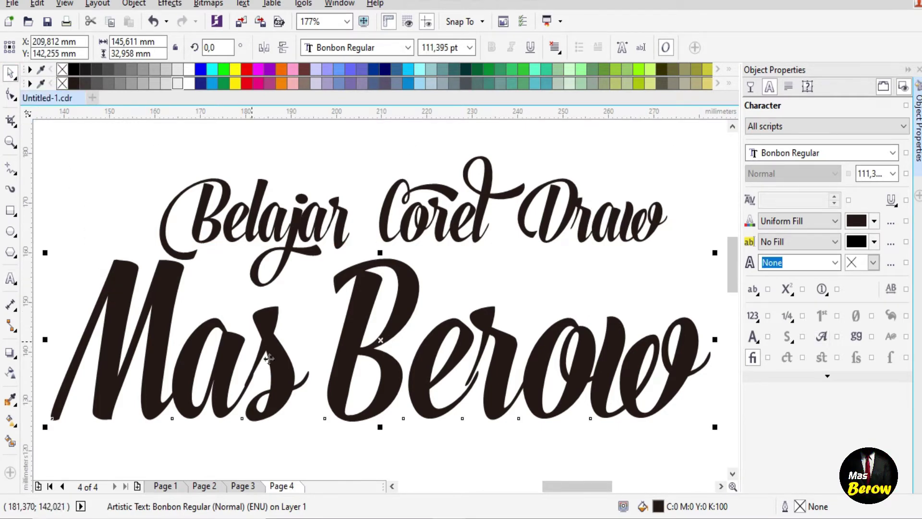
{"action": "scroll", "coordinate": [318, 363], "scroll_direction": "down", "scroll_amount": 1}
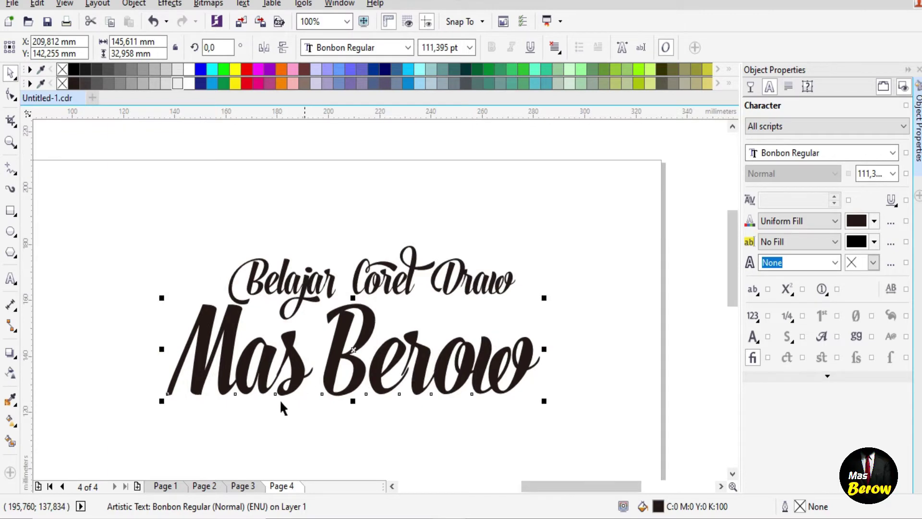
{"action": "scroll", "coordinate": [277, 433], "scroll_direction": "up", "scroll_amount": 2}
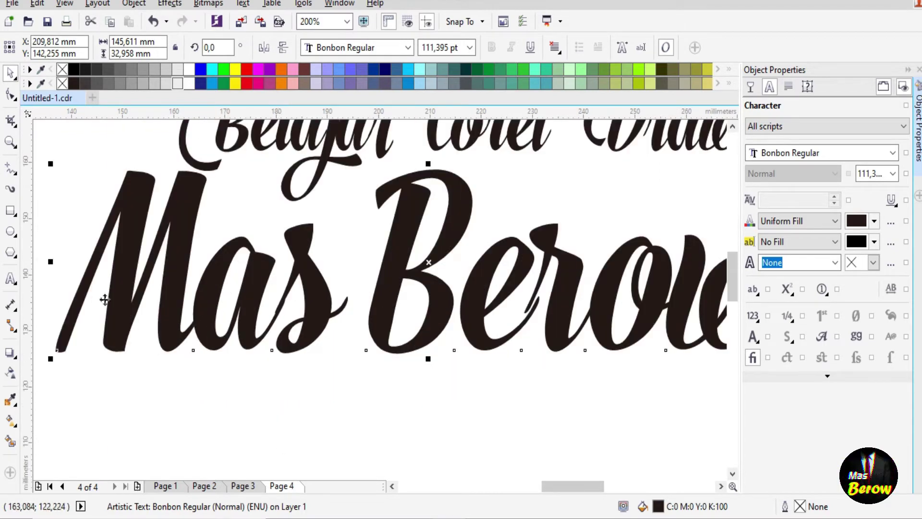
{"action": "left_click", "coordinate": [14, 274]}
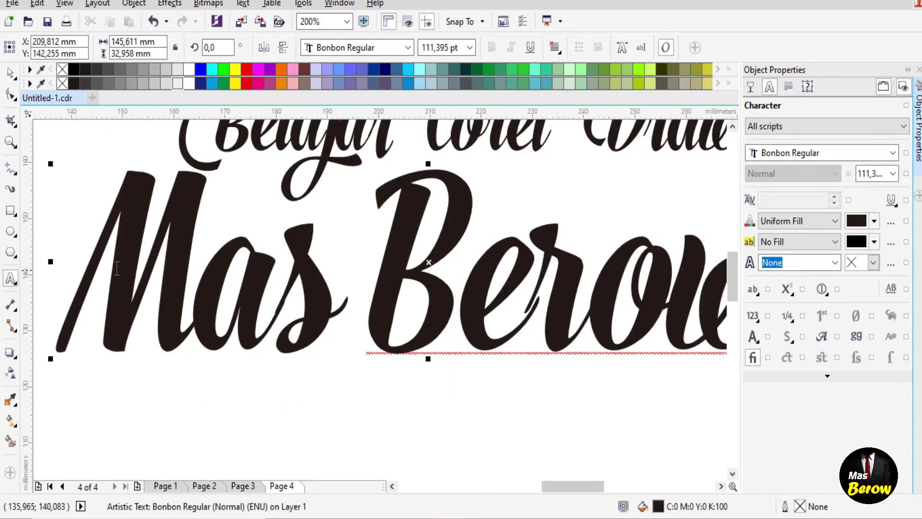
{"action": "left_click_drag", "start_coordinate": [108, 264], "coordinate": [208, 267]}
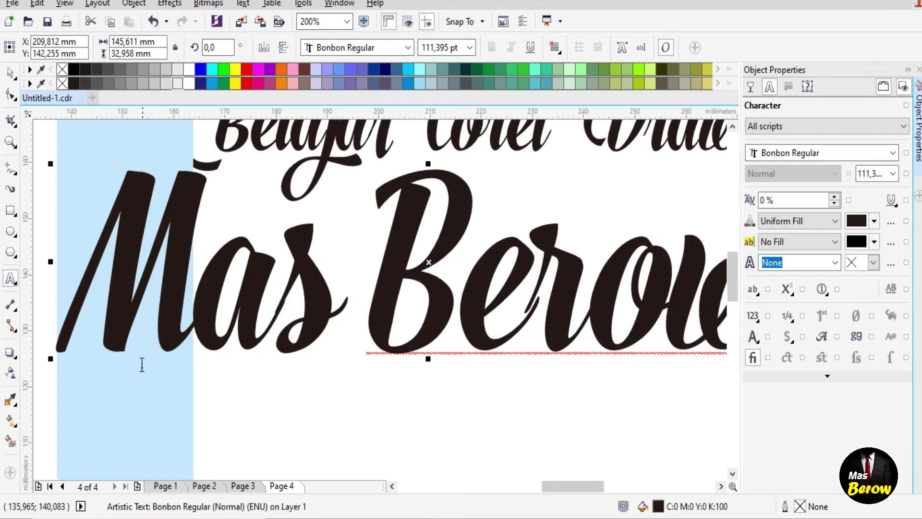
{"action": "key", "text": "Right"}
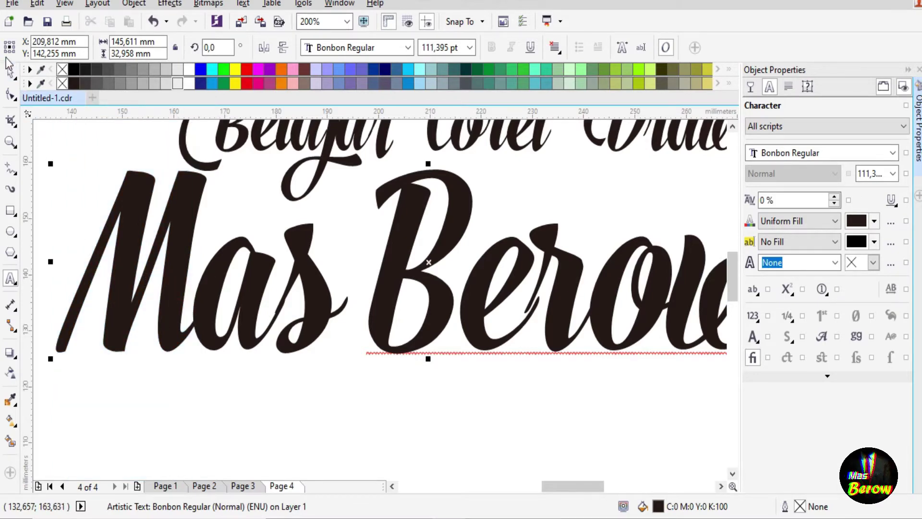
{"action": "left_click", "coordinate": [9, 74]}
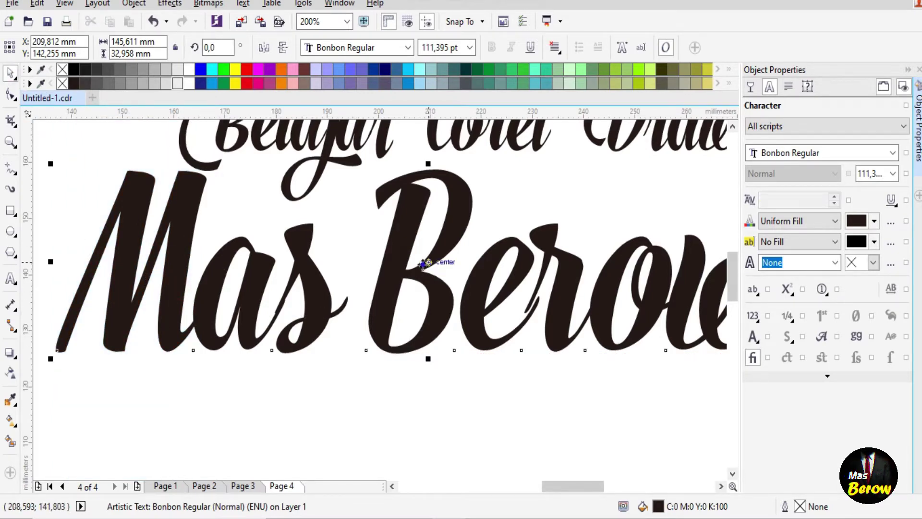
{"action": "right_click", "coordinate": [426, 268]}
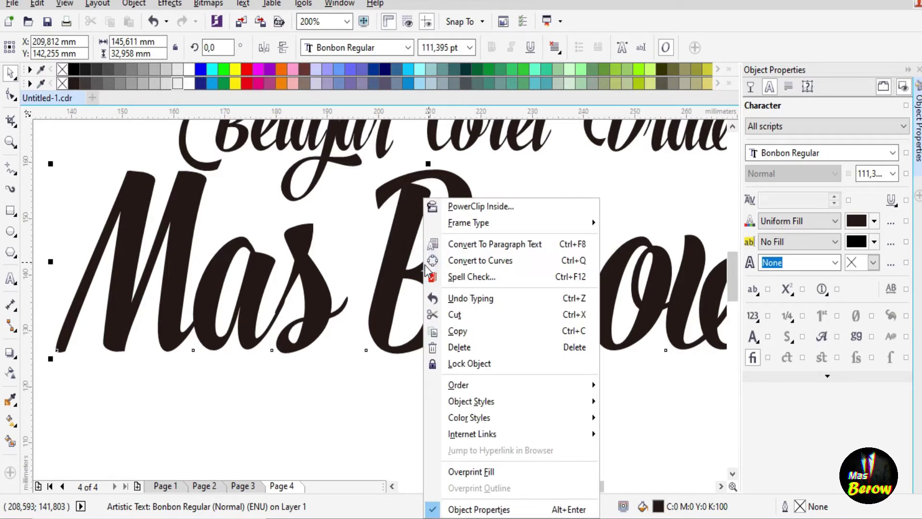
{"action": "left_click", "coordinate": [687, 401]}
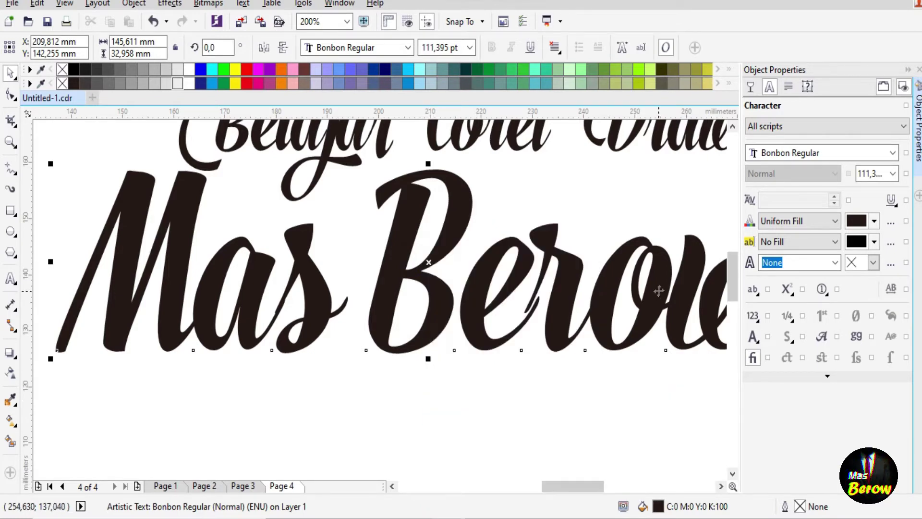
Try the Swash Variants feature on the whole "Mas Berow" text and switch it off again
{"action": "left_click", "coordinate": [822, 336]}
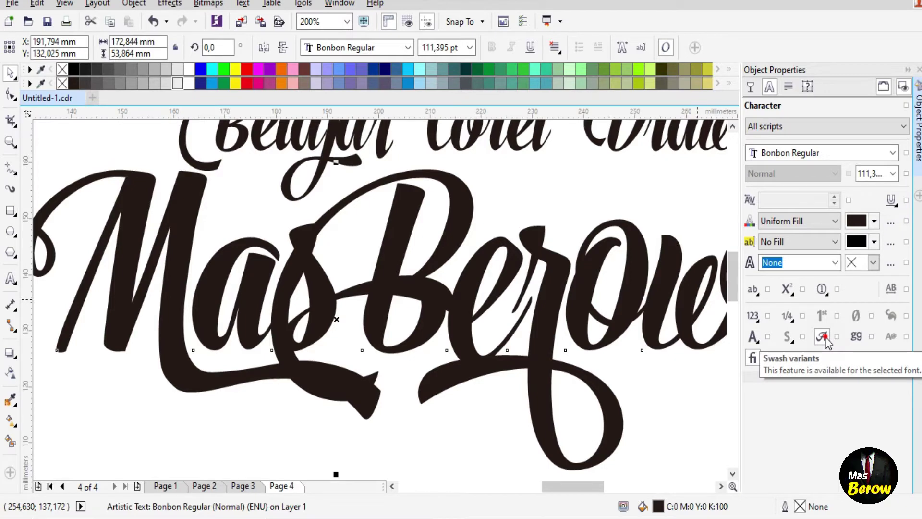
{"action": "left_click", "coordinate": [823, 336]}
{"action": "left_click", "coordinate": [823, 336]}
{"action": "left_click", "coordinate": [822, 336]}
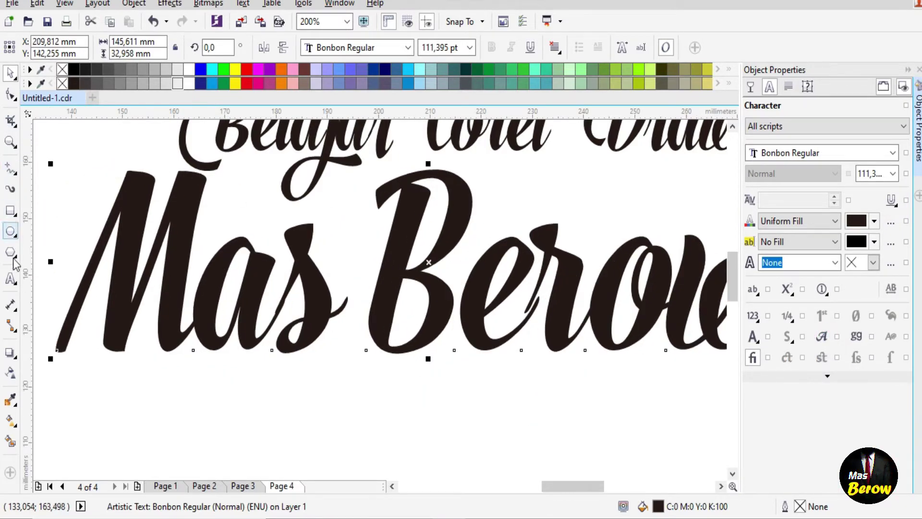
Apply the Swash Variants form to only the letter M of "Mas"
{"action": "left_click", "coordinate": [10, 278]}
{"action": "left_click_drag", "start_coordinate": [112, 270], "coordinate": [147, 263]}
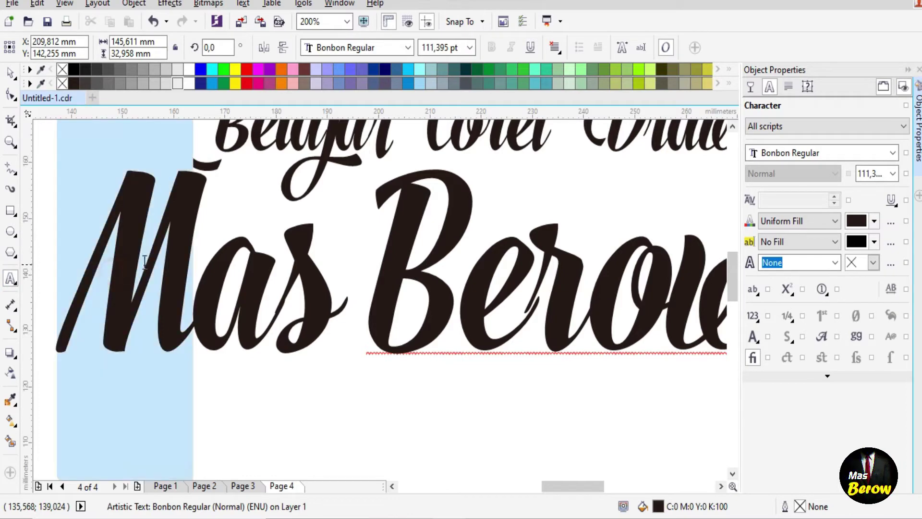
{"action": "scroll", "coordinate": [136, 397], "scroll_direction": "down", "scroll_amount": 1}
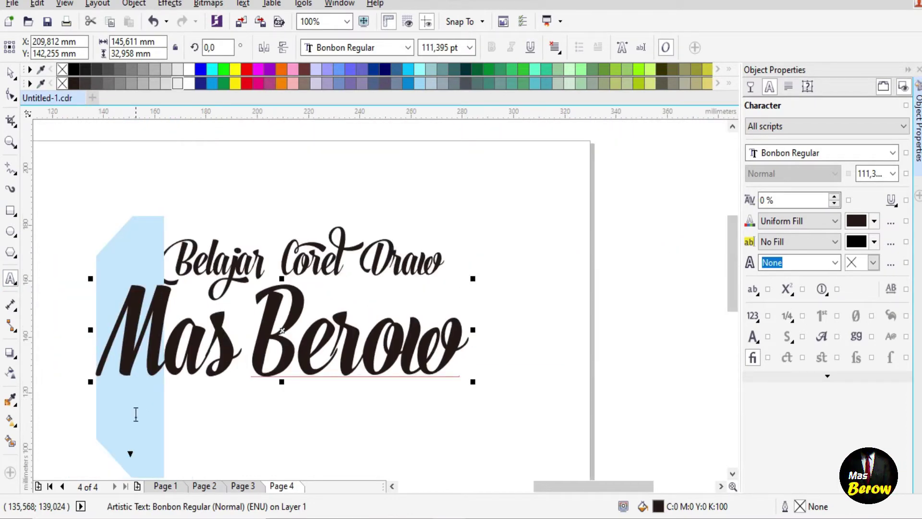
{"action": "left_click", "coordinate": [130, 454]}
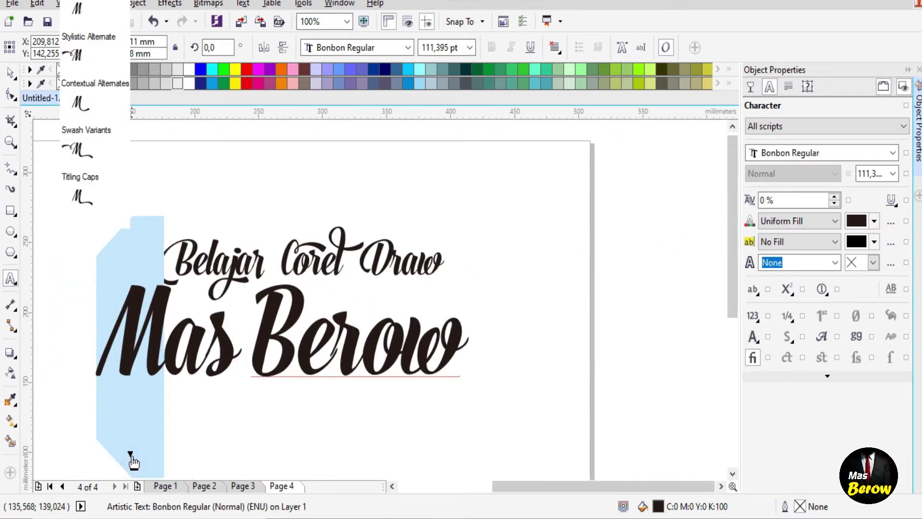
{"action": "scroll", "coordinate": [134, 462], "scroll_direction": "down", "scroll_amount": 1}
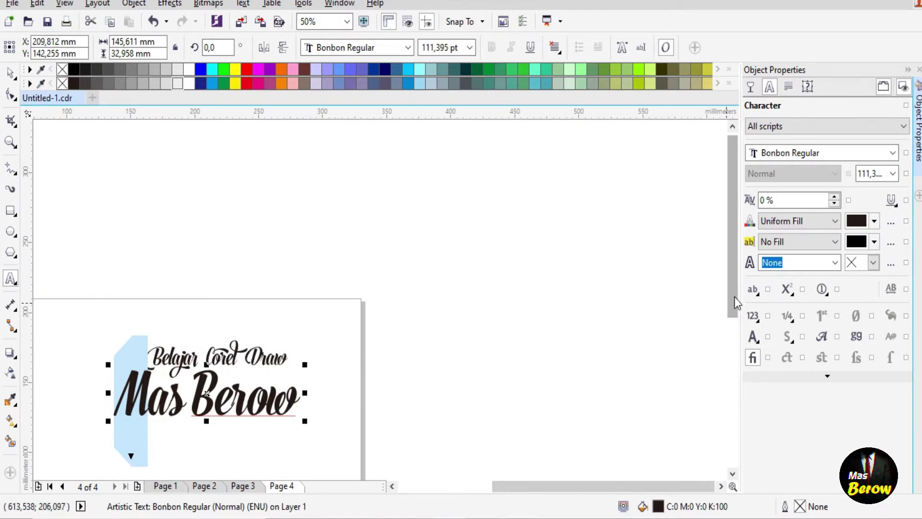
{"action": "left_click_drag", "start_coordinate": [734, 297], "coordinate": [730, 387]}
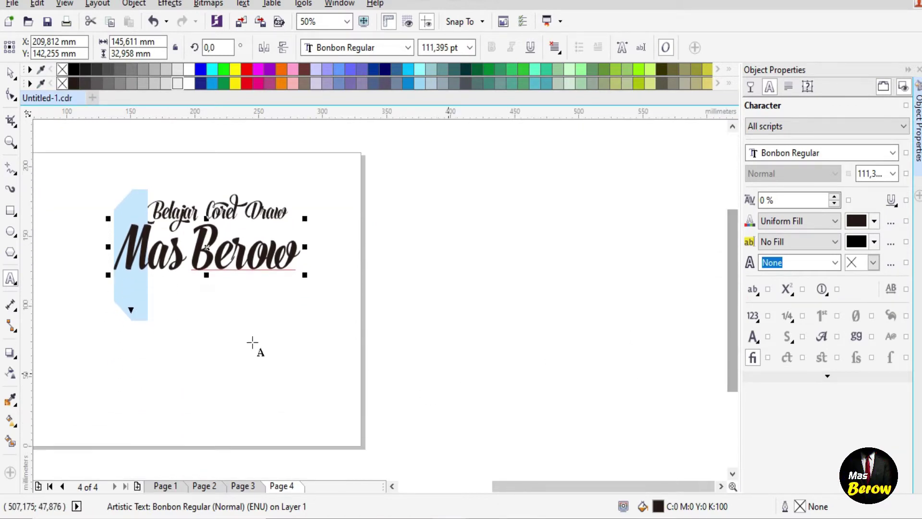
{"action": "left_click", "coordinate": [131, 311]}
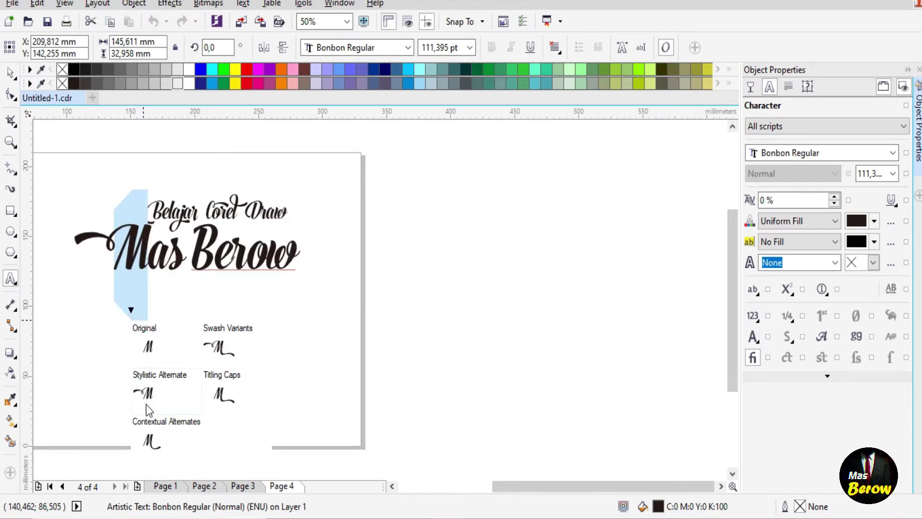
{"action": "left_click", "coordinate": [218, 375]}
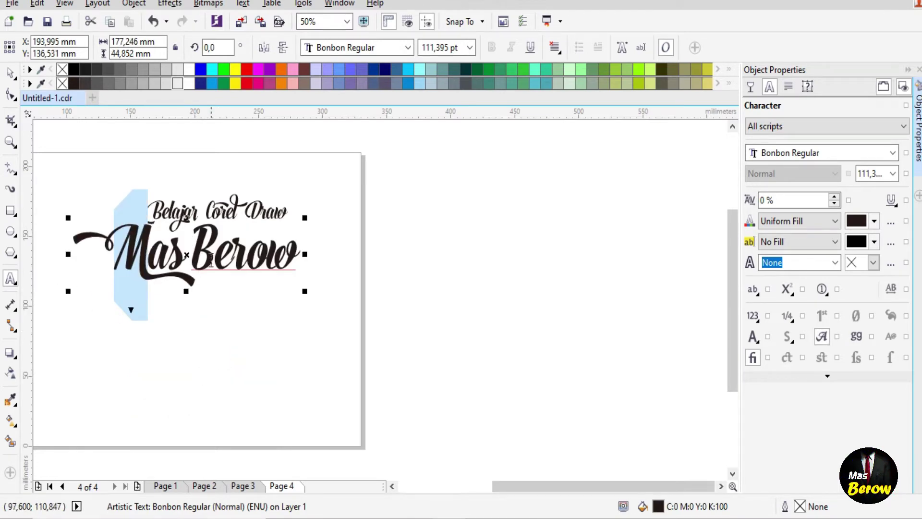
Look through the alternate glyph forms offered for the letter e of "Berow"
{"action": "left_click", "coordinate": [229, 258]}
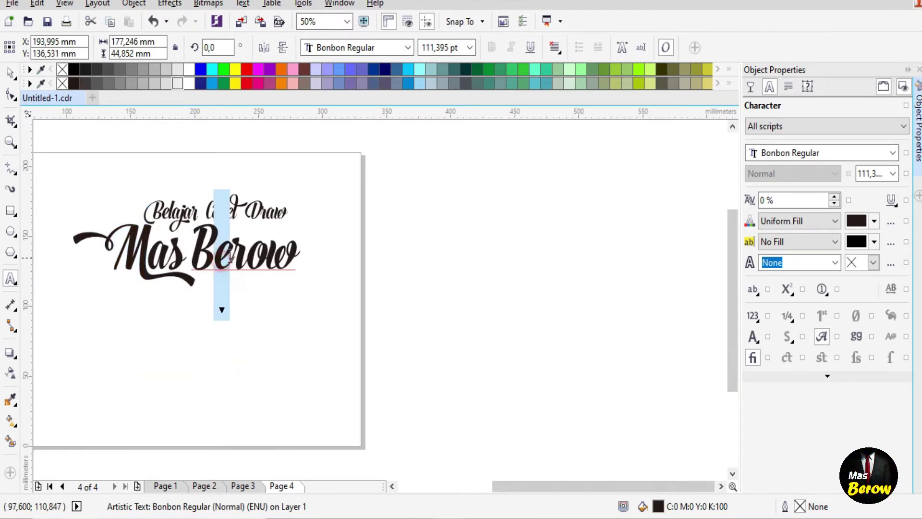
{"action": "left_click", "coordinate": [226, 310]}
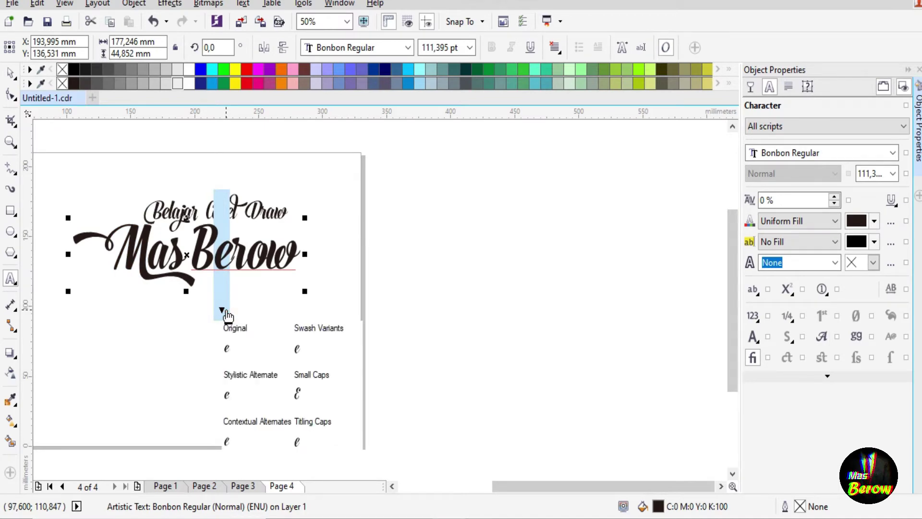
{"action": "left_click", "coordinate": [210, 254]}
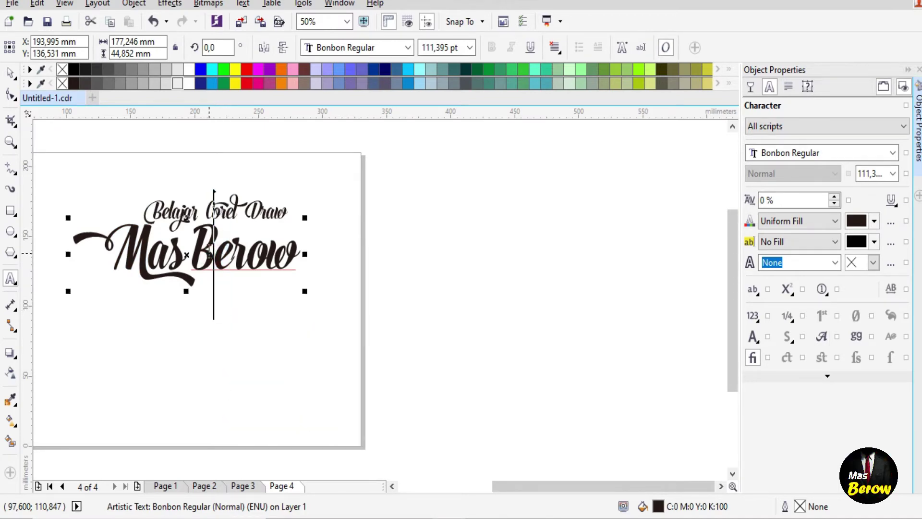
Apply the Swash Variants form to the letter B of "Berow" and deselect the text
{"action": "left_click", "coordinate": [199, 255]}
{"action": "left_click", "coordinate": [202, 311]}
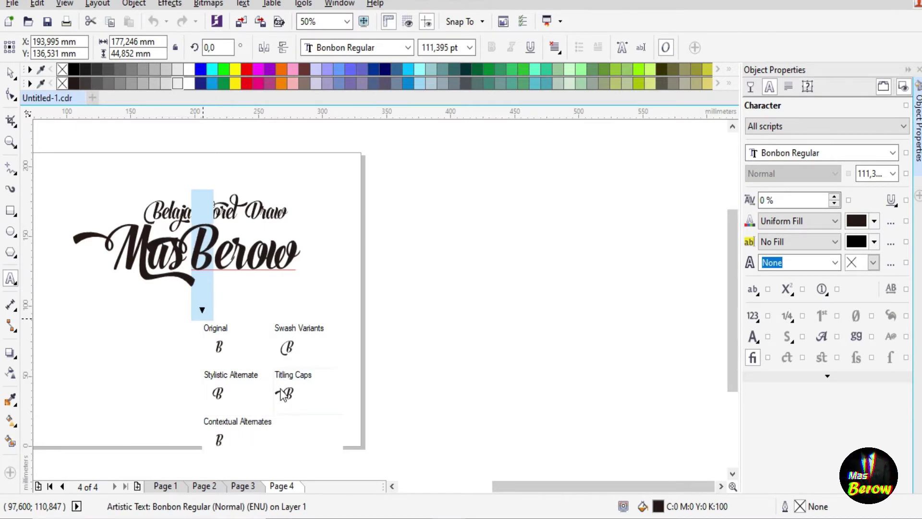
{"action": "left_click", "coordinate": [284, 346]}
{"action": "left_click", "coordinate": [193, 258]}
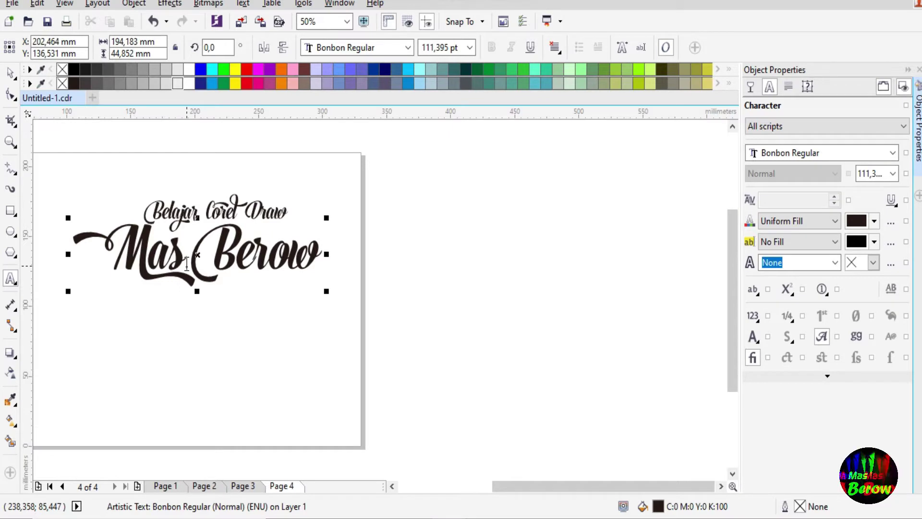
{"action": "left_click", "coordinate": [10, 72]}
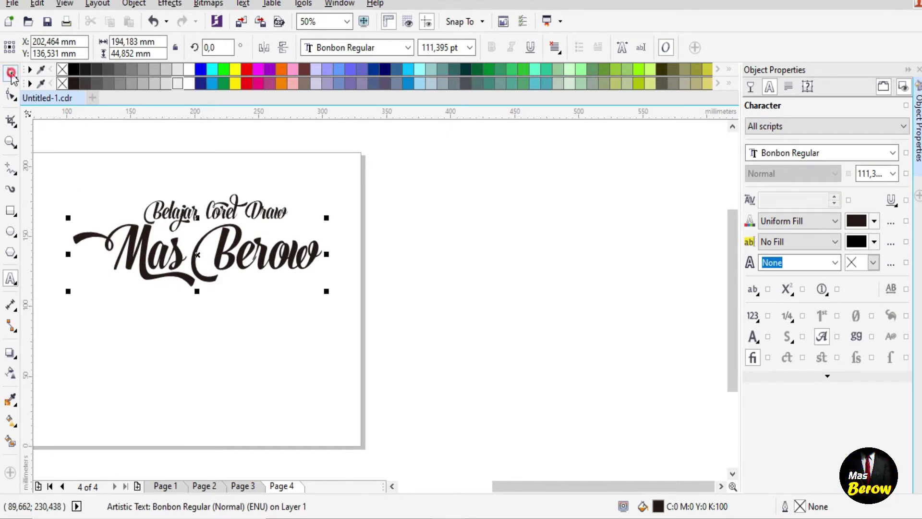
{"action": "left_click", "coordinate": [79, 171]}
Add an outward contour of about 0.6 mm around the "Mas Berow" text
{"action": "scroll", "coordinate": [56, 234], "scroll_direction": "up", "scroll_amount": 2}
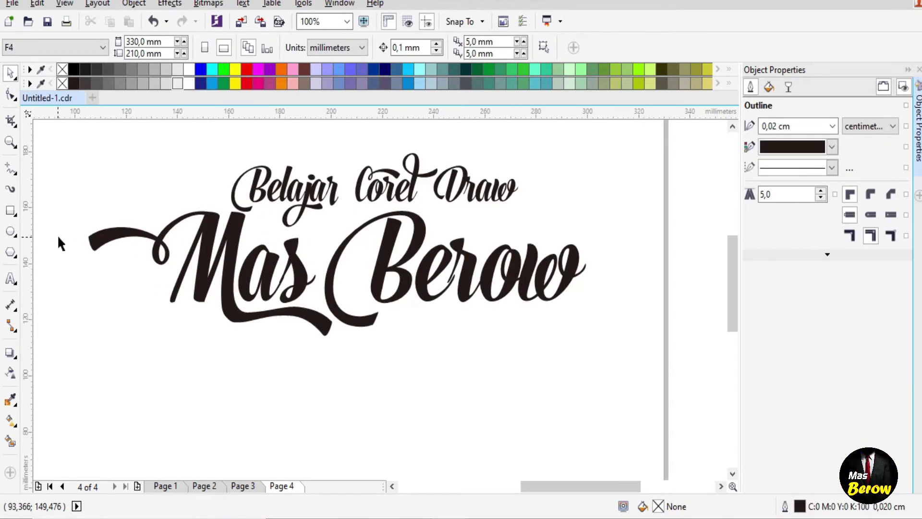
{"action": "left_click", "coordinate": [403, 277]}
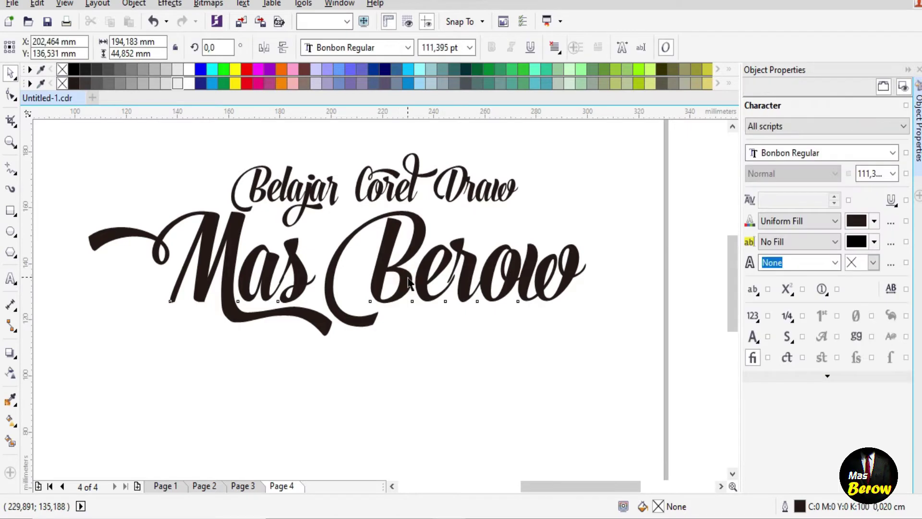
{"action": "left_click", "coordinate": [18, 359]}
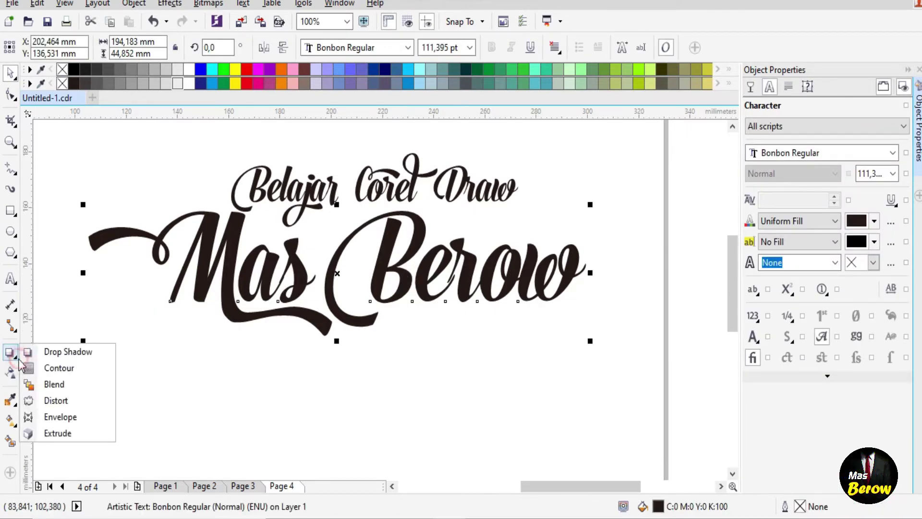
{"action": "left_click", "coordinate": [49, 366]}
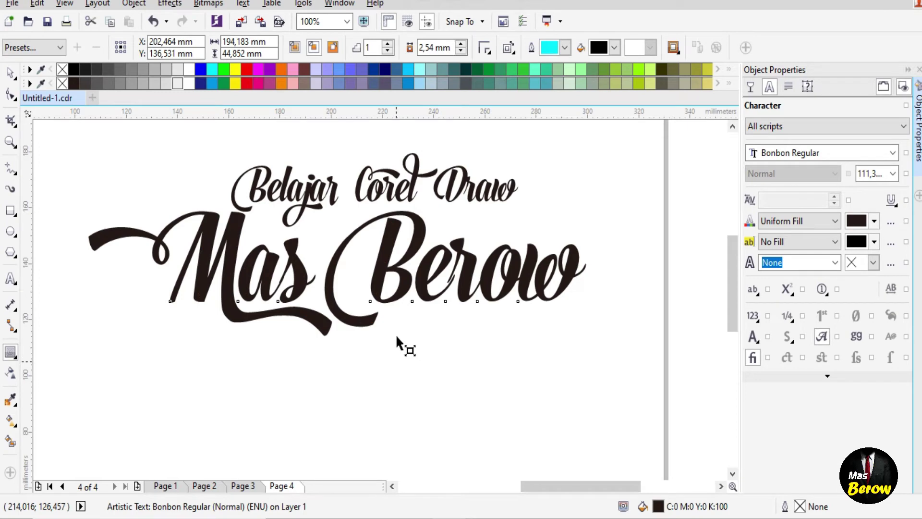
{"action": "left_click_drag", "start_coordinate": [397, 337], "coordinate": [396, 338]}
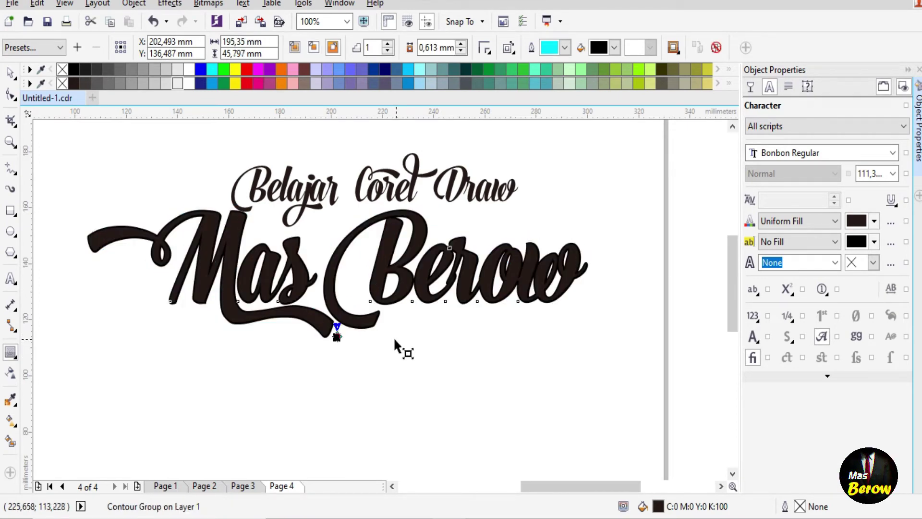
Set the fill colour of the "Mas Berow" contour to yellow and its corner style to Round corners
{"action": "left_click", "coordinate": [616, 51]}
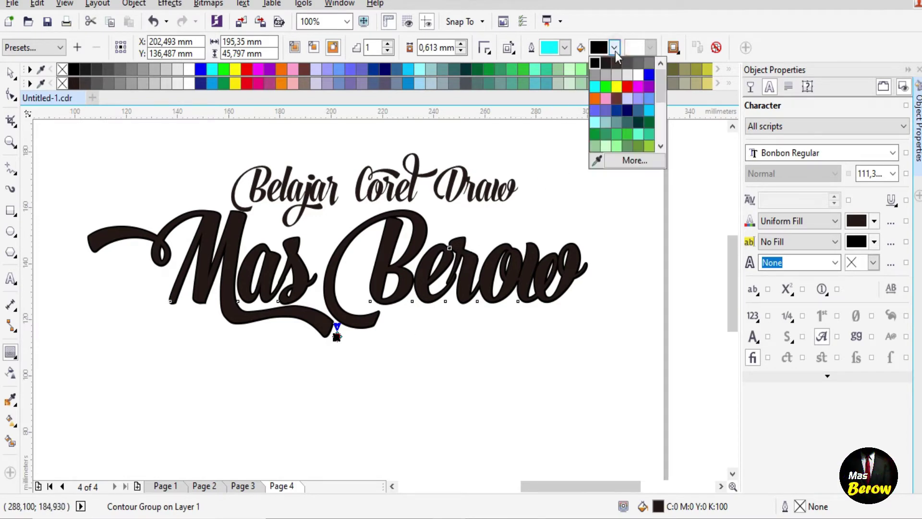
{"action": "left_click", "coordinate": [616, 84]}
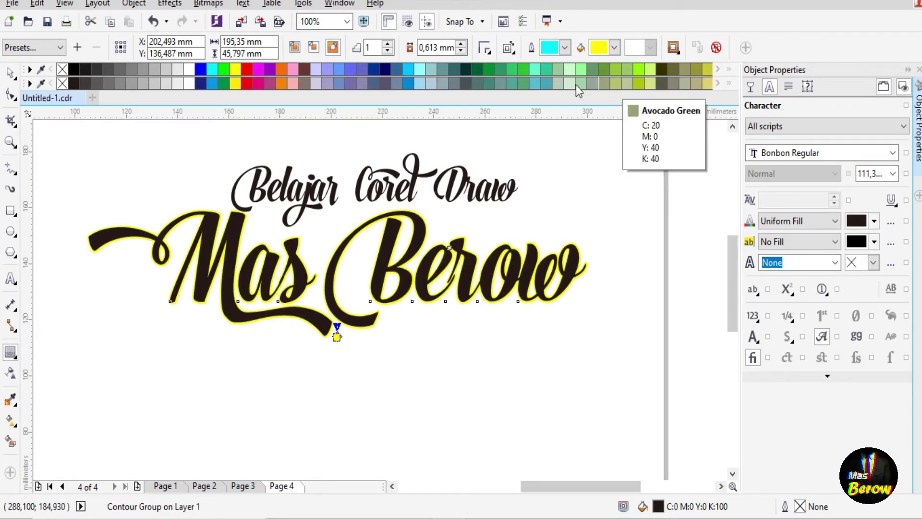
{"action": "left_click", "coordinate": [489, 53]}
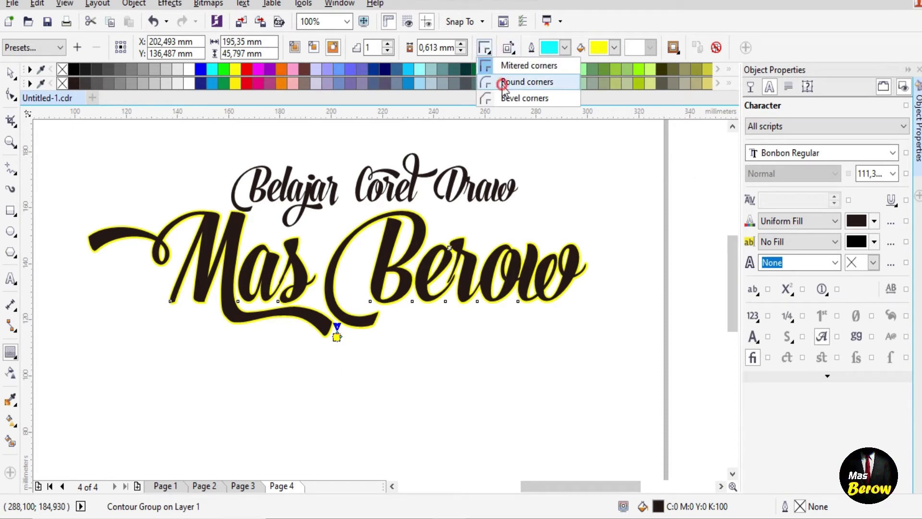
{"action": "left_click", "coordinate": [500, 82]}
Increase the contour offset around "Mas Berow" to 2,113 mm
{"action": "left_click", "coordinate": [462, 45]}
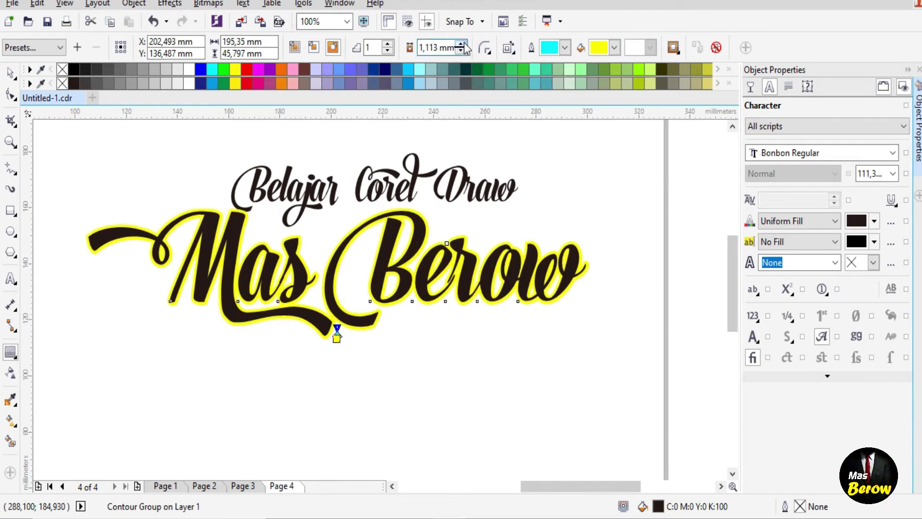
{"action": "left_click", "coordinate": [463, 44]}
{"action": "left_click", "coordinate": [463, 45]}
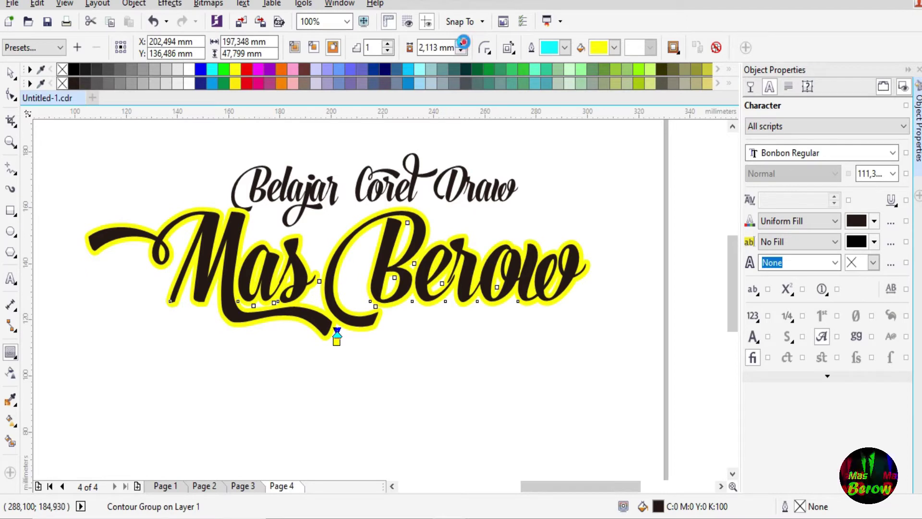
Increase the contour offset around "Mas Berow" to 4,113 mm and deselect the lettering
{"action": "left_click", "coordinate": [462, 45]}
{"action": "left_click", "coordinate": [463, 44]}
{"action": "left_click", "coordinate": [463, 44]}
{"action": "left_click", "coordinate": [463, 45]}
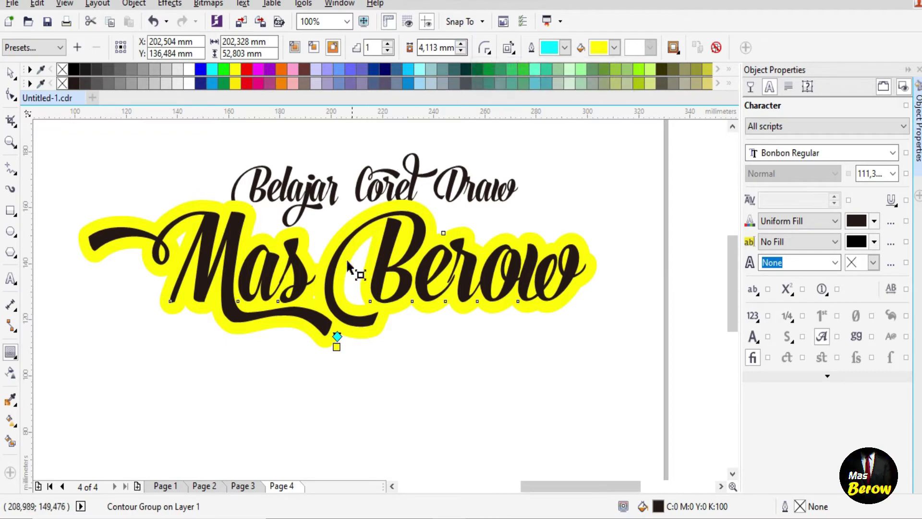
{"action": "left_click", "coordinate": [10, 72]}
{"action": "left_click", "coordinate": [469, 357]}
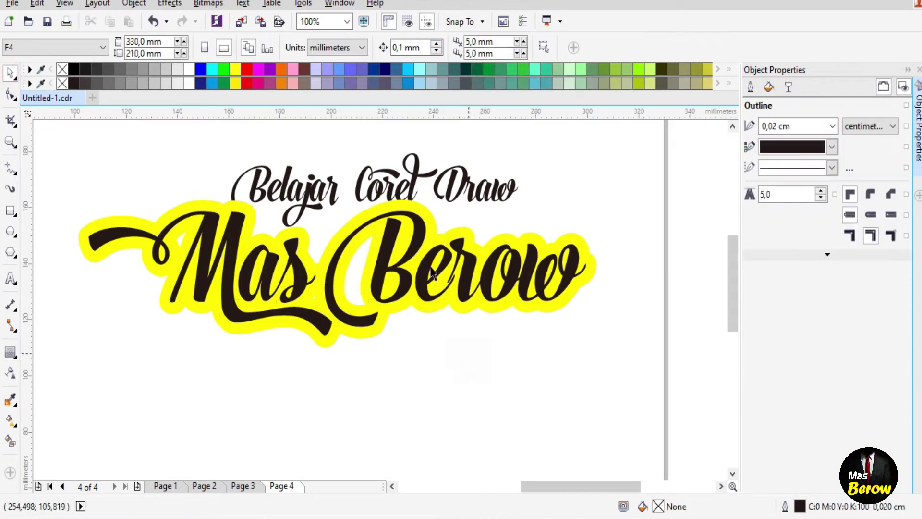
Set the fill colour of the "Mas Berow" contour to black and the fill of its text to white
{"action": "left_click", "coordinate": [403, 230]}
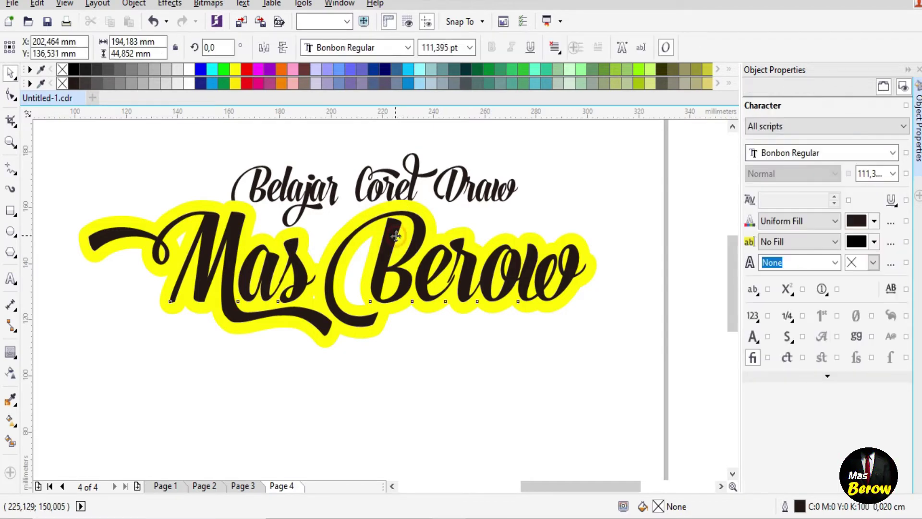
{"action": "left_click", "coordinate": [447, 352]}
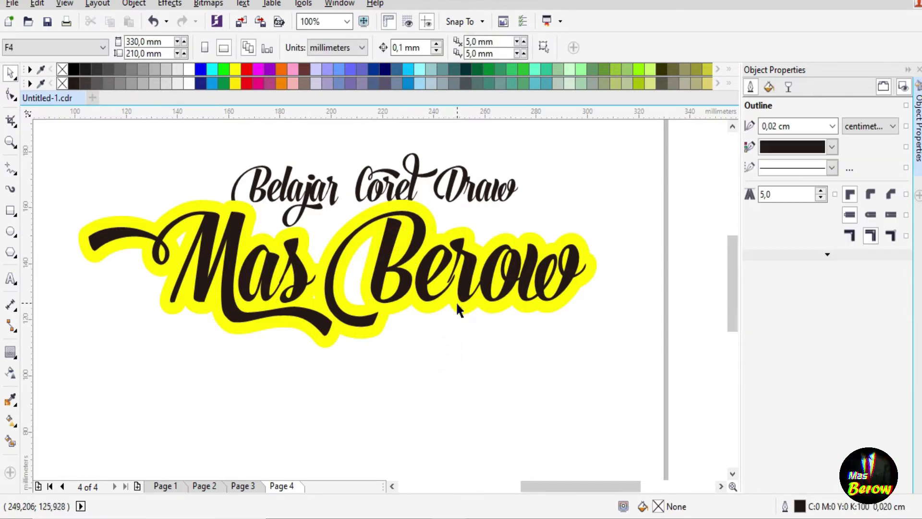
{"action": "left_click", "coordinate": [457, 304]}
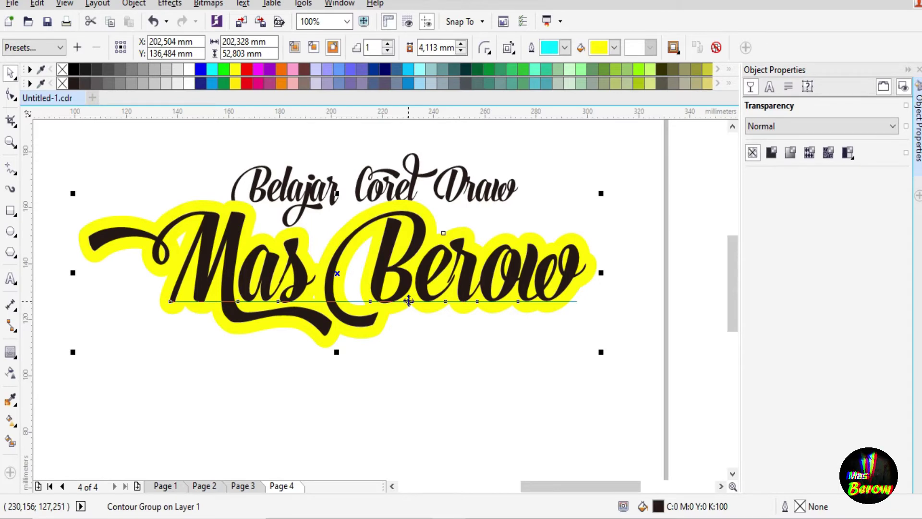
{"action": "left_click", "coordinate": [615, 48]}
{"action": "left_click", "coordinate": [603, 63]}
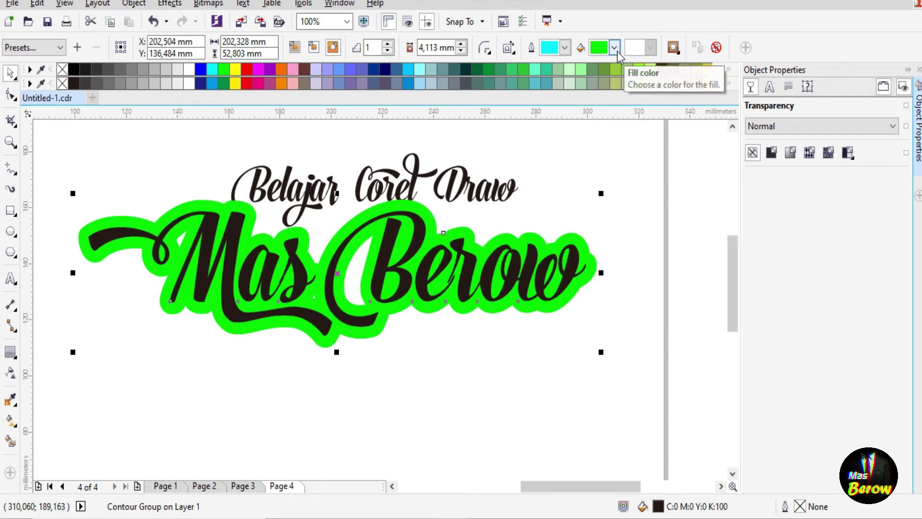
{"action": "left_click", "coordinate": [617, 50]}
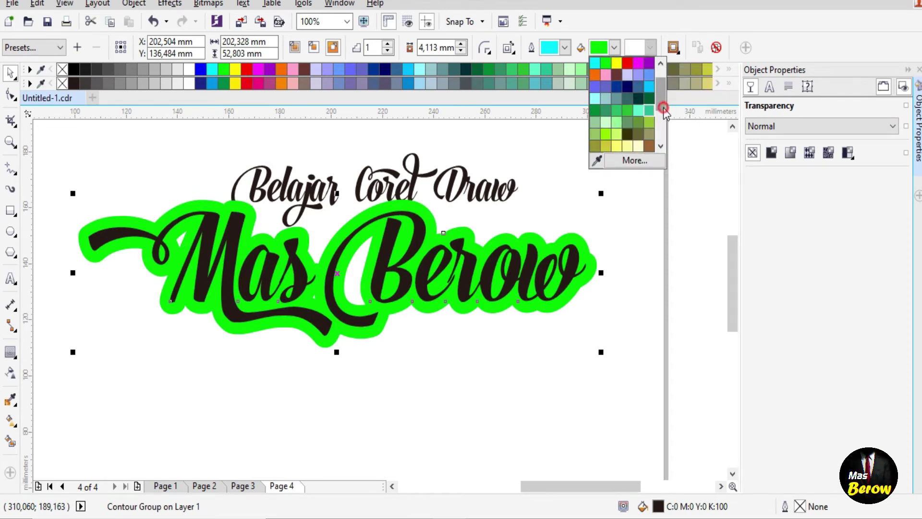
{"action": "left_click_drag", "start_coordinate": [664, 109], "coordinate": [662, 88]}
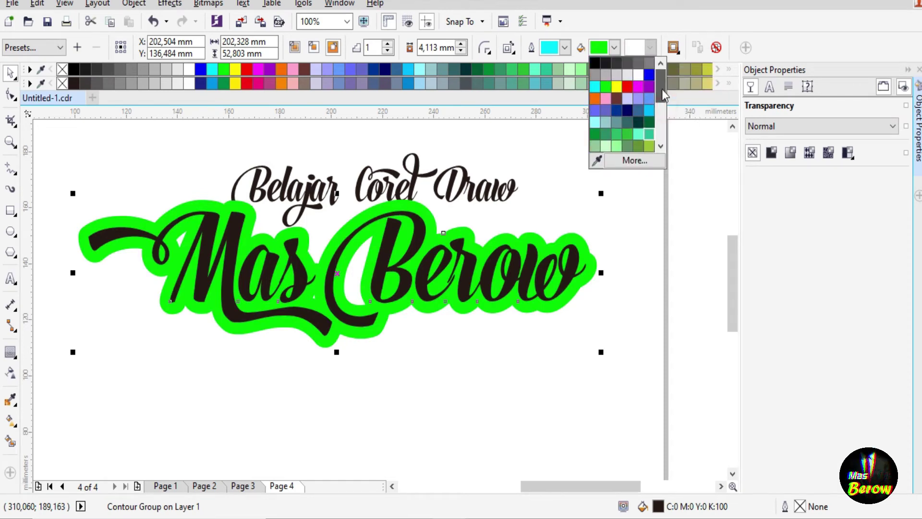
{"action": "left_click", "coordinate": [595, 62]}
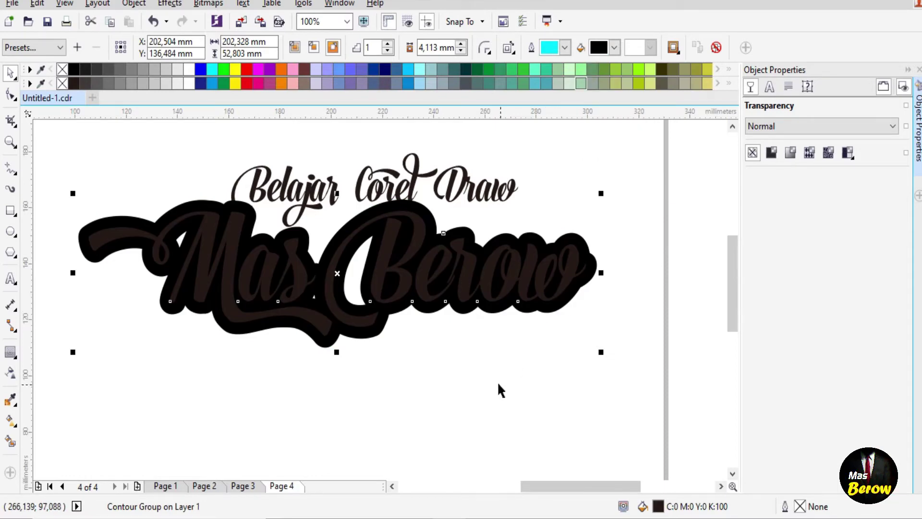
{"action": "left_click", "coordinate": [191, 71]}
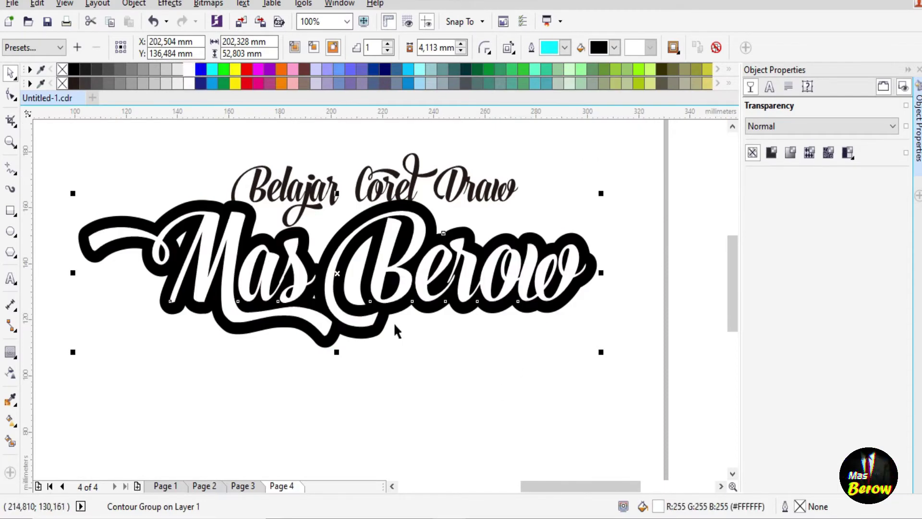
{"action": "left_click", "coordinate": [434, 339]}
Add a black outward contour of 3,613 mm around the "Belajar Corel Draw" text and fill the text white
{"action": "left_click", "coordinate": [429, 173]}
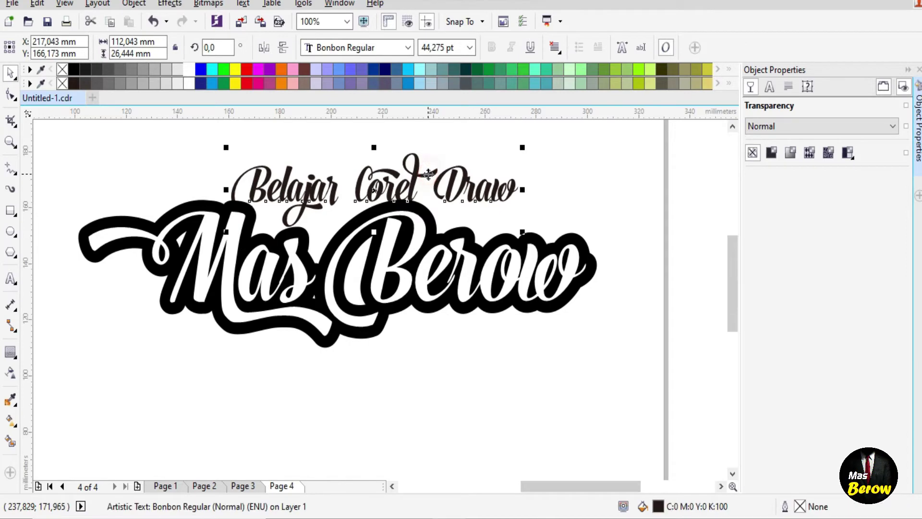
{"action": "left_click", "coordinate": [10, 354]}
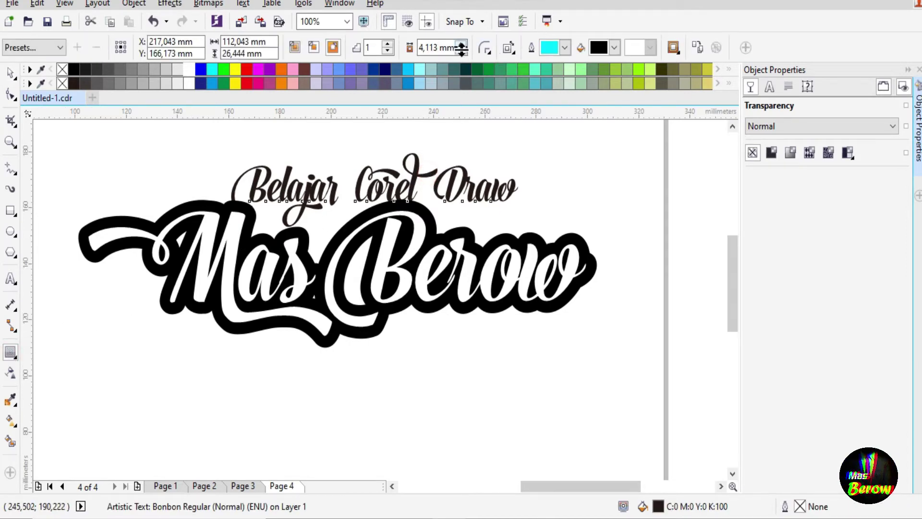
{"action": "left_click", "coordinate": [461, 51]}
{"action": "left_click", "coordinate": [461, 51]}
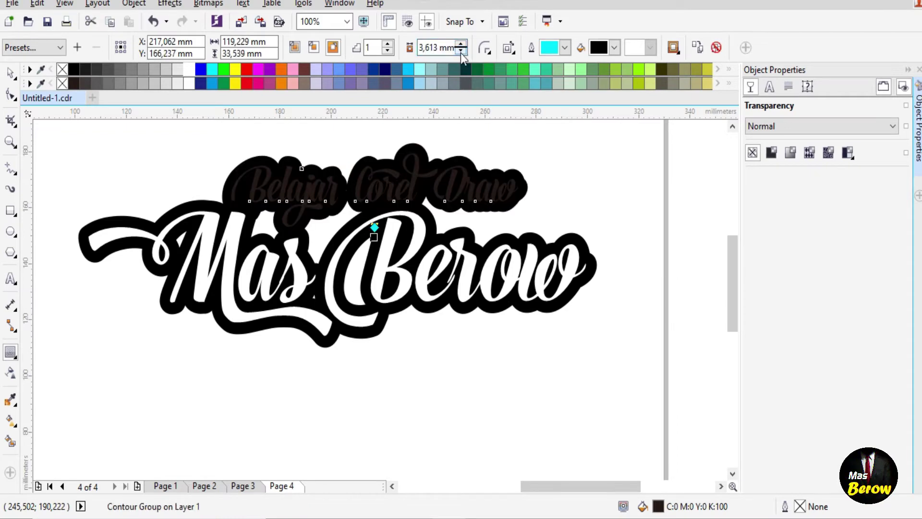
{"action": "left_click", "coordinate": [189, 70]}
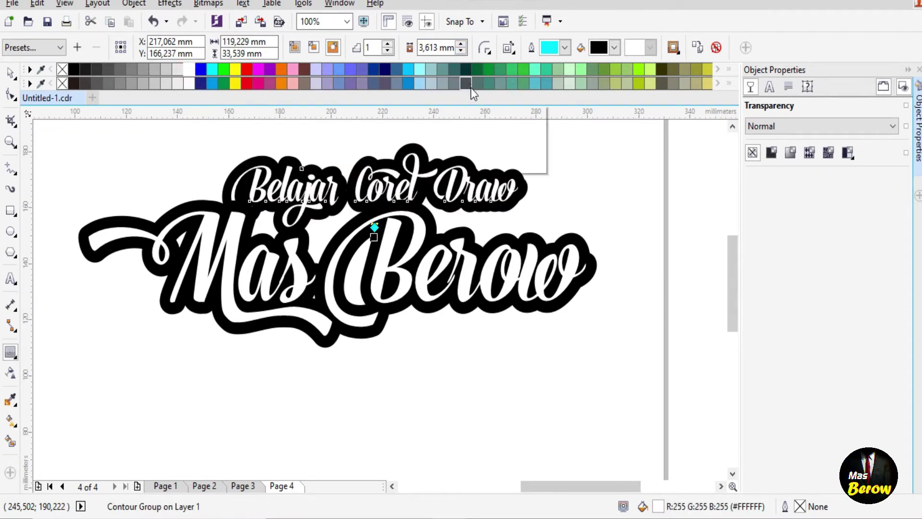
{"action": "left_click", "coordinate": [11, 72]}
{"action": "left_click", "coordinate": [100, 137]}
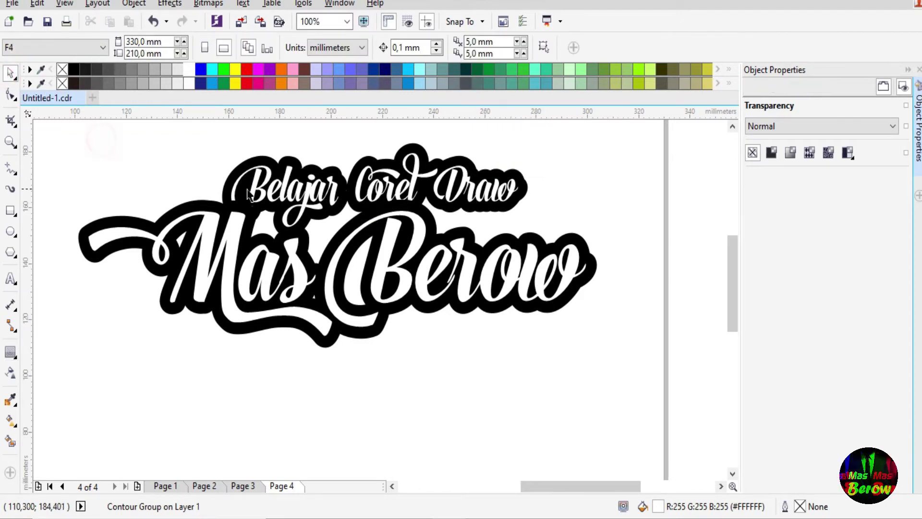
{"action": "left_click", "coordinate": [279, 185]}
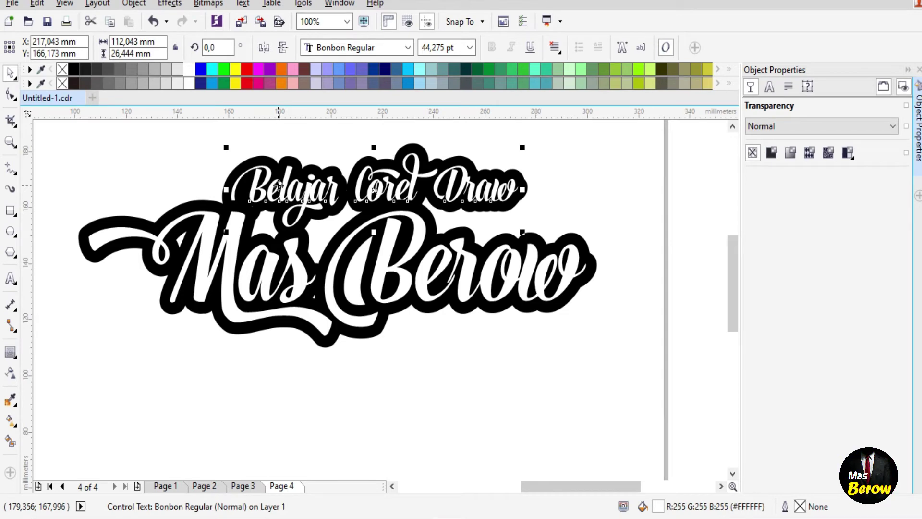
{"action": "left_click", "coordinate": [133, 4]}
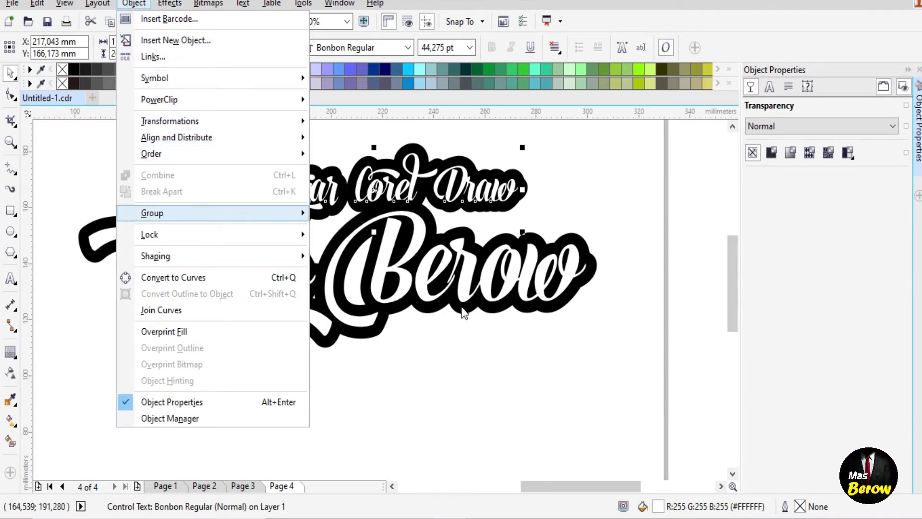
{"action": "left_click", "coordinate": [483, 345]}
{"action": "left_click", "coordinate": [558, 204]}
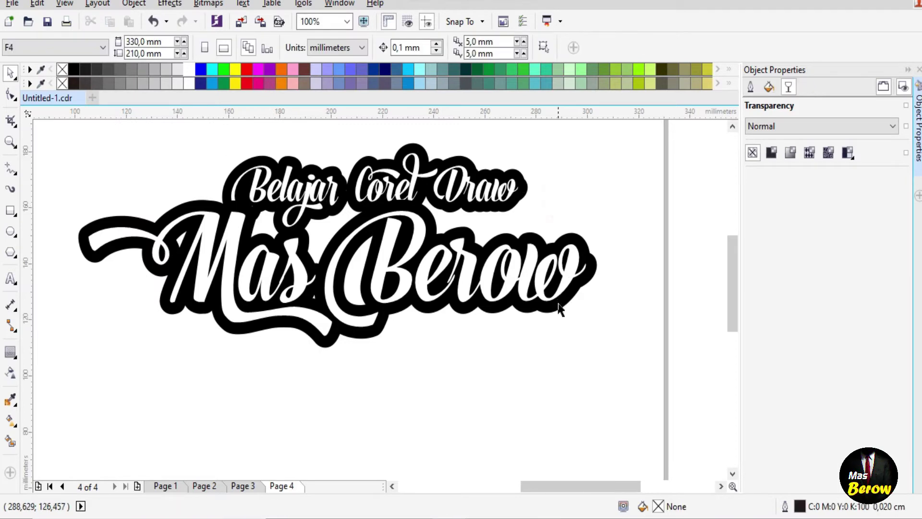
Break apart the "Mas Berow" contour group and deselect the resulting objects
{"action": "left_click", "coordinate": [133, 3]}
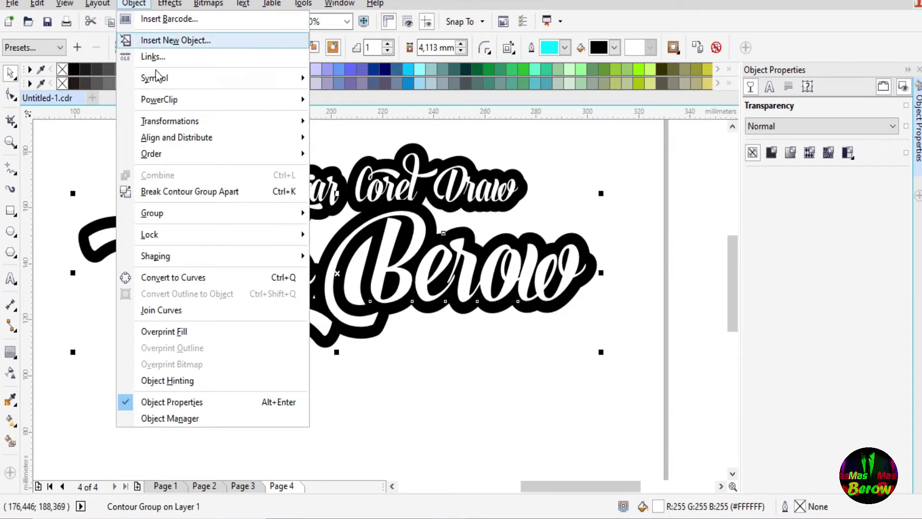
{"action": "left_click", "coordinate": [185, 192]}
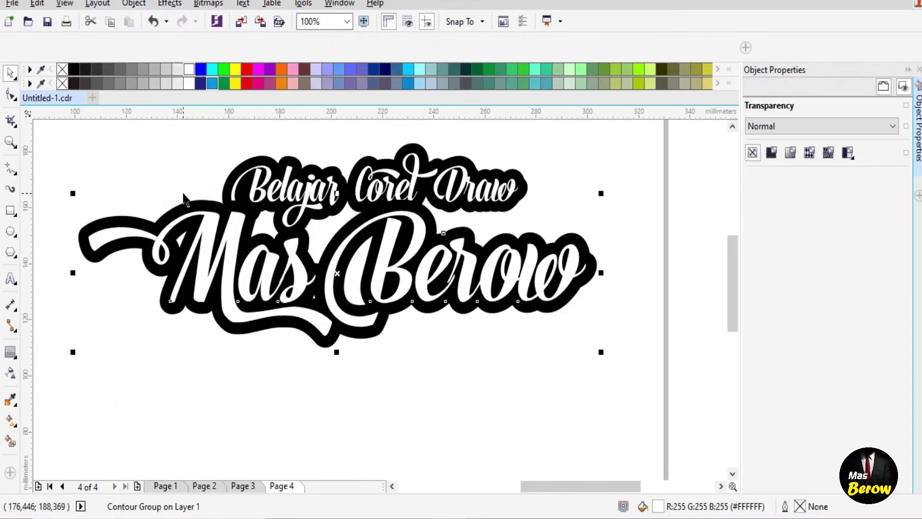
{"action": "left_click", "coordinate": [463, 380]}
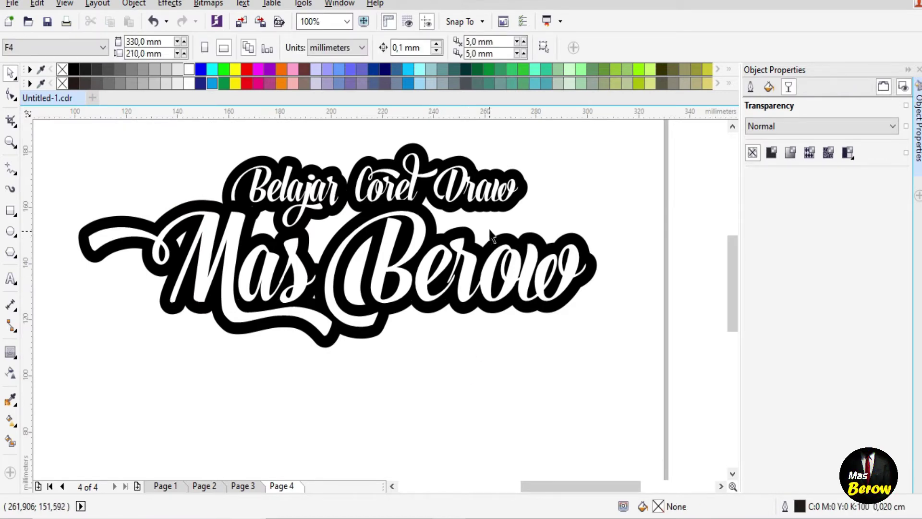
Bring the "Belajar Corel Draw" contour group to the front of the layer
{"action": "left_click", "coordinate": [354, 184]}
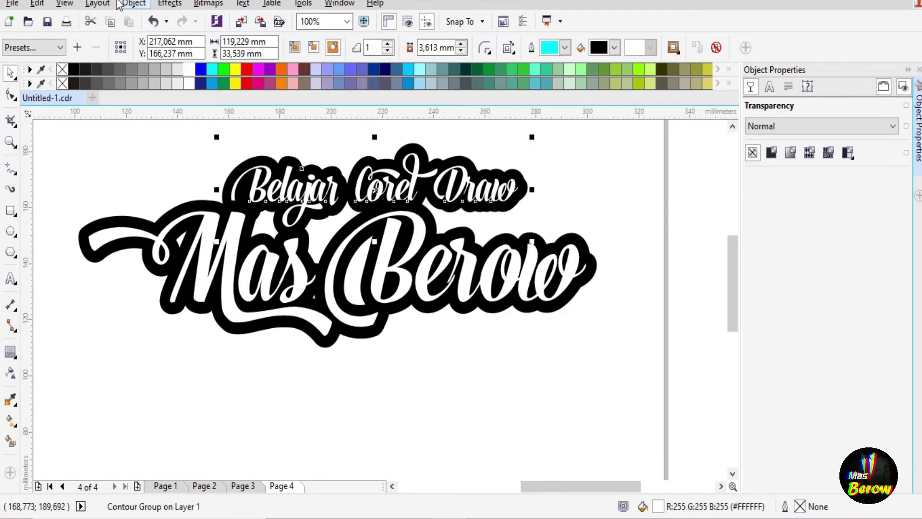
{"action": "left_click", "coordinate": [133, 4]}
{"action": "mouse_move", "coordinate": [184, 158]}
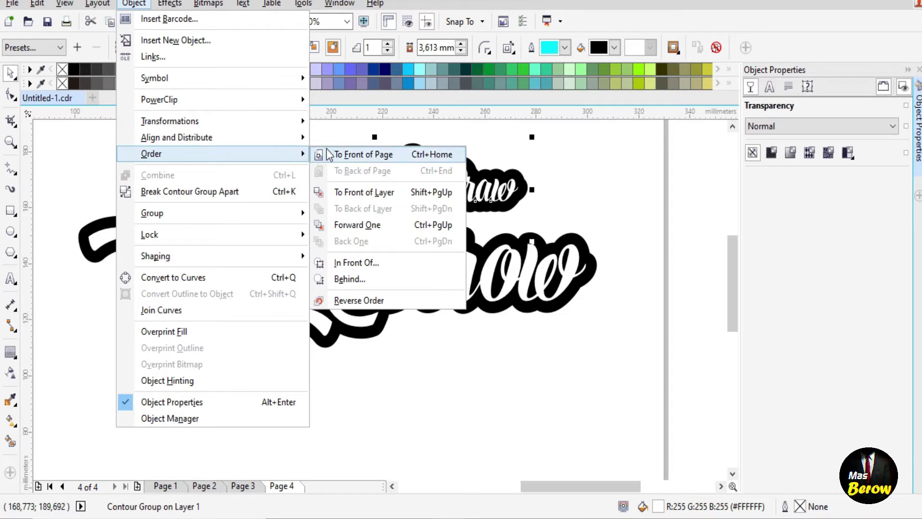
{"action": "left_click", "coordinate": [348, 192]}
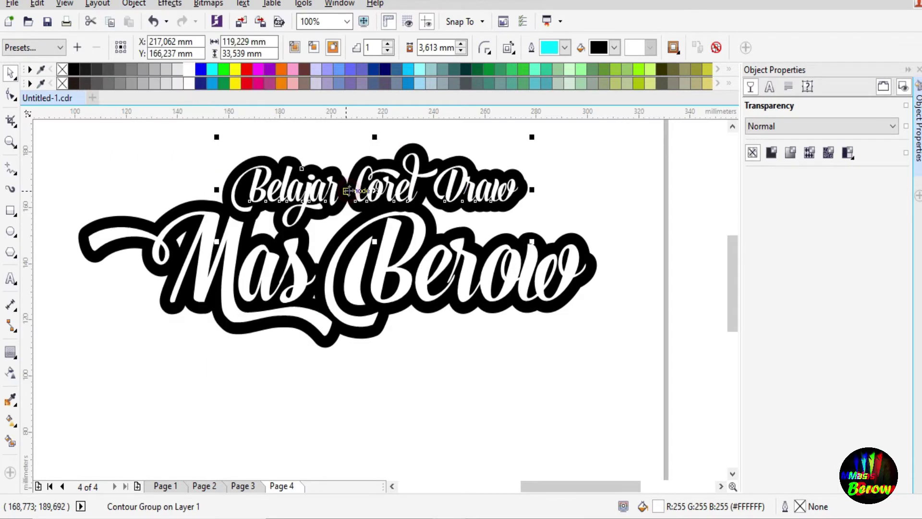
{"action": "left_click", "coordinate": [453, 344]}
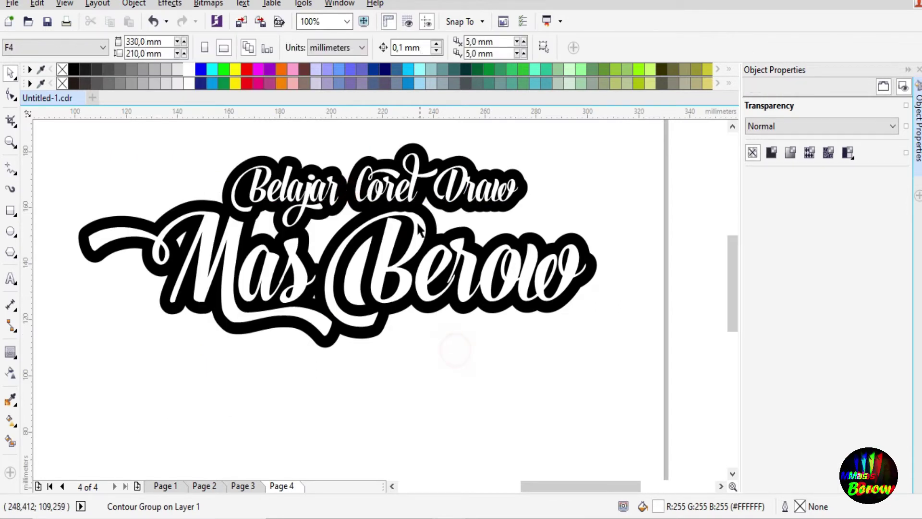
Break apart the "Belajar Corel Draw" contour group and deselect the resulting objects
{"action": "left_click", "coordinate": [458, 210]}
{"action": "left_click", "coordinate": [539, 369]}
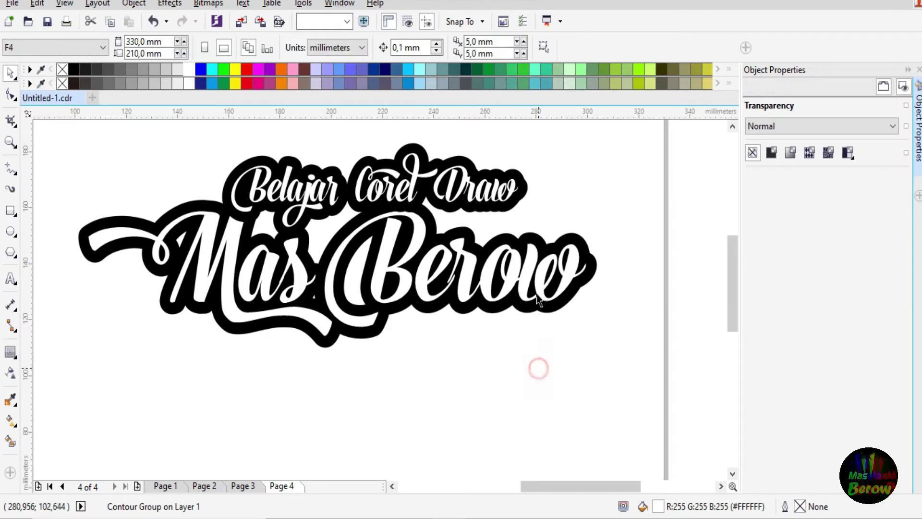
{"action": "left_click", "coordinate": [502, 202]}
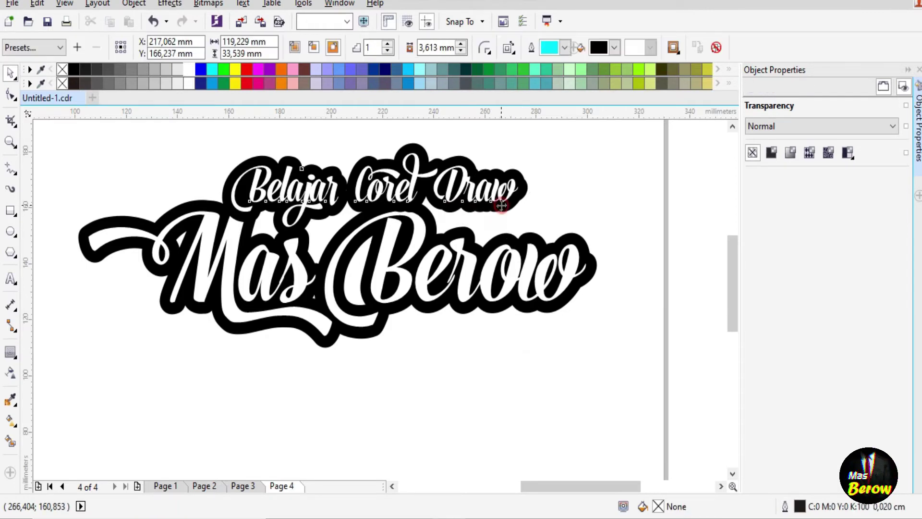
{"action": "left_click", "coordinate": [148, 4]}
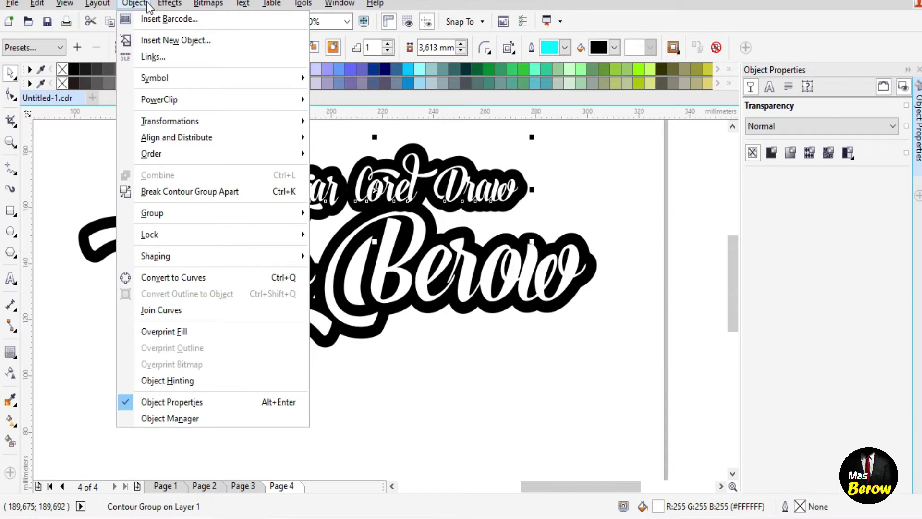
{"action": "left_click", "coordinate": [152, 193]}
{"action": "left_click", "coordinate": [406, 358]}
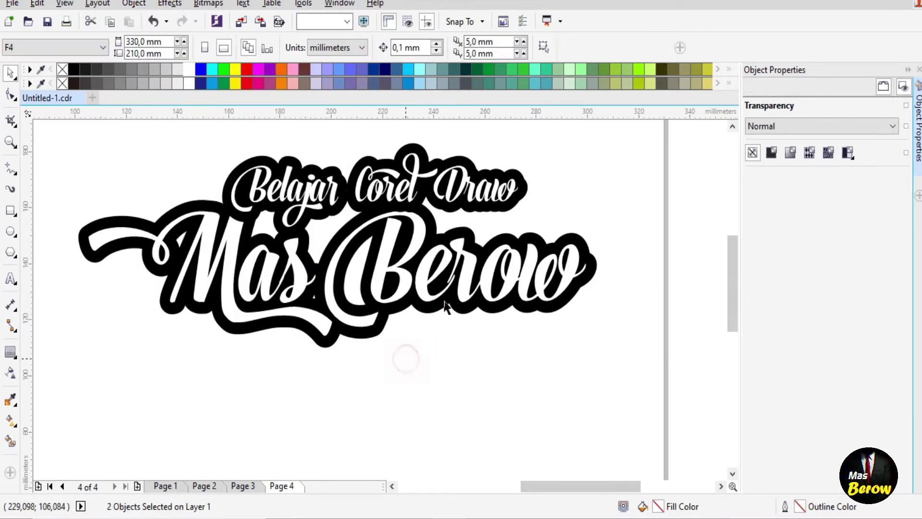
Move each text line away from its black contour to check that they are separate, undoing each move
{"action": "left_click", "coordinate": [414, 191]}
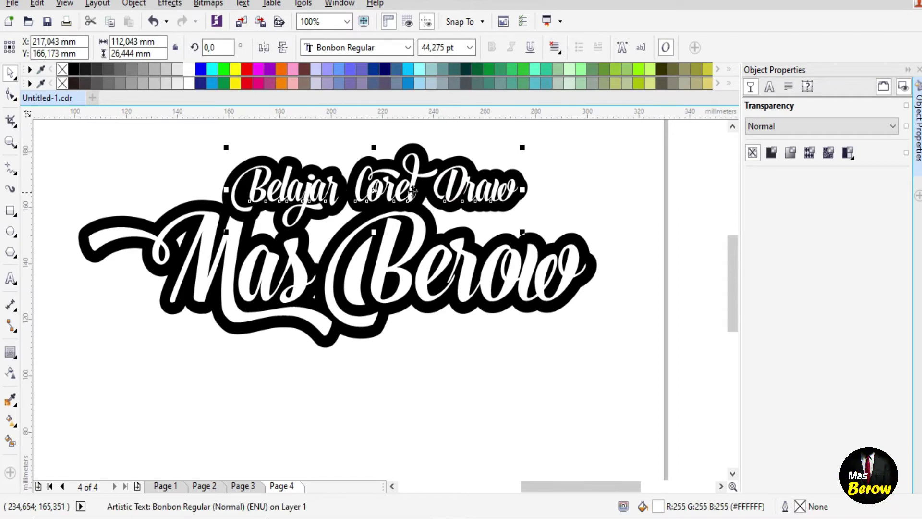
{"action": "left_click_drag", "start_coordinate": [404, 190], "coordinate": [402, 168]}
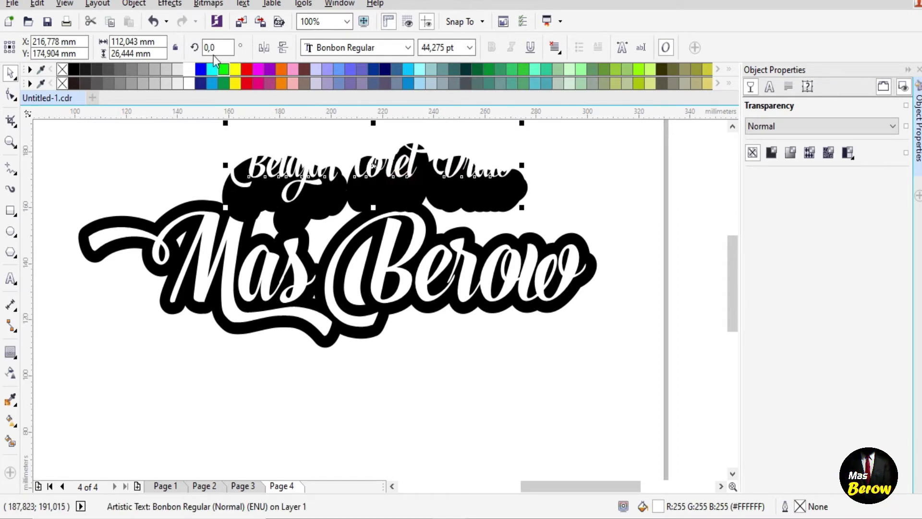
{"action": "left_click", "coordinate": [153, 22]}
{"action": "left_click", "coordinate": [379, 274]}
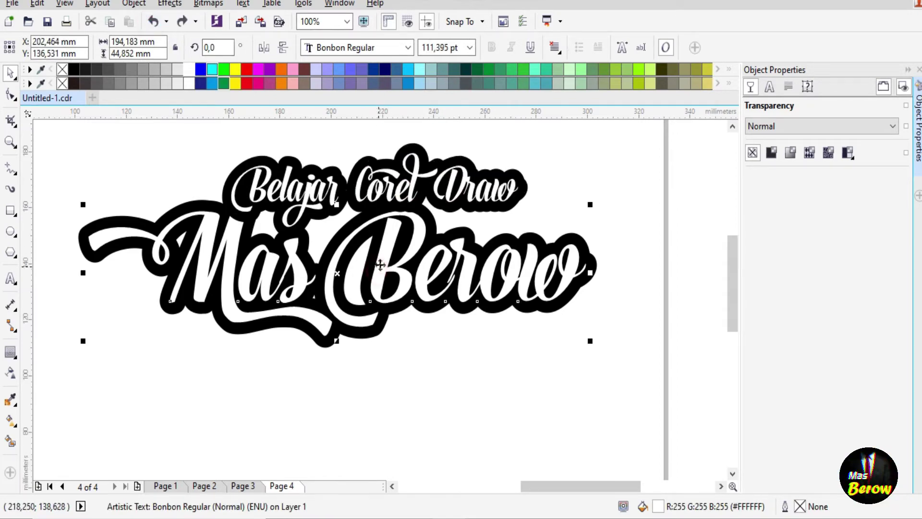
{"action": "left_click_drag", "start_coordinate": [383, 285], "coordinate": [395, 318]}
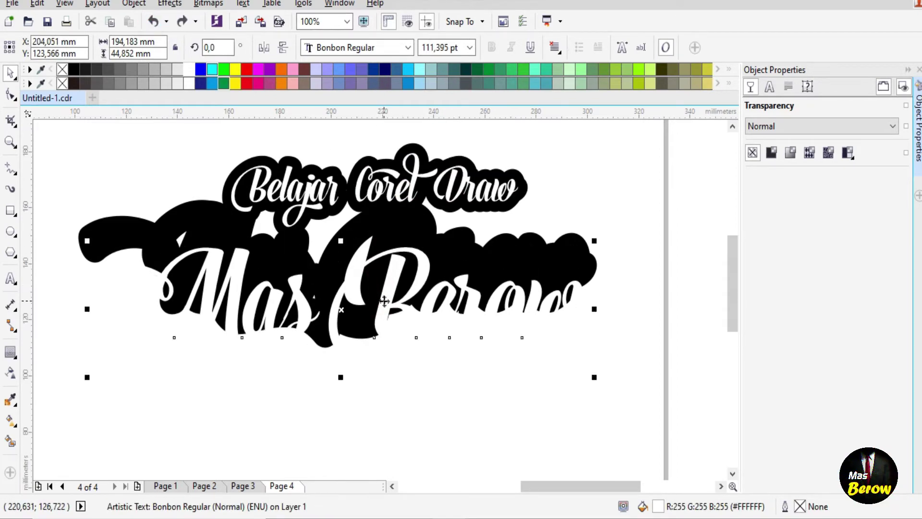
{"action": "left_click", "coordinate": [152, 21]}
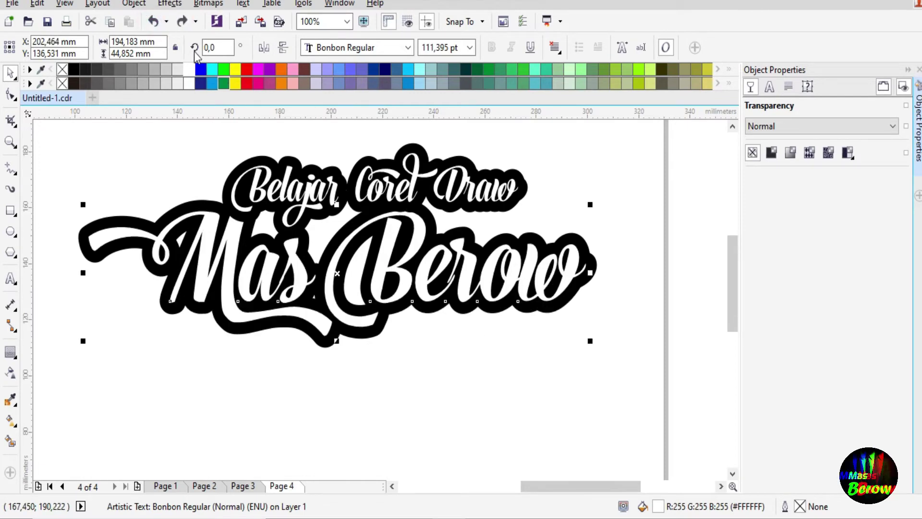
{"action": "left_click", "coordinate": [483, 414]}
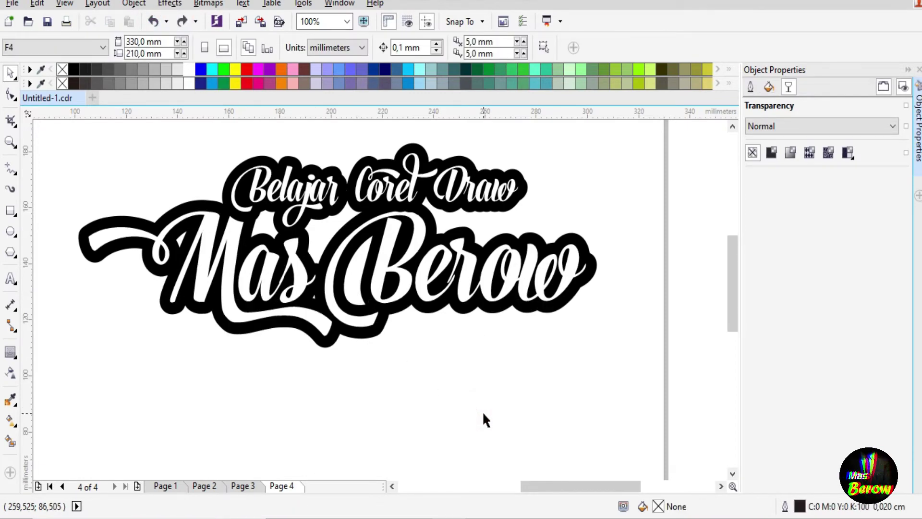
Collapse the Object Properties docker to enlarge the drawing area, leaving nothing selected
{"action": "left_click", "coordinate": [632, 161]}
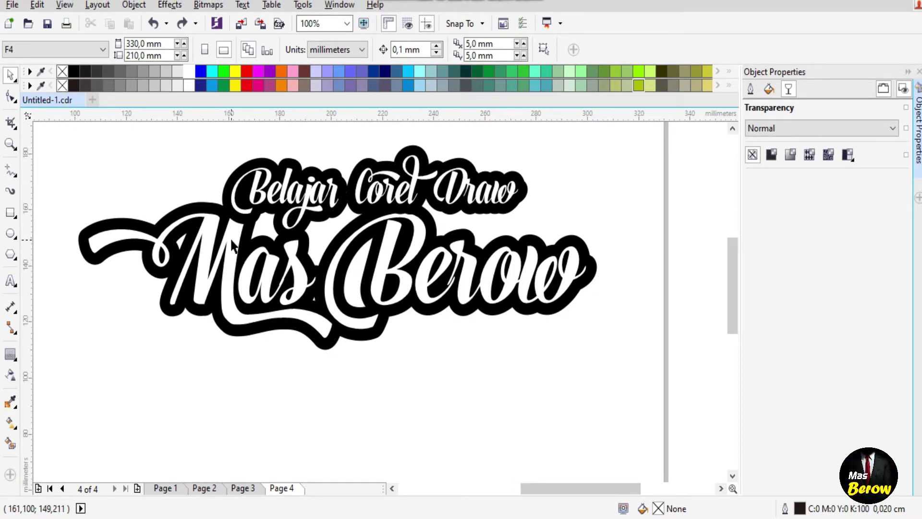
{"action": "scroll", "coordinate": [231, 246], "scroll_direction": "up", "scroll_amount": 2}
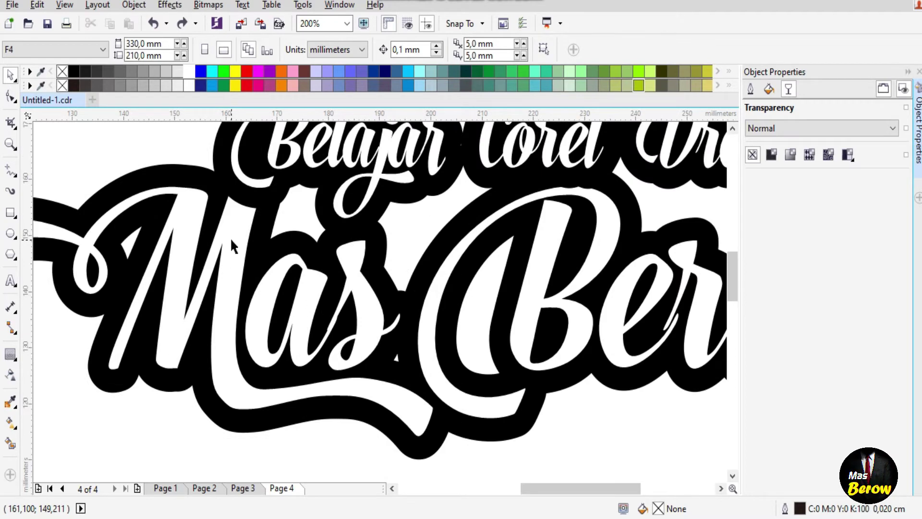
{"action": "scroll", "coordinate": [231, 246], "scroll_direction": "down", "scroll_amount": 2}
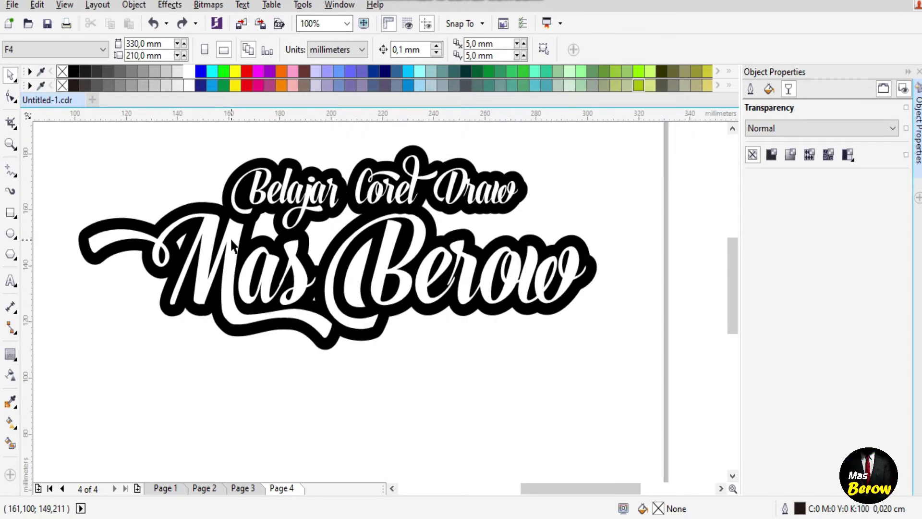
{"action": "left_click", "coordinate": [910, 71]}
{"action": "scroll", "coordinate": [416, 143], "scroll_direction": "up", "scroll_amount": 2}
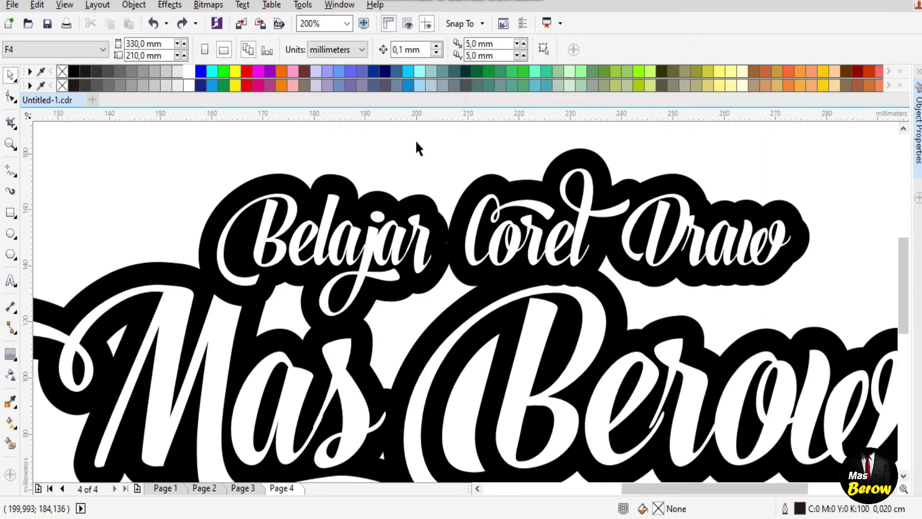
{"action": "scroll", "coordinate": [416, 145], "scroll_direction": "down", "scroll_amount": 2}
{"action": "left_click", "coordinate": [675, 214]}
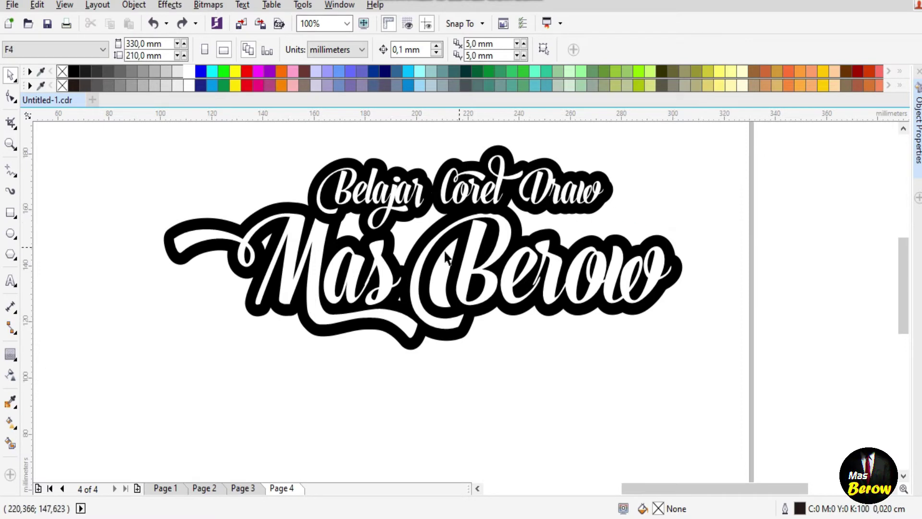
Add a one-step outside contour with a 1,613 mm offset and yellow fill to the "Mas Berow" text
{"action": "left_click", "coordinate": [471, 255]}
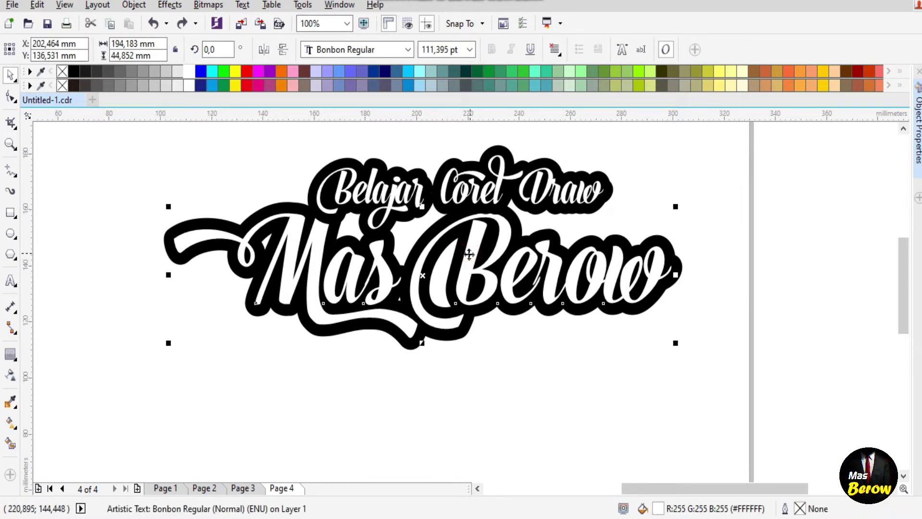
{"action": "left_click", "coordinate": [10, 354]}
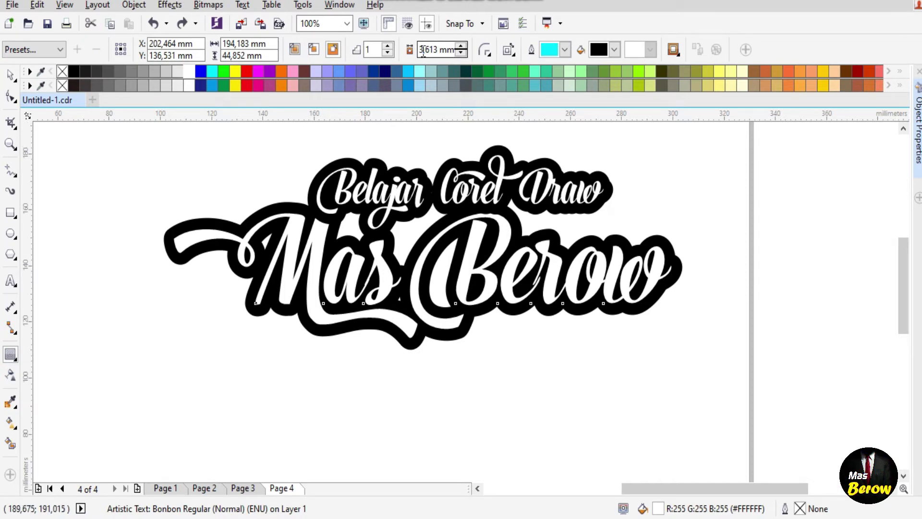
{"action": "left_click_drag", "start_coordinate": [423, 50], "coordinate": [420, 50]}
{"action": "type", "text": "1"}
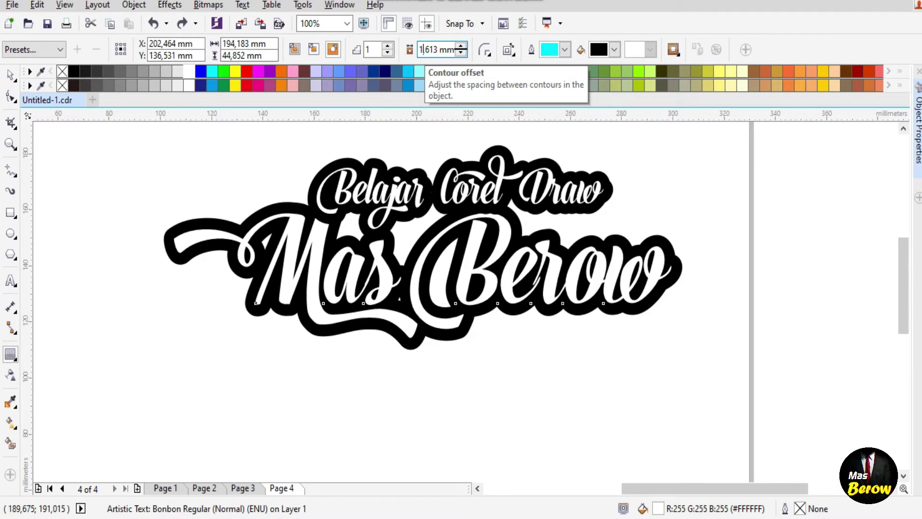
{"action": "left_click", "coordinate": [418, 135]}
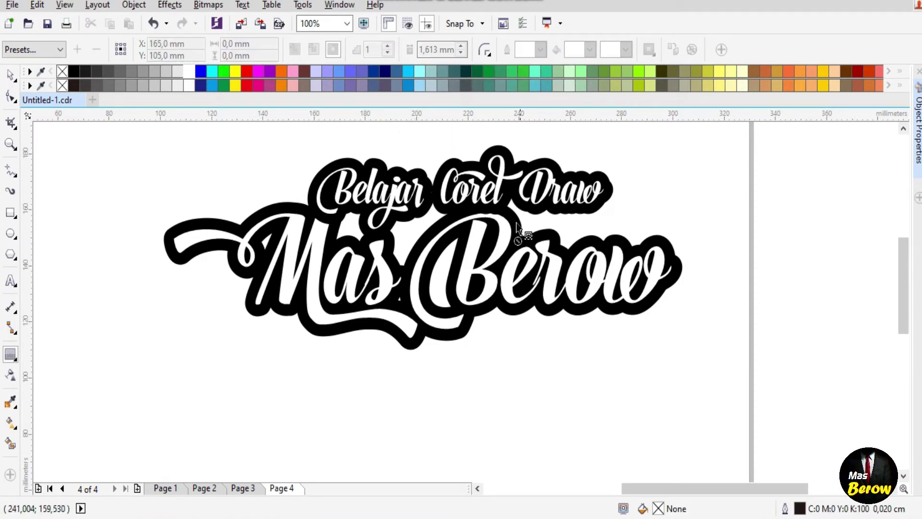
{"action": "left_click", "coordinate": [504, 236]}
{"action": "left_click", "coordinate": [616, 50]}
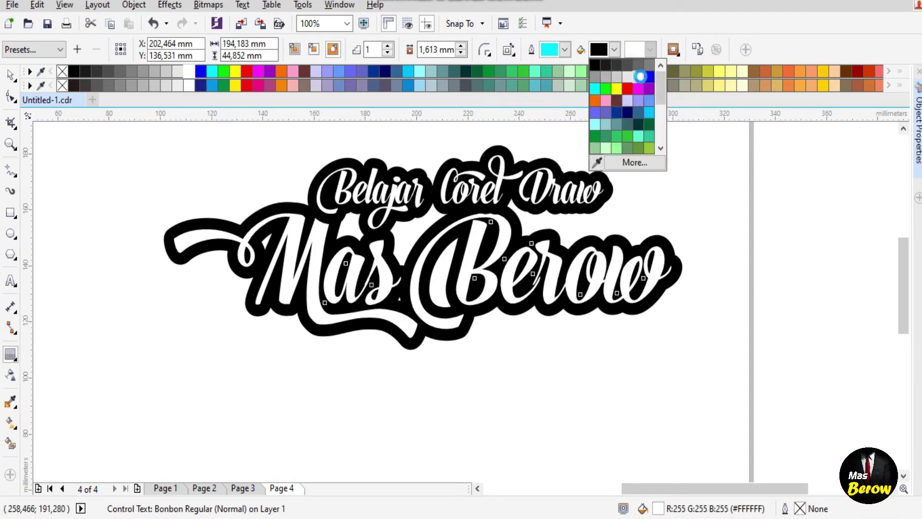
{"action": "left_click", "coordinate": [641, 77]}
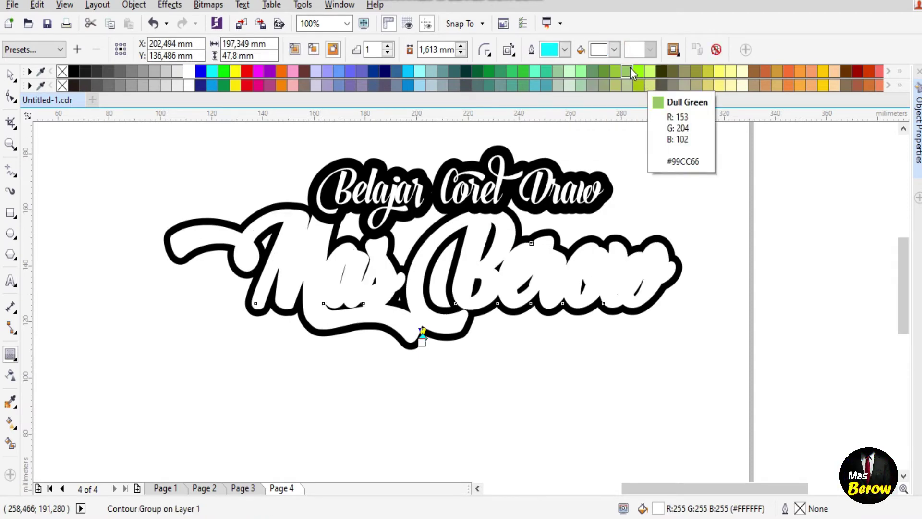
{"action": "left_click", "coordinate": [615, 49]}
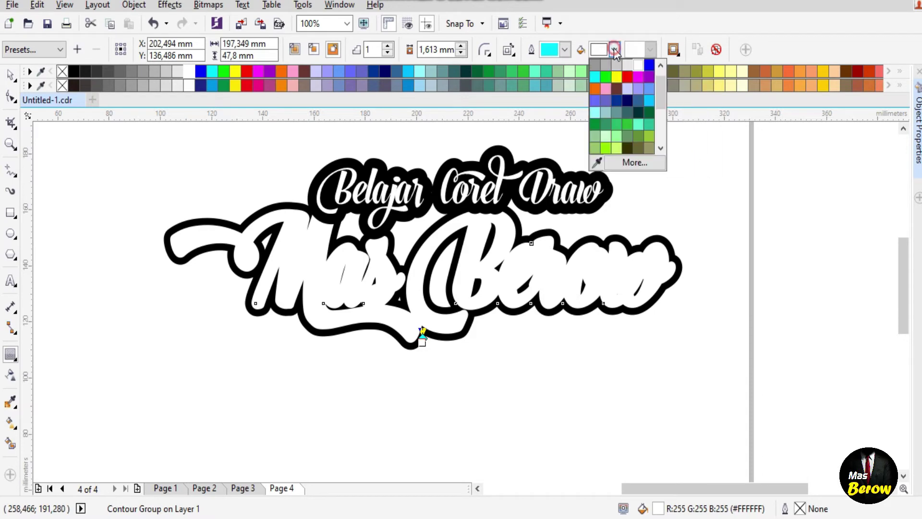
{"action": "left_click", "coordinate": [617, 76]}
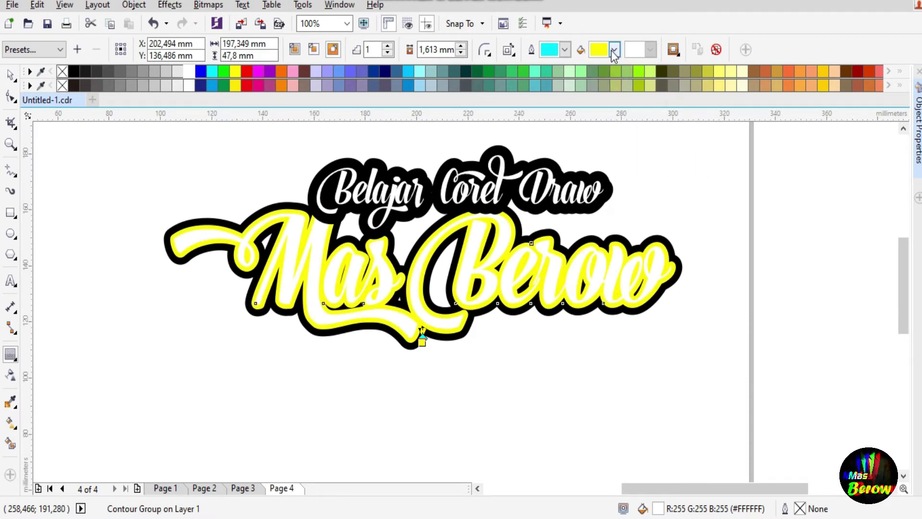
Set the "Mas Berow" contour offset to 0,613 mm and its fill color to red
{"action": "left_click", "coordinate": [460, 53]}
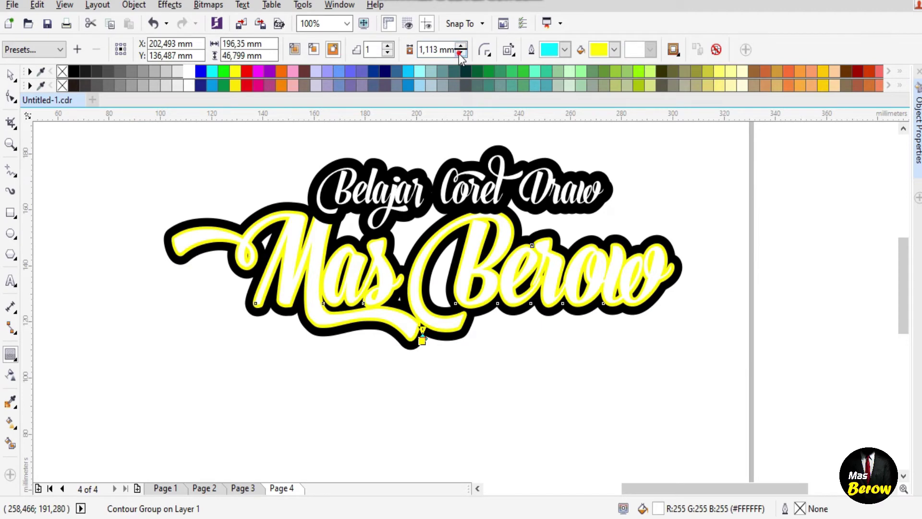
{"action": "left_click", "coordinate": [460, 53]}
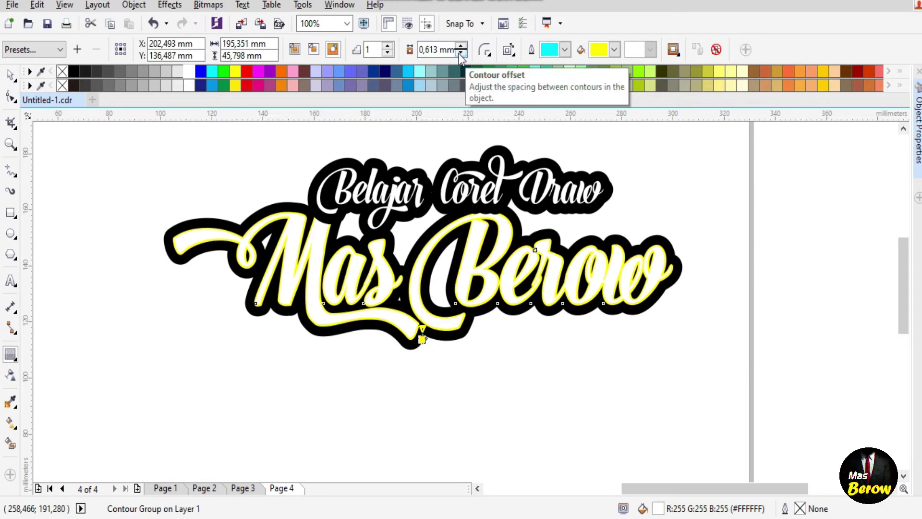
{"action": "left_click", "coordinate": [616, 49]}
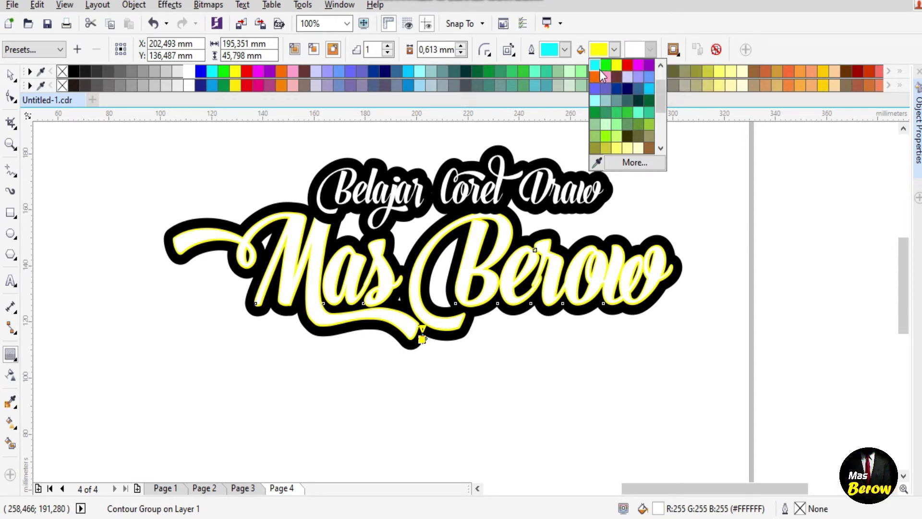
{"action": "left_click", "coordinate": [629, 62]}
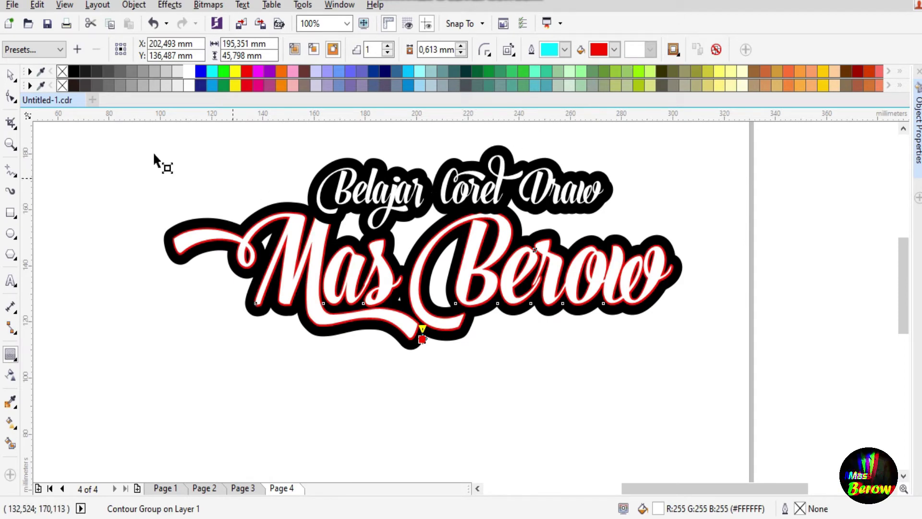
Add a one-step red outside contour with a 0,613 mm offset to the "Belajar Corel Draw" text and deselect it
{"action": "left_click", "coordinate": [388, 195]}
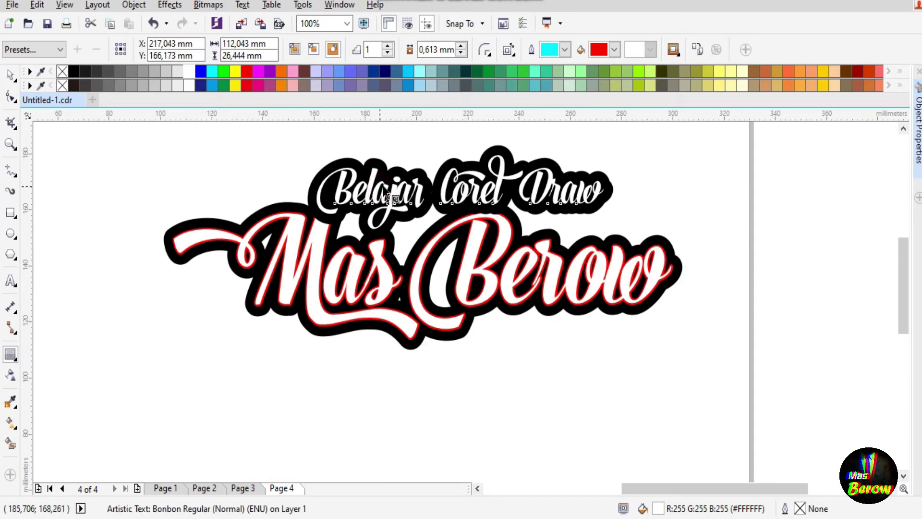
{"action": "left_click", "coordinate": [459, 43]}
{"action": "type", "text": "1,113"}
{"action": "key", "text": "Return"}
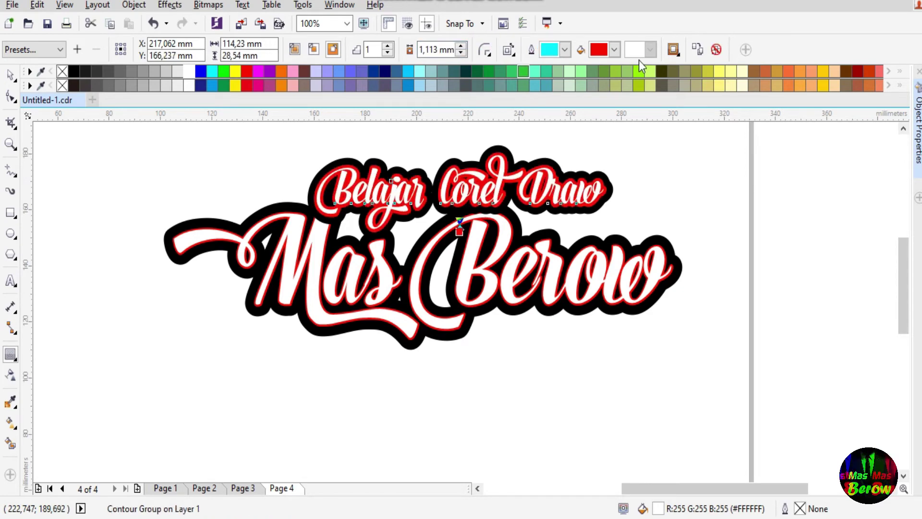
{"action": "left_click", "coordinate": [461, 51]}
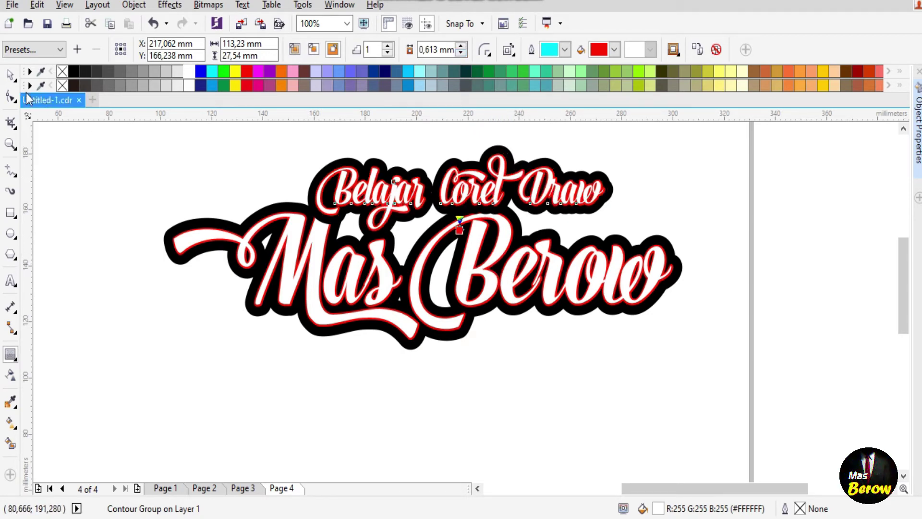
{"action": "left_click", "coordinate": [10, 75]}
{"action": "left_click", "coordinate": [85, 200]}
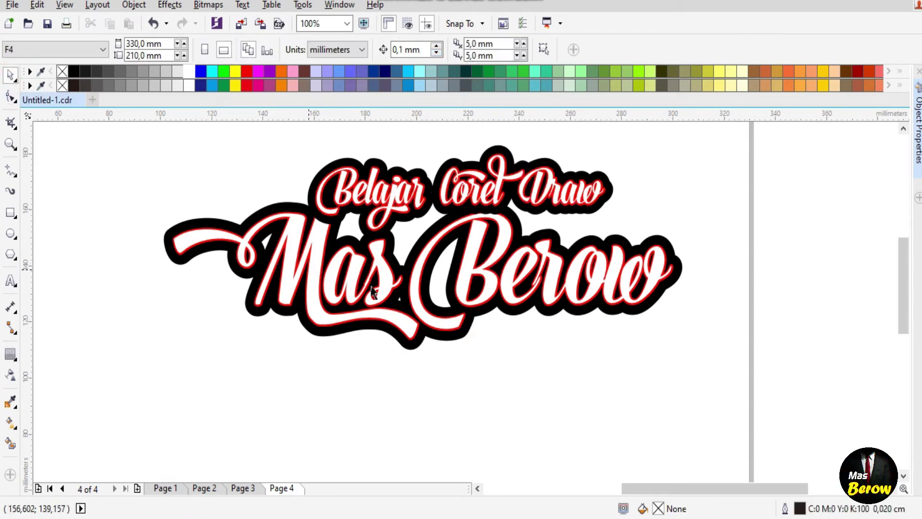
{"action": "left_click", "coordinate": [383, 277]}
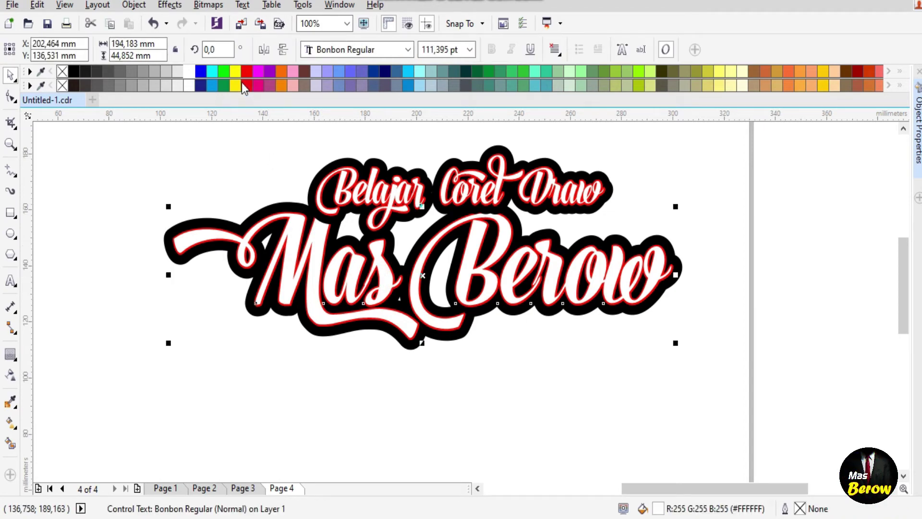
{"action": "left_click", "coordinate": [372, 402]}
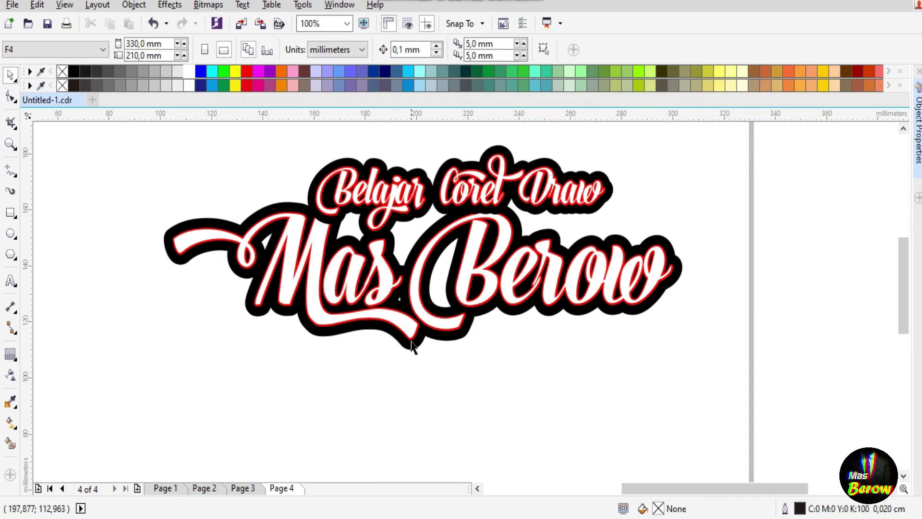
{"action": "left_click", "coordinate": [412, 345]}
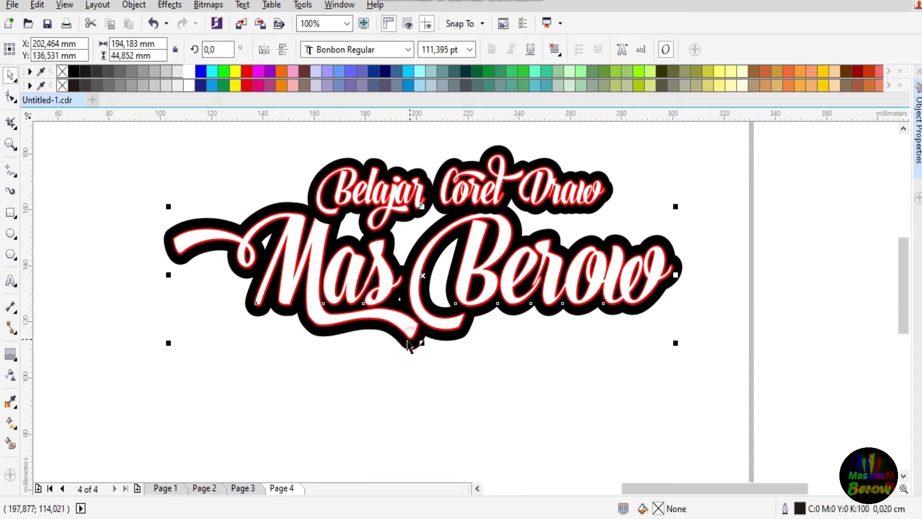
{"action": "left_click", "coordinate": [134, 6]}
{"action": "left_click", "coordinate": [420, 404]}
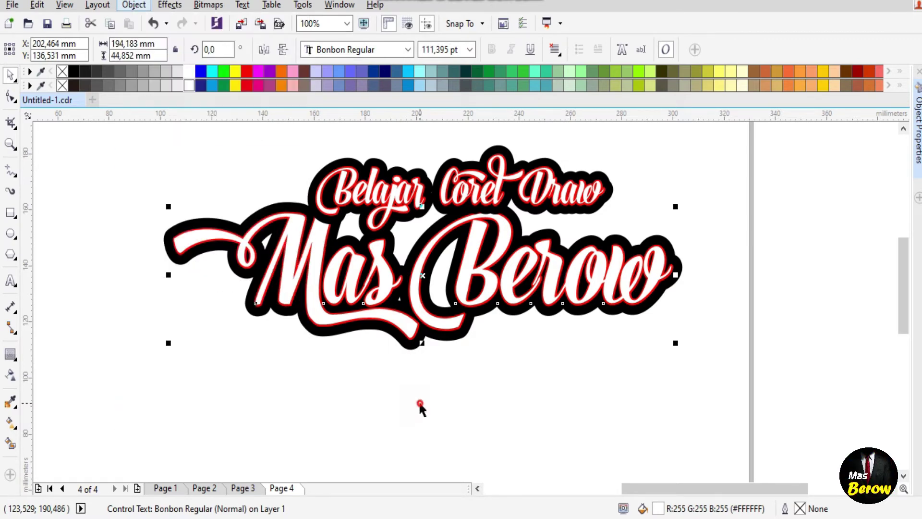
Break apart the red contour group of "Mas Berow" and deselect the resulting objects
{"action": "scroll", "coordinate": [415, 326], "scroll_direction": "up", "scroll_amount": 2}
{"action": "left_click", "coordinate": [468, 423]}
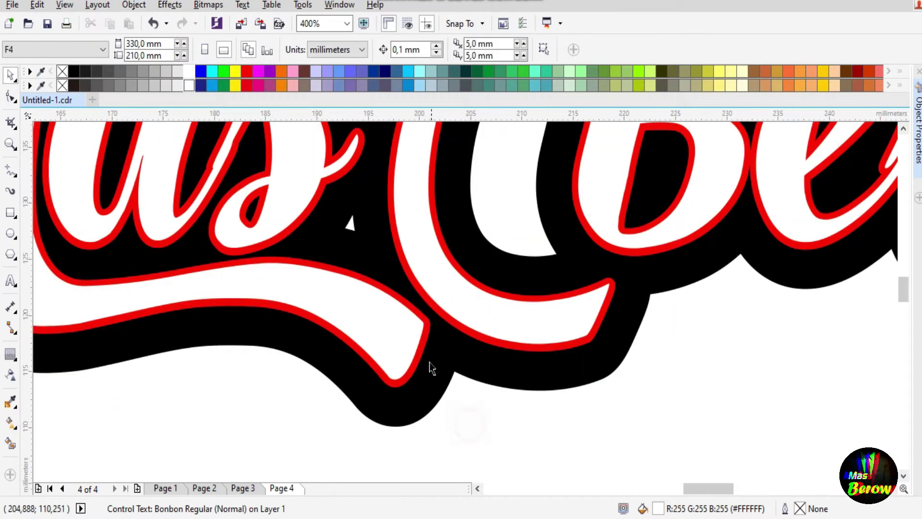
{"action": "left_click", "coordinate": [422, 350]}
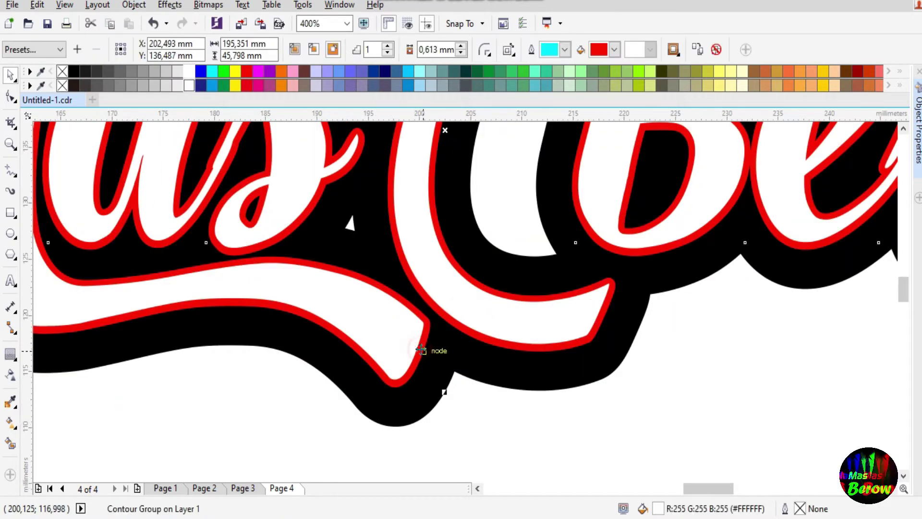
{"action": "left_click", "coordinate": [136, 5]}
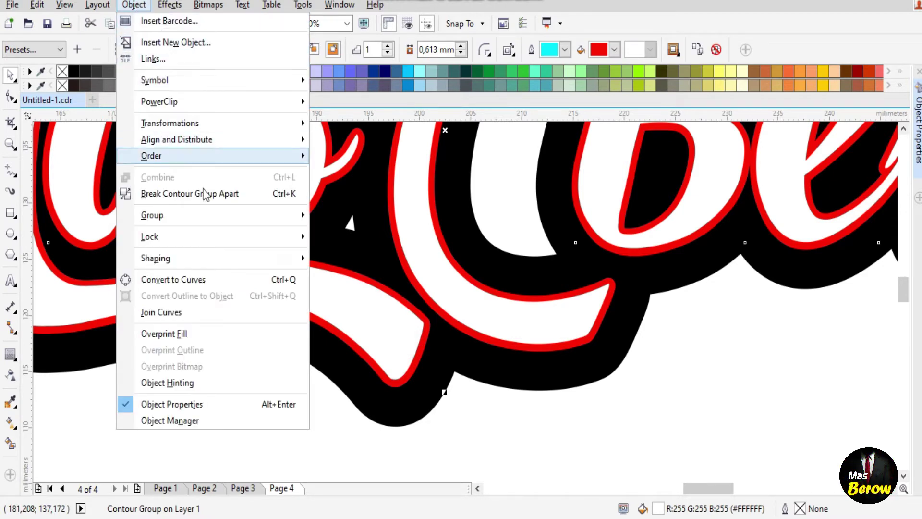
{"action": "left_click", "coordinate": [202, 194]}
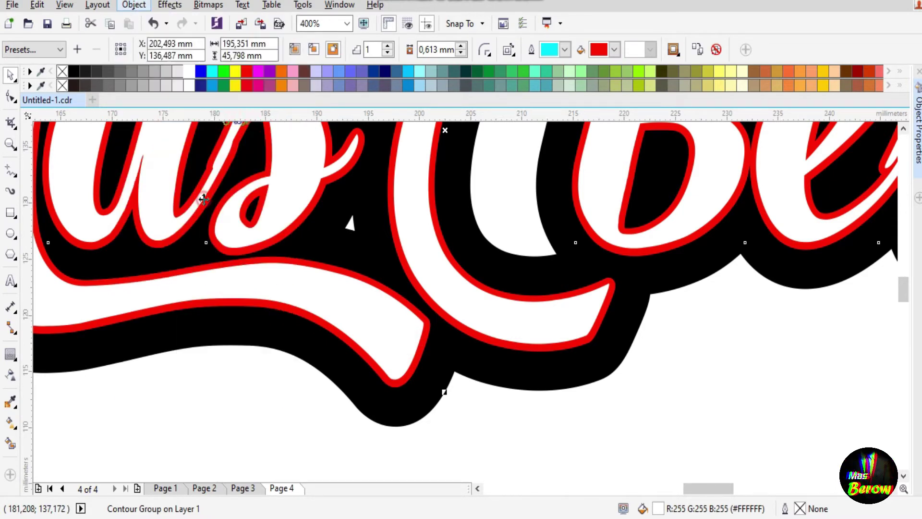
{"action": "left_click", "coordinate": [467, 408]}
{"action": "scroll", "coordinate": [350, 288], "scroll_direction": "down", "scroll_amount": 1}
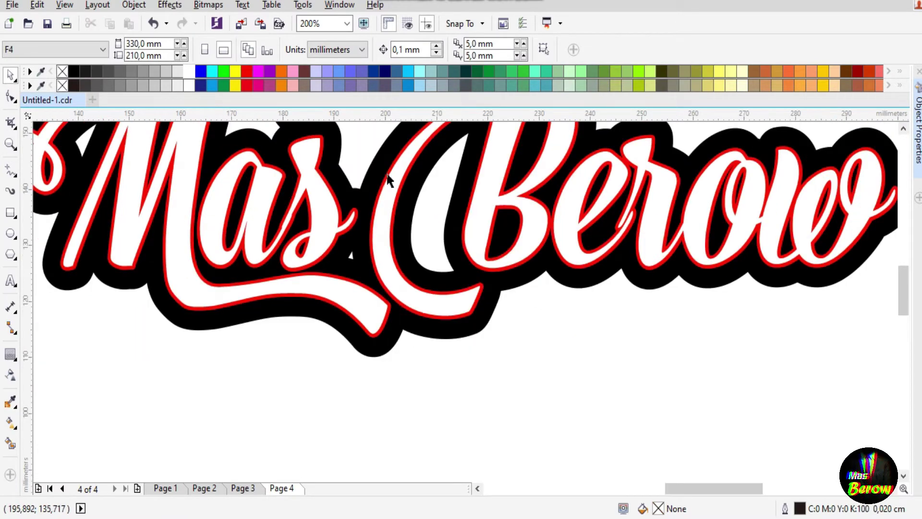
Move the "Mas Berow" text off its red contour to check their separation, undo the move and reselect the text
{"action": "left_click", "coordinate": [903, 129]}
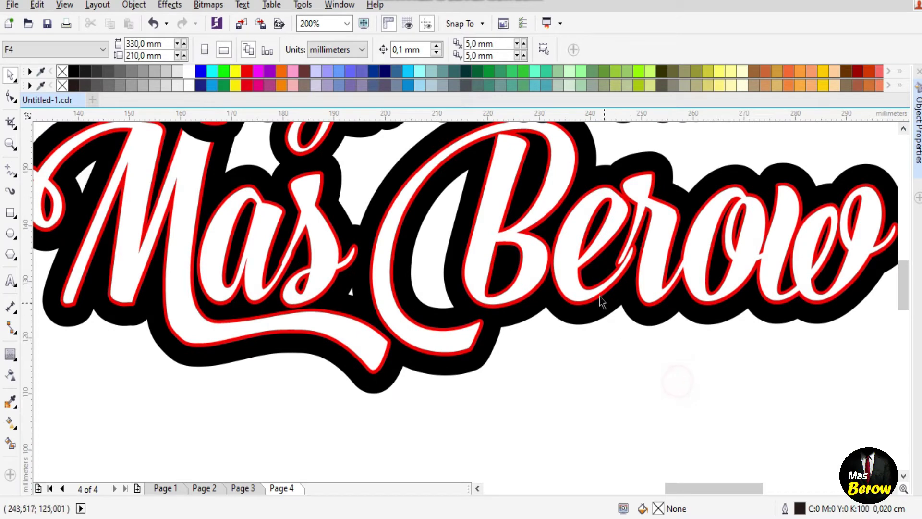
{"action": "left_click", "coordinate": [580, 269]}
{"action": "left_click_drag", "start_coordinate": [572, 262], "coordinate": [566, 282]}
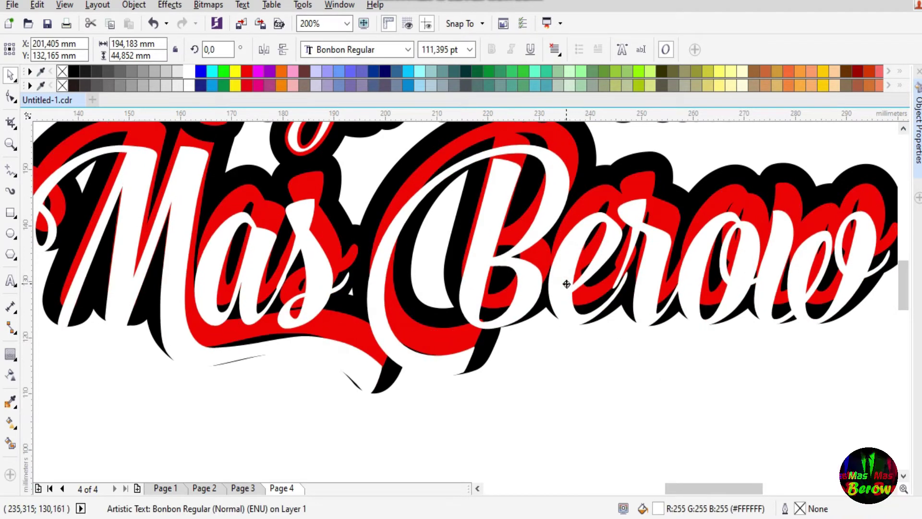
{"action": "left_click", "coordinate": [153, 23]}
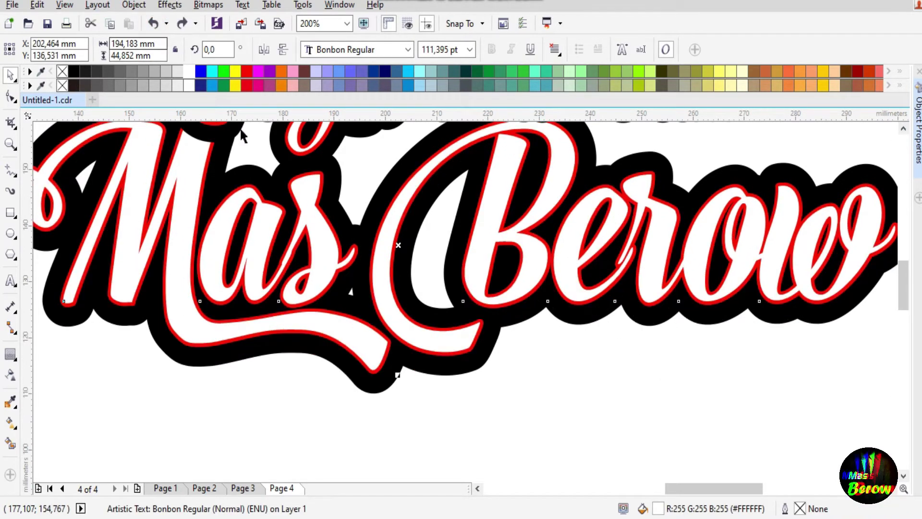
{"action": "left_click", "coordinate": [509, 377]}
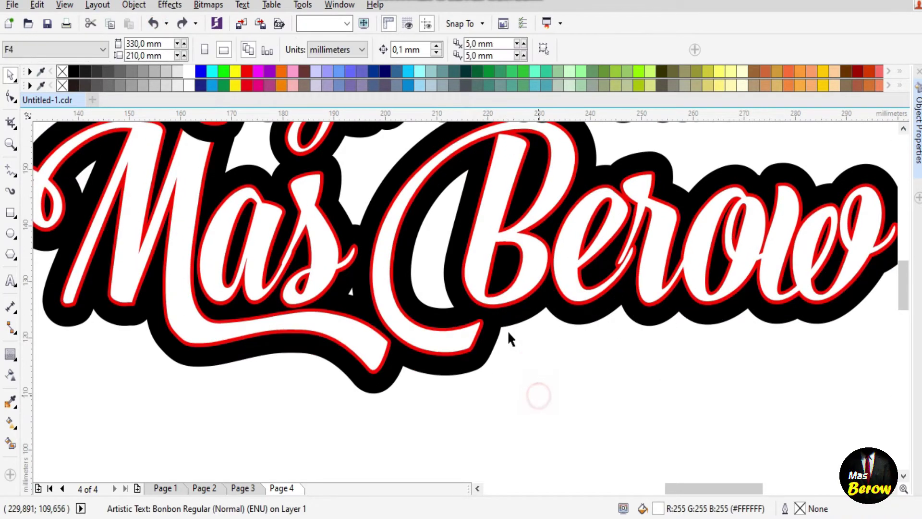
{"action": "left_click", "coordinate": [492, 247]}
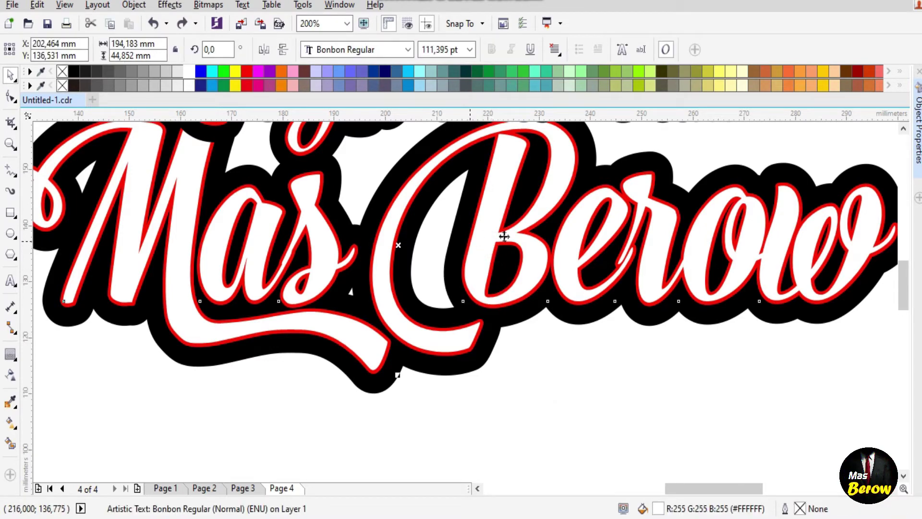
Break apart the red contour group of "Belajar Corel Draw" and deselect the resulting objects
{"action": "mouse_move", "coordinate": [899, 268]}
{"action": "left_mouse_down"}
{"action": "mouse_move", "coordinate": [903, 240]}
{"action": "mouse_move", "coordinate": [909, 265]}
{"action": "left_mouse_up"}
{"action": "left_click", "coordinate": [834, 309]}
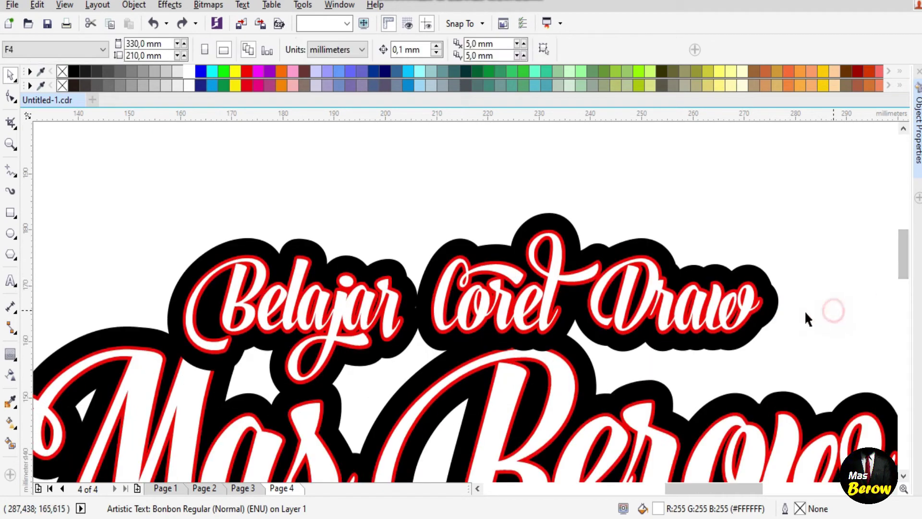
{"action": "left_click", "coordinate": [760, 317]}
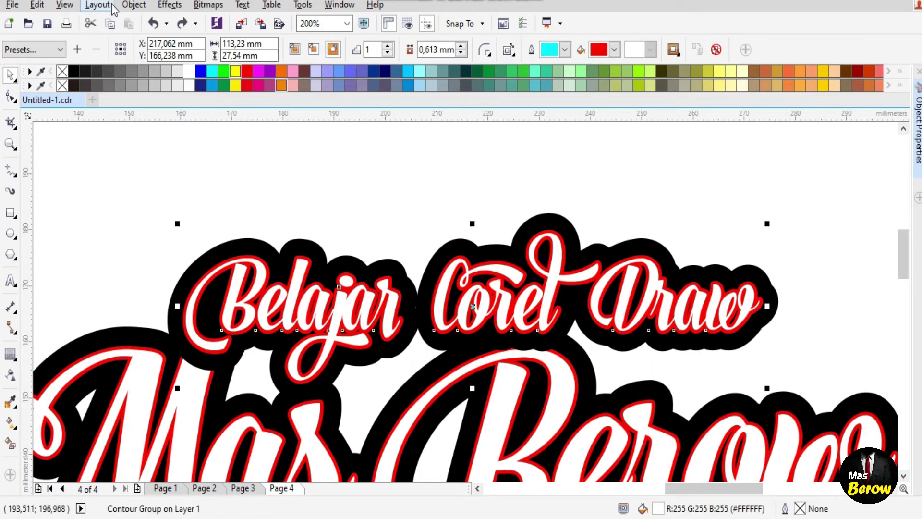
{"action": "left_click", "coordinate": [131, 5]}
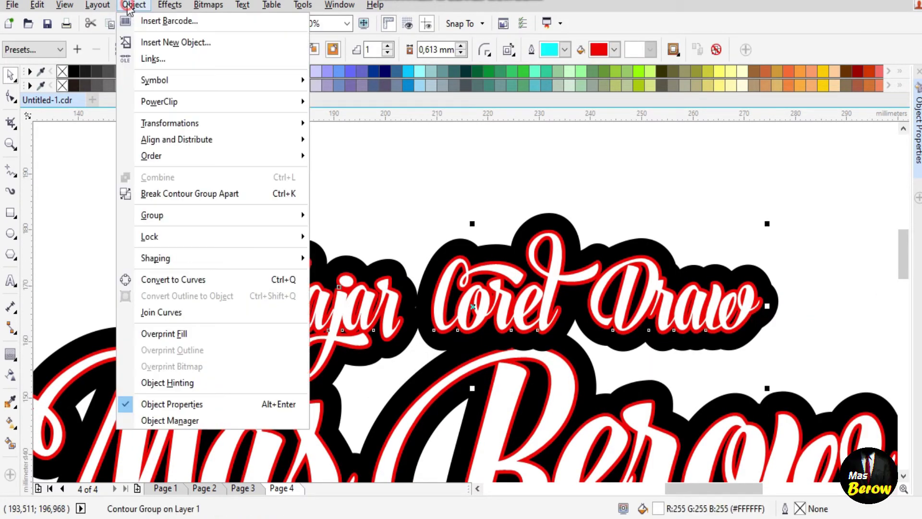
{"action": "left_click", "coordinate": [197, 195]}
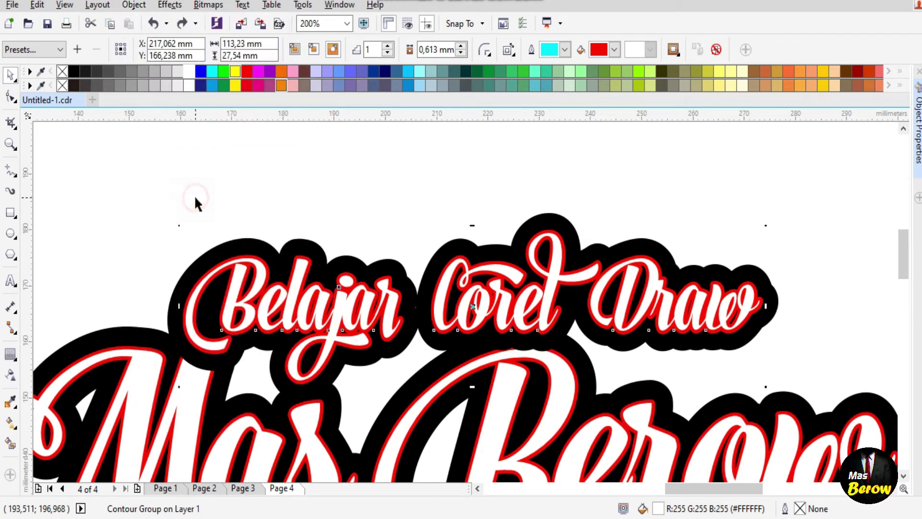
{"action": "left_click", "coordinate": [445, 195]}
Add a one-step outside contour with a 0,613 mm offset and cyan fill to the "Belajar Corel Draw" text
{"action": "left_click", "coordinate": [468, 315]}
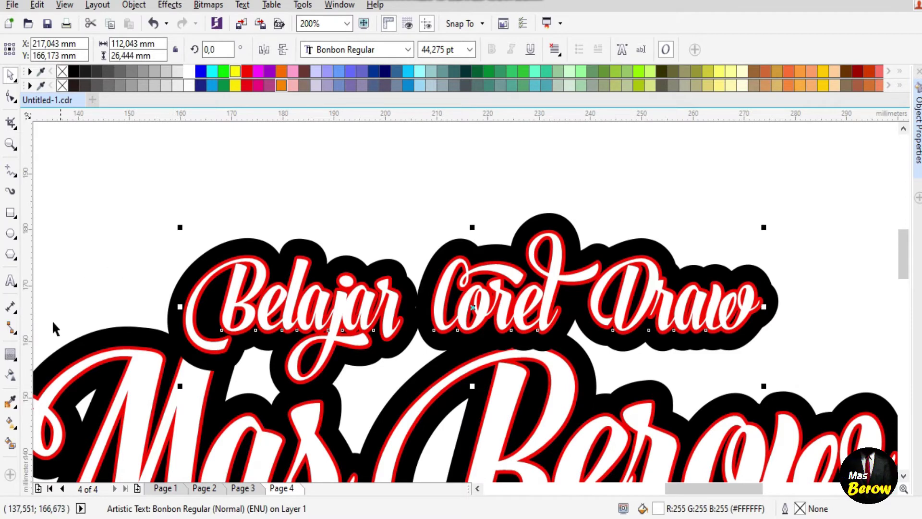
{"action": "left_click", "coordinate": [10, 354]}
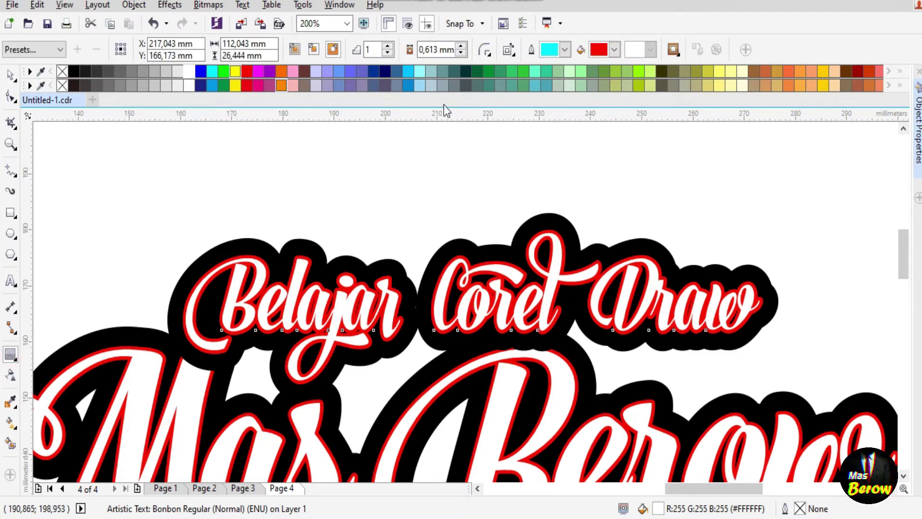
{"action": "left_click", "coordinate": [438, 50]}
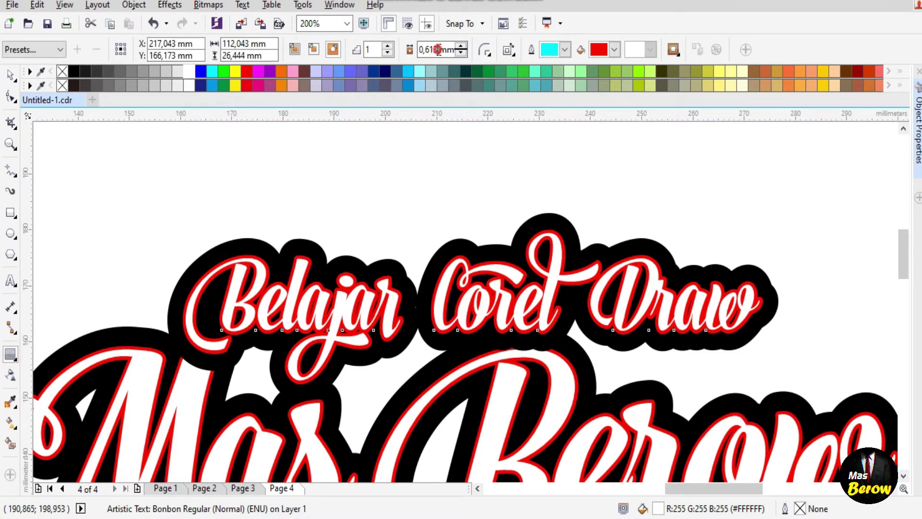
{"action": "left_click", "coordinate": [460, 46]}
{"action": "left_click", "coordinate": [461, 52]}
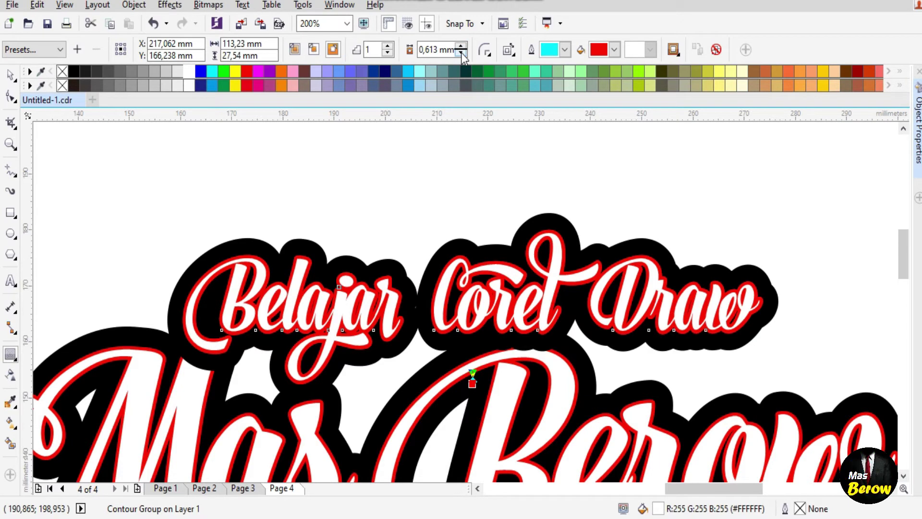
{"action": "left_click", "coordinate": [615, 51]}
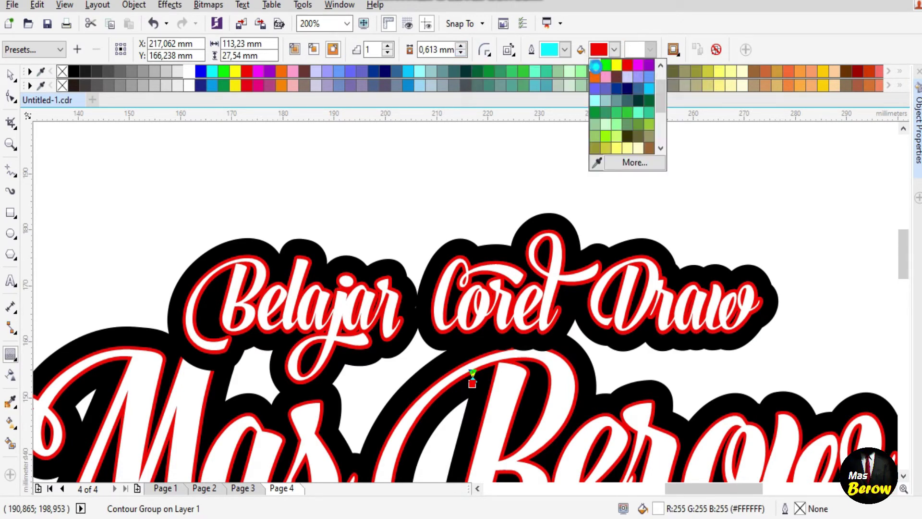
{"action": "left_click", "coordinate": [596, 66]}
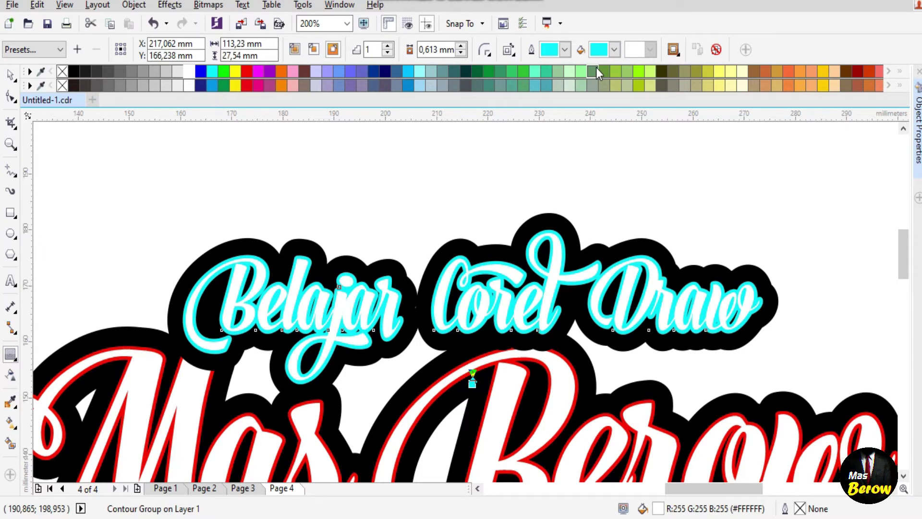
Try a 0,113 mm offset on the cyan contour of "Belajar Corel Draw" and undo the change
{"action": "left_click", "coordinate": [460, 52]}
{"action": "type", "text": "0,113"}
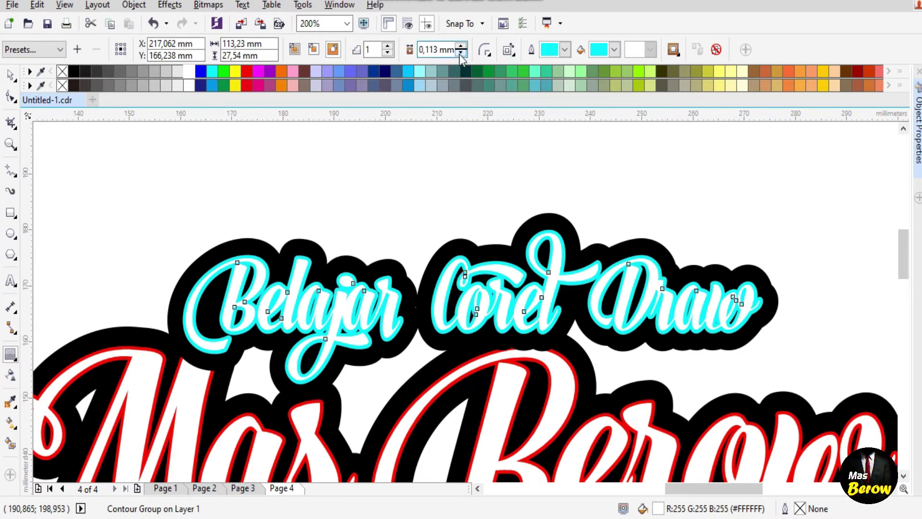
{"action": "key", "text": "Return"}
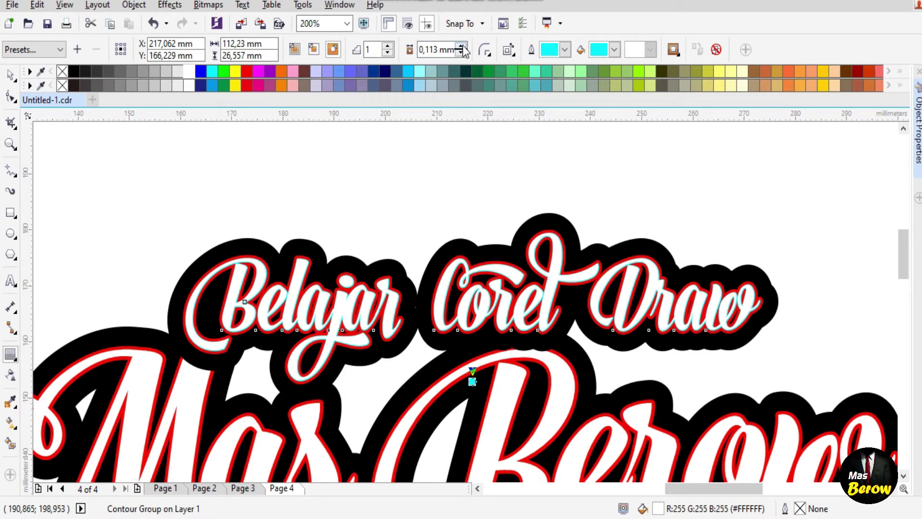
{"action": "key", "text": "ctrl+z"}
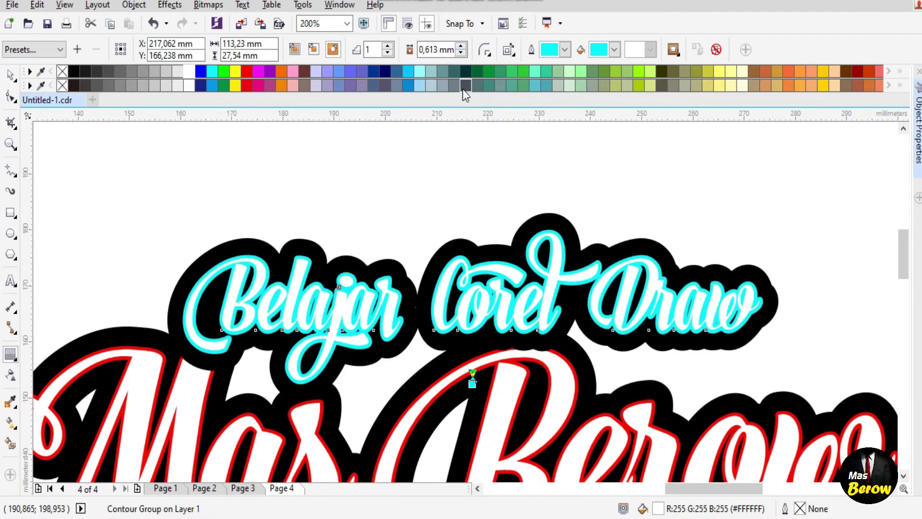
Add a one-step cyan outside contour with a 1,113 mm offset to the "Mas Berow" text
{"action": "left_click", "coordinate": [10, 74]}
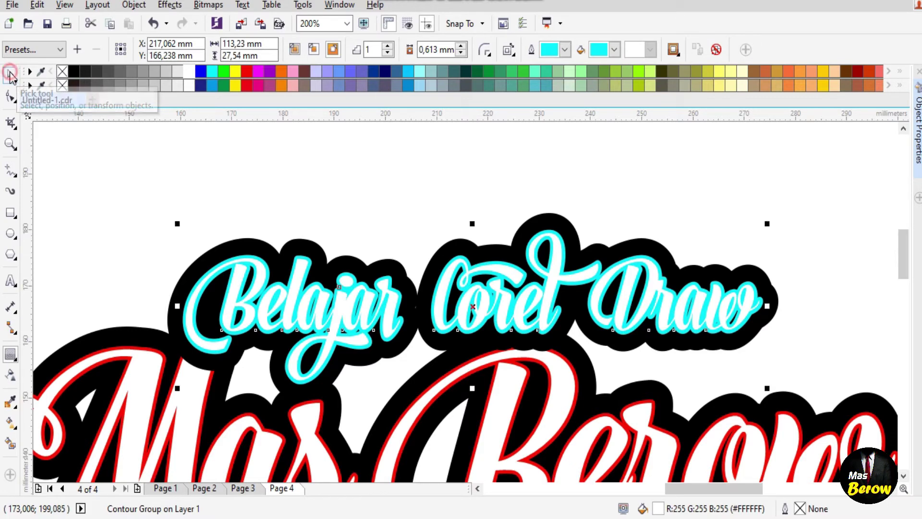
{"action": "left_click", "coordinate": [365, 163]}
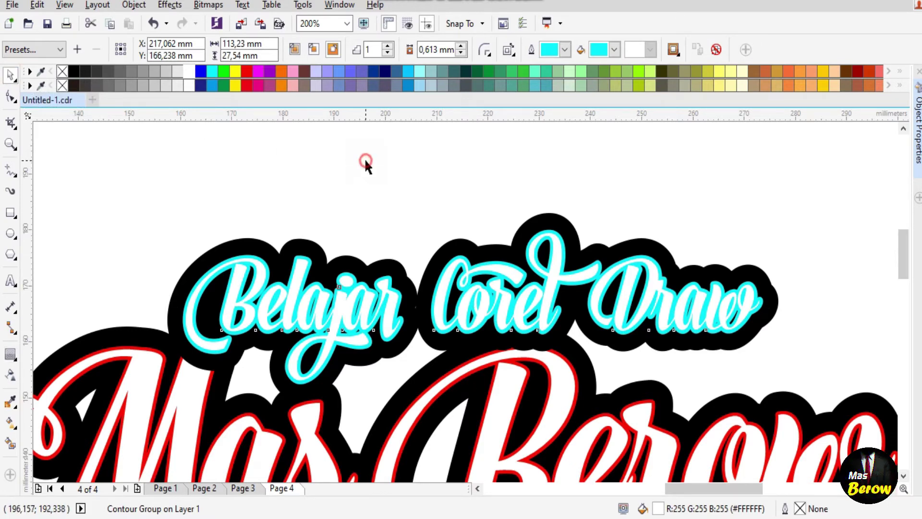
{"action": "left_click", "coordinate": [522, 384]}
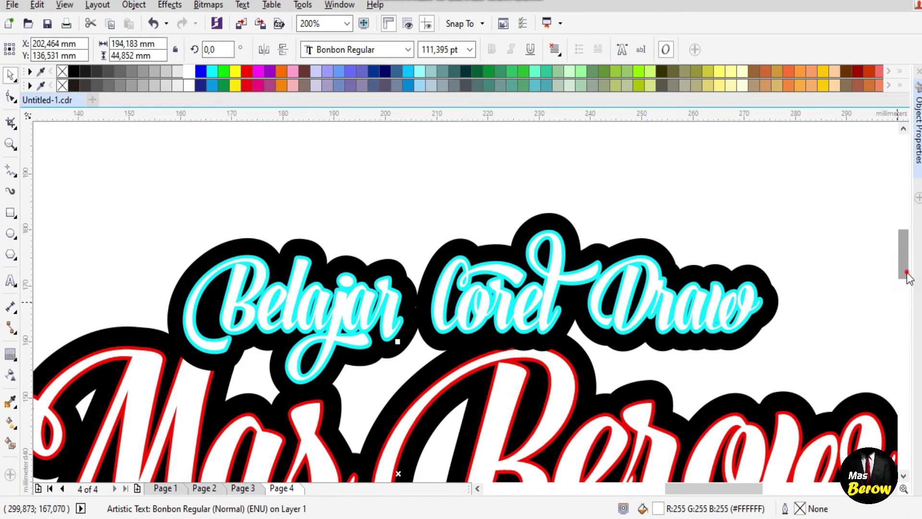
{"action": "left_click_drag", "start_coordinate": [905, 275], "coordinate": [908, 306]}
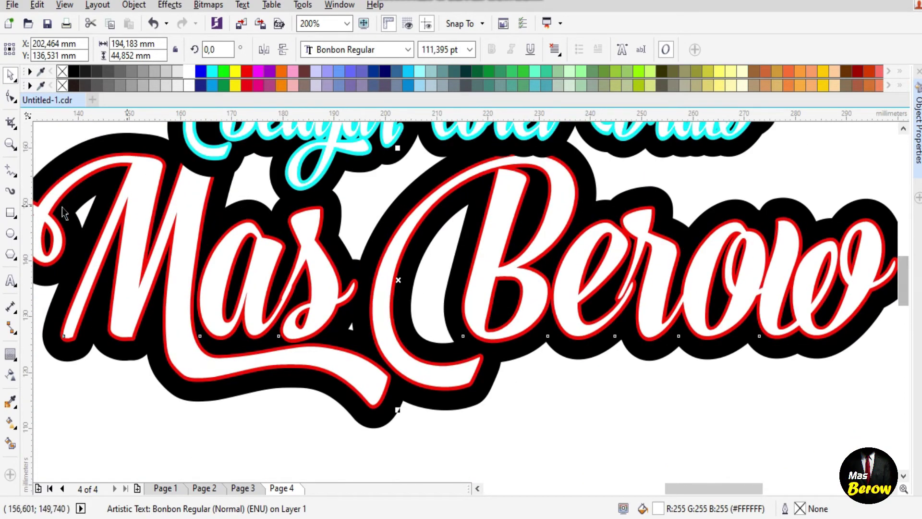
{"action": "left_click", "coordinate": [10, 354]}
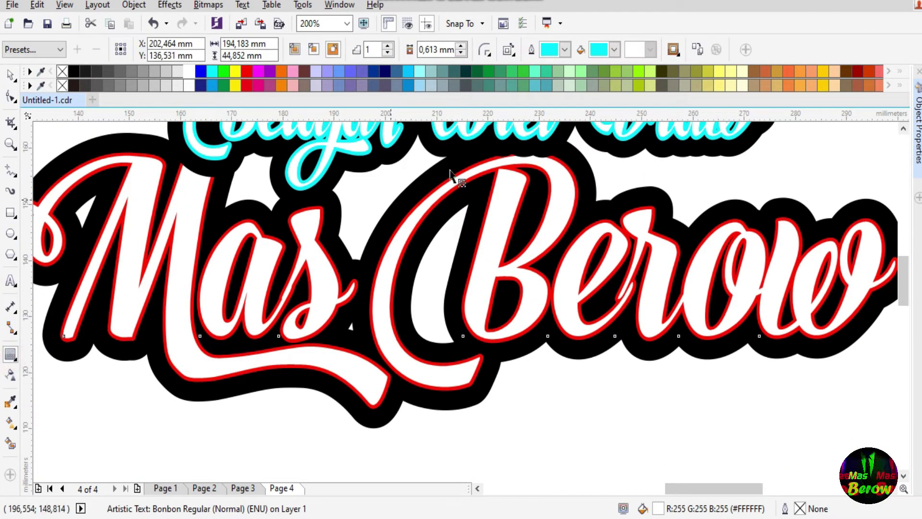
{"action": "left_click", "coordinate": [461, 46]}
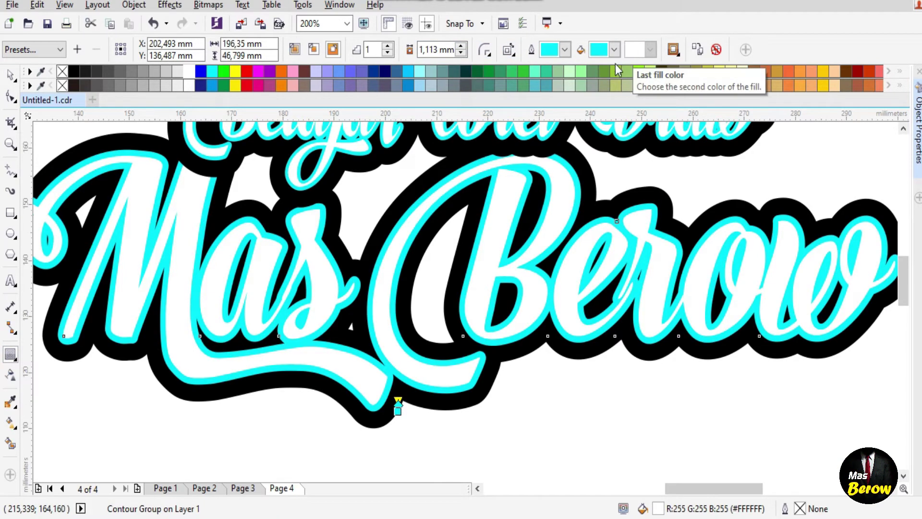
Break apart the cyan contour group of "Mas Berow" and deselect the resulting objects
{"action": "left_click", "coordinate": [10, 74]}
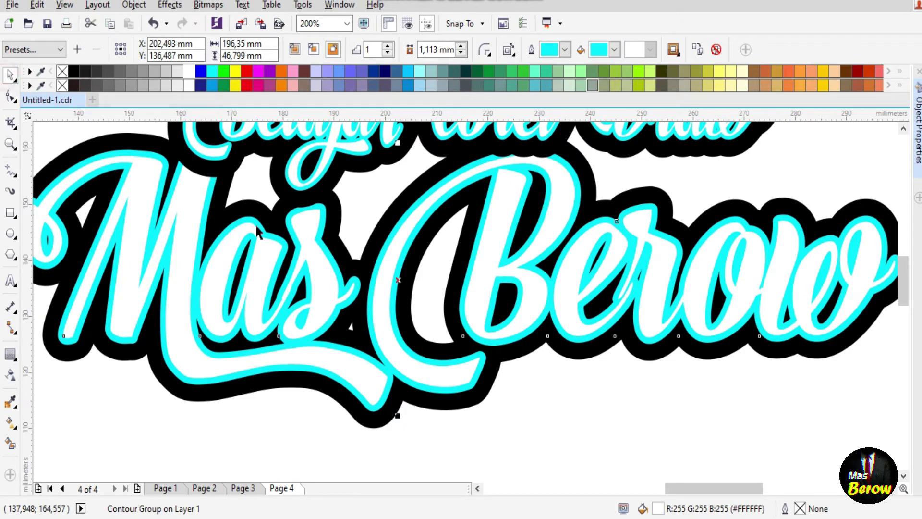
{"action": "left_click", "coordinate": [498, 397]}
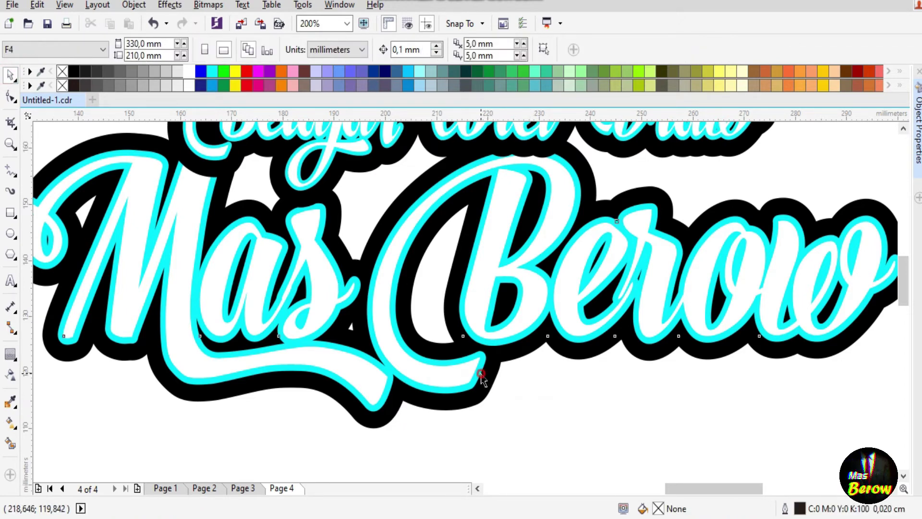
{"action": "left_click", "coordinate": [482, 377]}
{"action": "left_click", "coordinate": [495, 402]}
{"action": "left_click", "coordinate": [461, 365]}
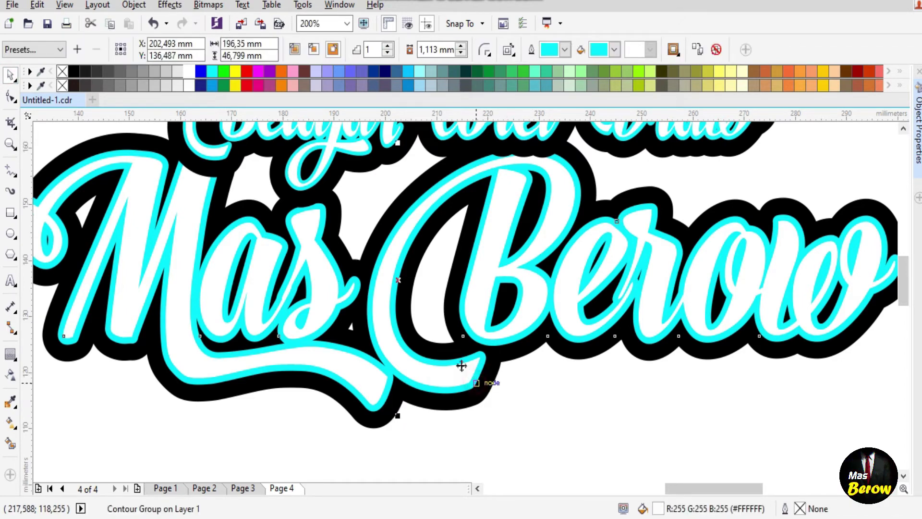
{"action": "left_click", "coordinate": [127, 9]}
{"action": "left_click", "coordinate": [175, 194]}
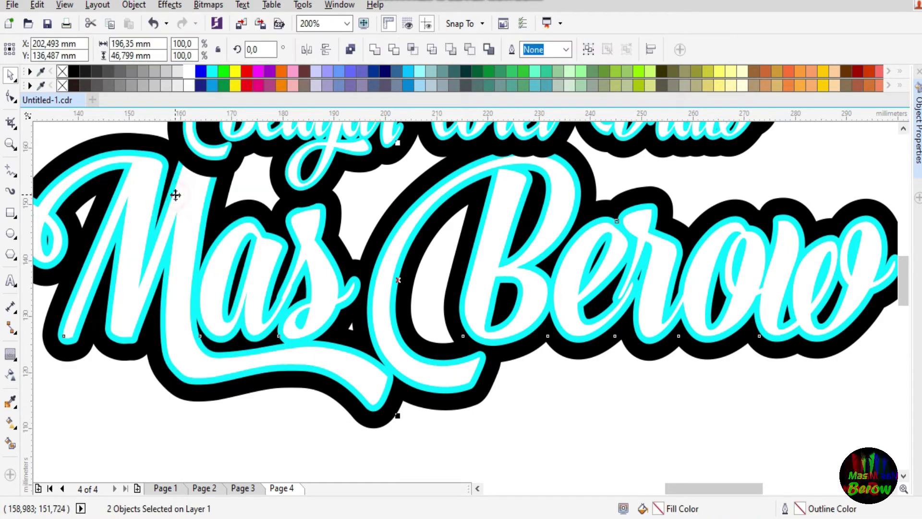
{"action": "left_click", "coordinate": [590, 406]}
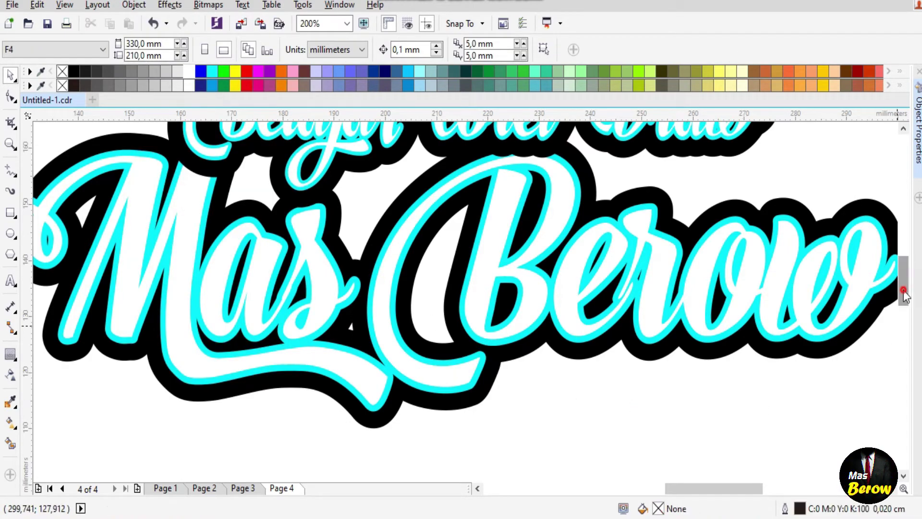
Move the white "Mas Berow" text off its cyan contour to check their separation and undo the move
{"action": "left_click_drag", "start_coordinate": [904, 293], "coordinate": [904, 277]}
{"action": "left_click_drag", "start_coordinate": [688, 381], "coordinate": [661, 374]}
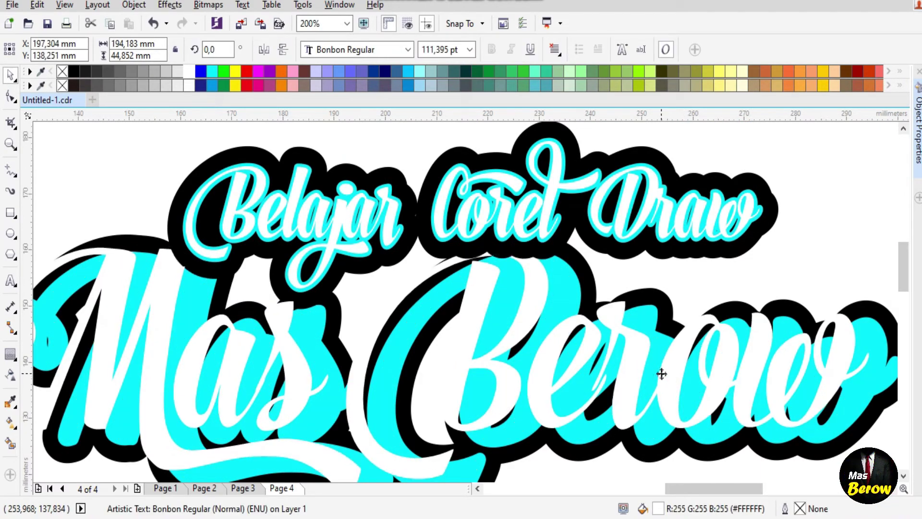
{"action": "left_click", "coordinate": [152, 23]}
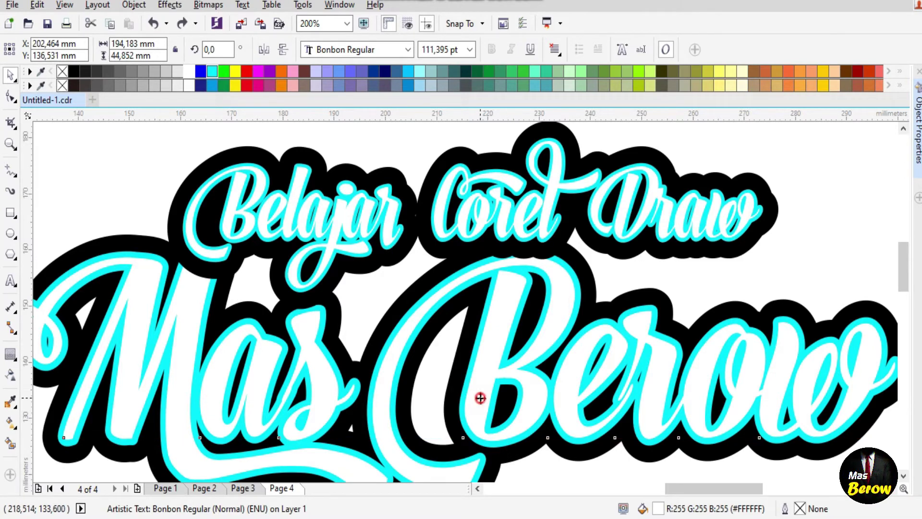
{"action": "left_click", "coordinate": [543, 472]}
Shift the cyan "Mas Berow" contour slightly down and to the left, to about X 201,55 mm and Y 133,79 mm
{"action": "left_click", "coordinate": [480, 399]}
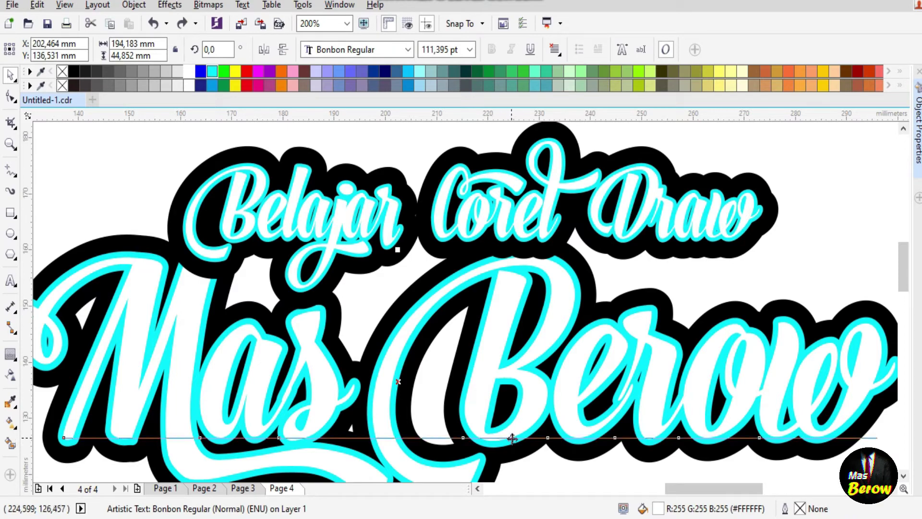
{"action": "key", "text": "ctrl+q"}
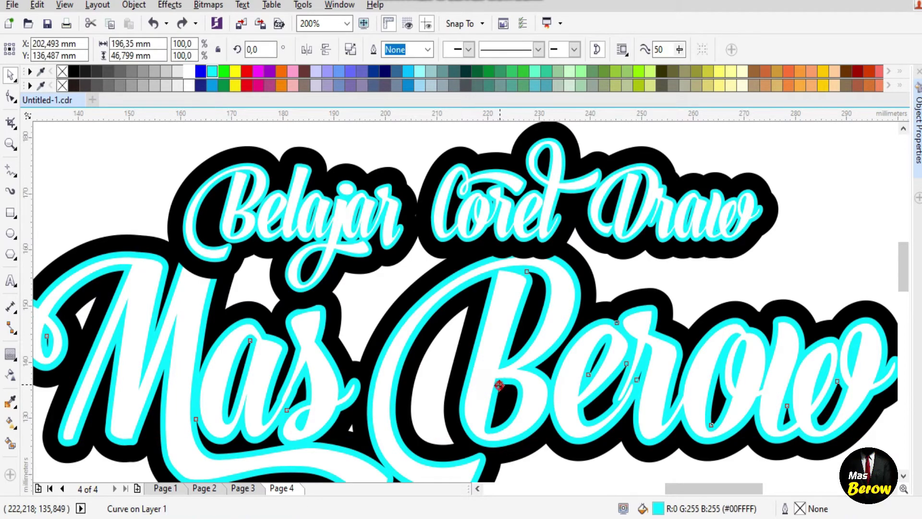
{"action": "left_click_drag", "start_coordinate": [500, 385], "coordinate": [498, 382]}
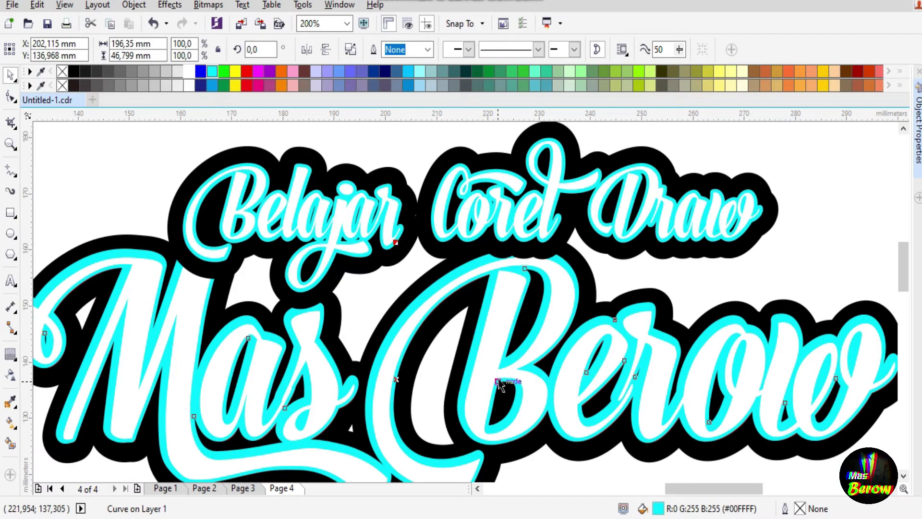
{"action": "left_click_drag", "start_coordinate": [498, 382], "coordinate": [490, 381]}
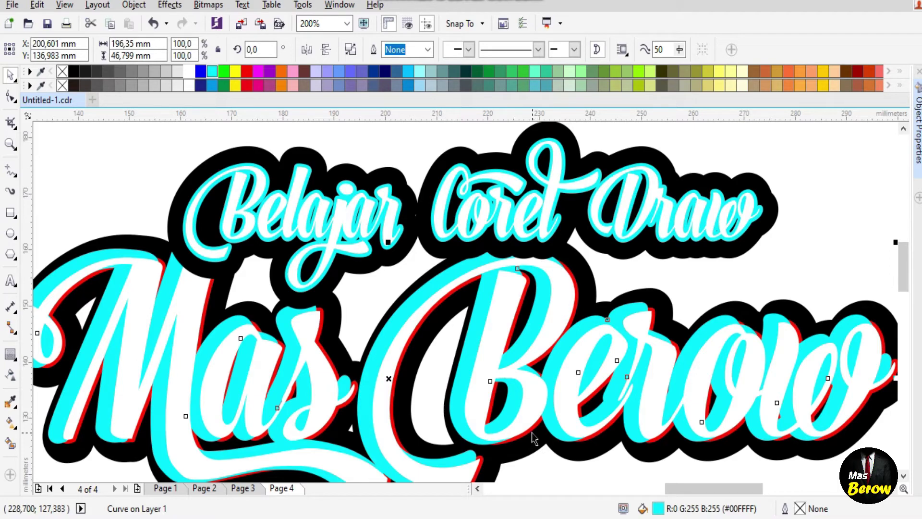
{"action": "left_click_drag", "start_coordinate": [532, 434], "coordinate": [534, 442]}
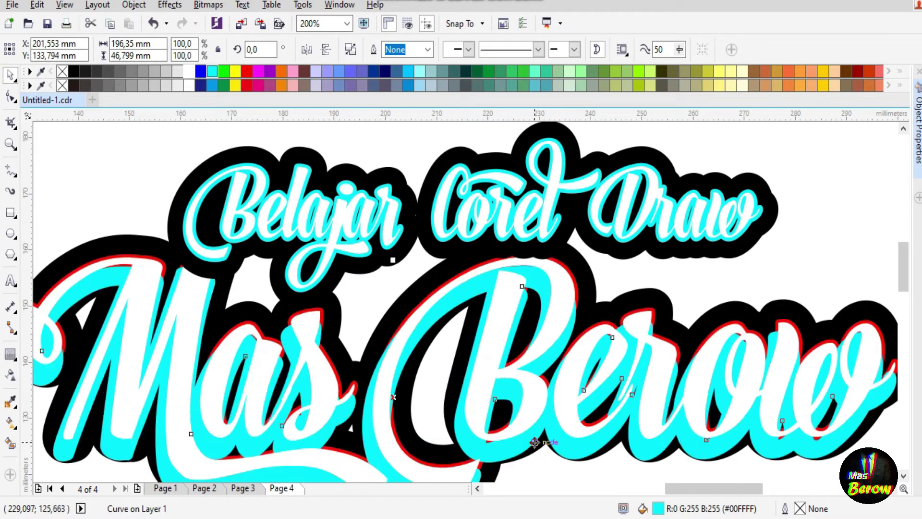
Move the red "Mas Berow" contour down and to the right, to about X 205,6 mm and Y 127,5 mm
{"action": "left_click", "coordinate": [616, 272]}
{"action": "left_click_drag", "start_coordinate": [579, 292], "coordinate": [590, 336]}
{"action": "scroll", "coordinate": [529, 356], "scroll_direction": "down", "scroll_amount": 3}
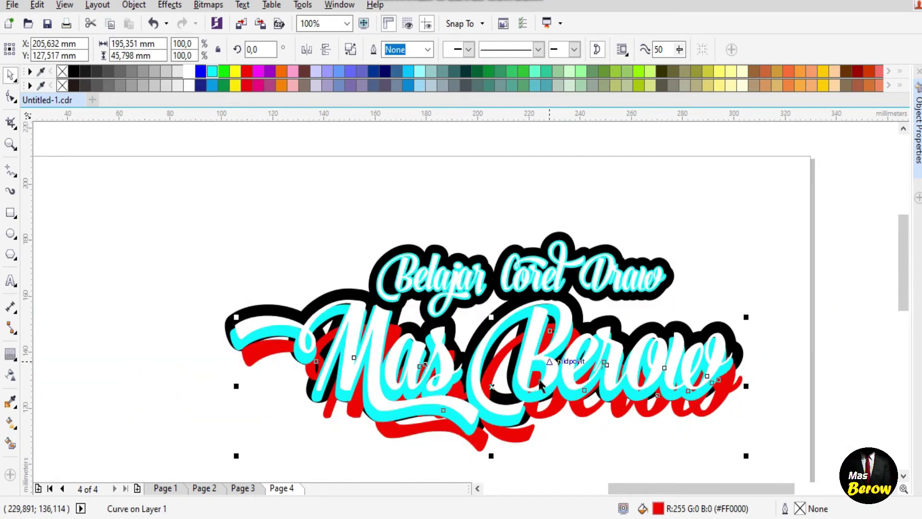
Move the white "Mas Berow" text down onto the middle of its shifted cyan contour, to about X 201,67 mm and Y 134,28 mm
{"action": "scroll", "coordinate": [522, 367], "scroll_direction": "up", "scroll_amount": 3}
{"action": "left_click", "coordinate": [522, 367]}
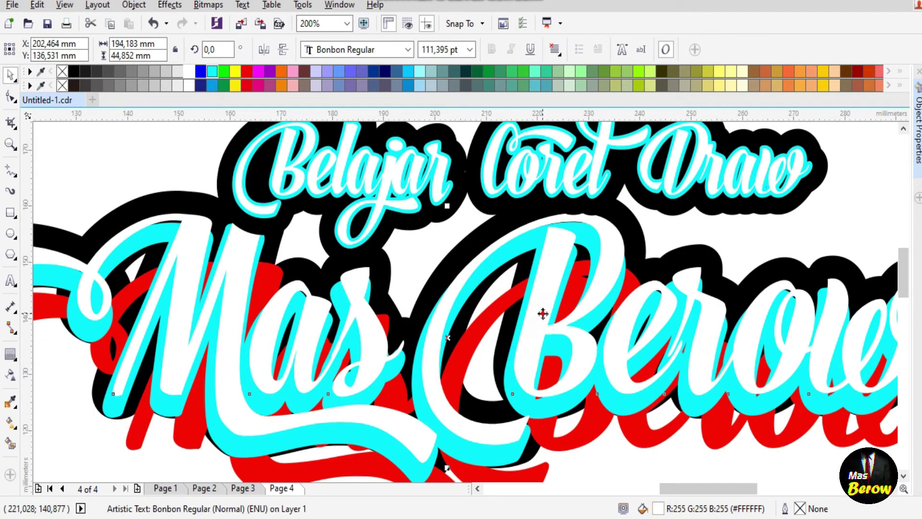
{"action": "left_click_drag", "start_coordinate": [541, 313], "coordinate": [539, 327]}
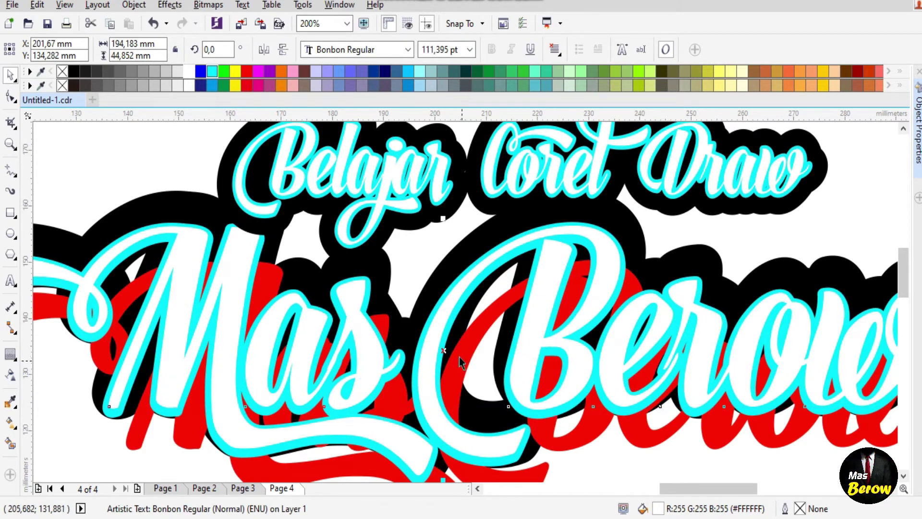
Move the cyan "Mas Berow" contour up behind the white text, to about X 201,63 mm and Y 136,61 mm
{"action": "left_click", "coordinate": [577, 458]}
{"action": "left_click", "coordinate": [560, 405]}
{"action": "key", "text": "ctrl+q"}
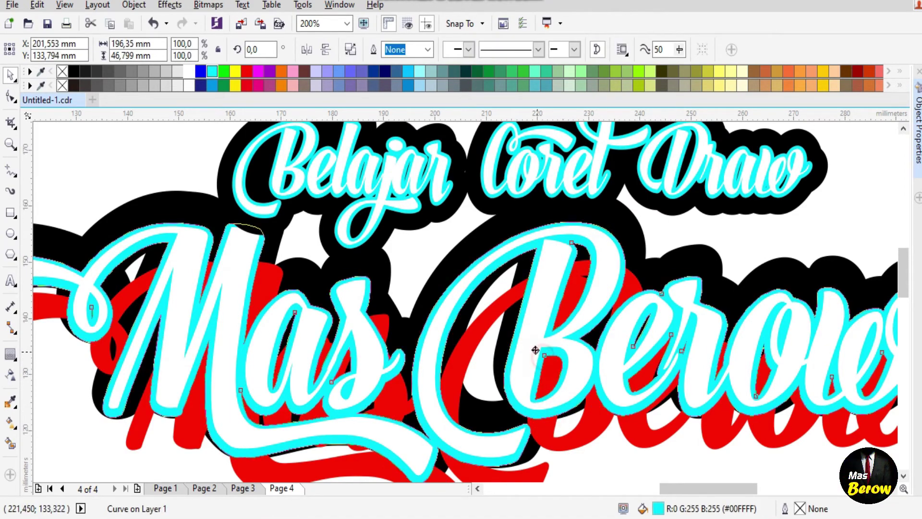
{"action": "left_click_drag", "start_coordinate": [536, 354], "coordinate": [545, 339]}
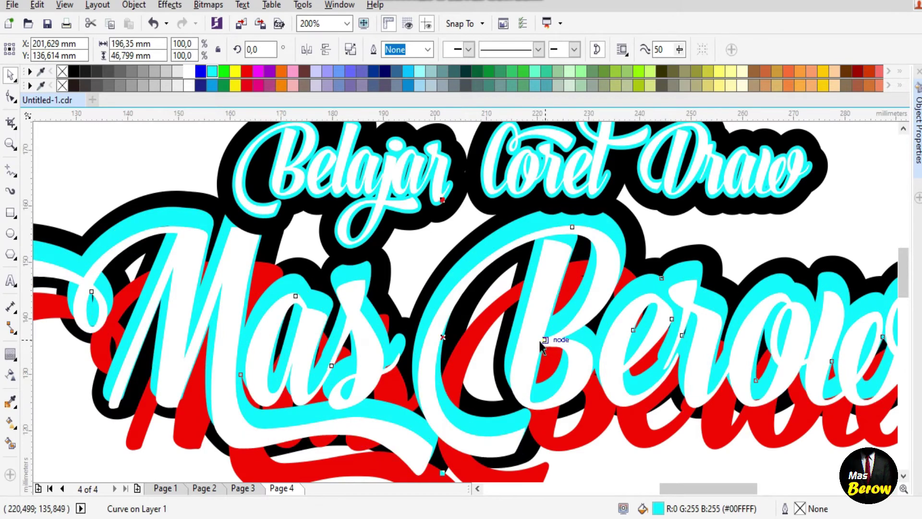
Recolour the red "Mas Berow" contour white and the white "Mas Berow" text black
{"action": "scroll", "coordinate": [540, 341], "scroll_direction": "down", "scroll_amount": 1}
{"action": "left_click", "coordinate": [552, 394]}
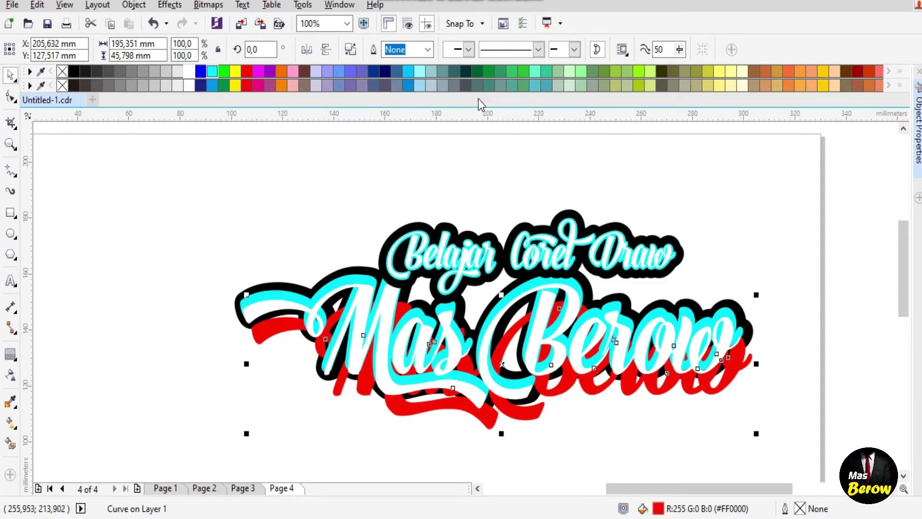
{"action": "left_click", "coordinate": [190, 73]}
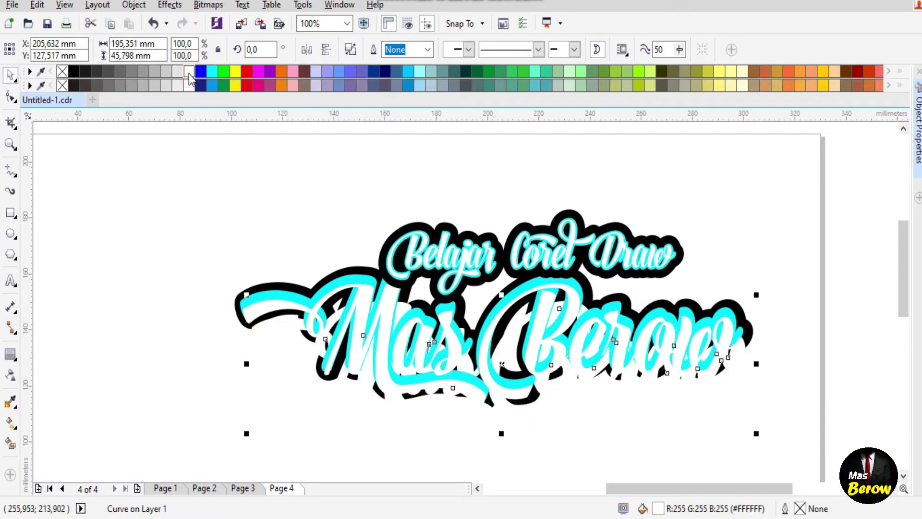
{"action": "left_click", "coordinate": [586, 470]}
{"action": "left_click", "coordinate": [536, 325]}
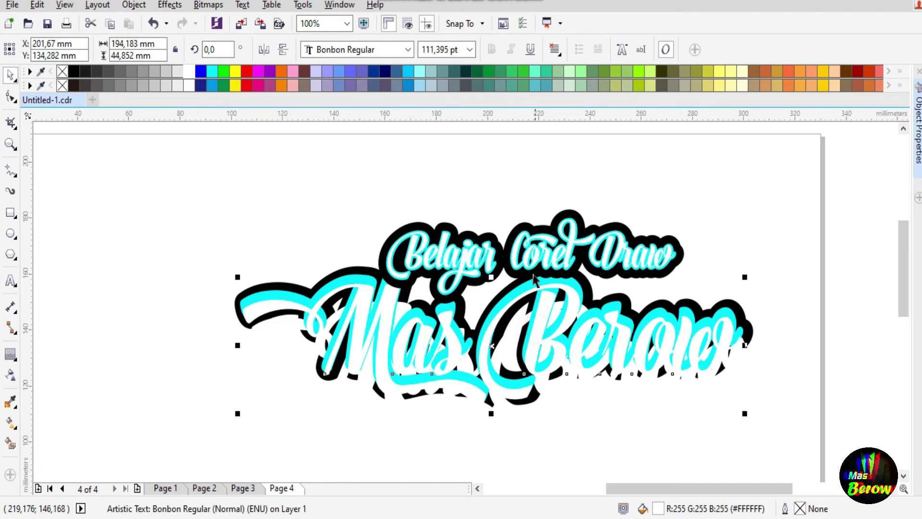
{"action": "left_click", "coordinate": [75, 75]}
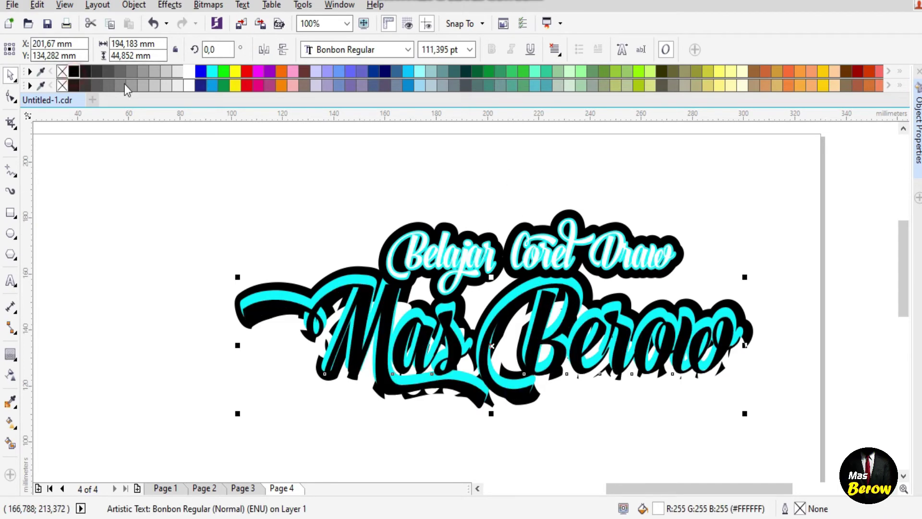
Move the black "Mas Berow" text up onto the middle of its cyan contour
{"action": "scroll", "coordinate": [577, 395], "scroll_direction": "up", "scroll_amount": 2}
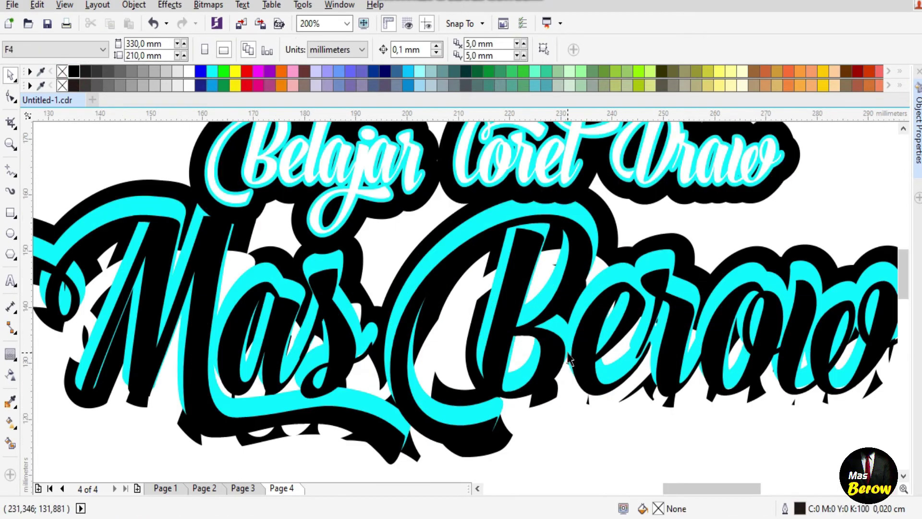
{"action": "left_click", "coordinate": [551, 349]}
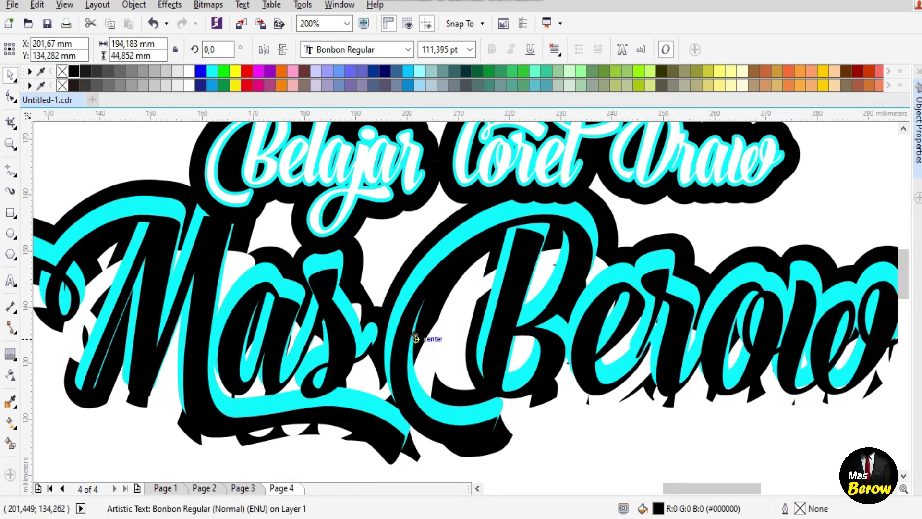
{"action": "left_click_drag", "start_coordinate": [415, 338], "coordinate": [413, 326]}
{"action": "left_click", "coordinate": [533, 460]}
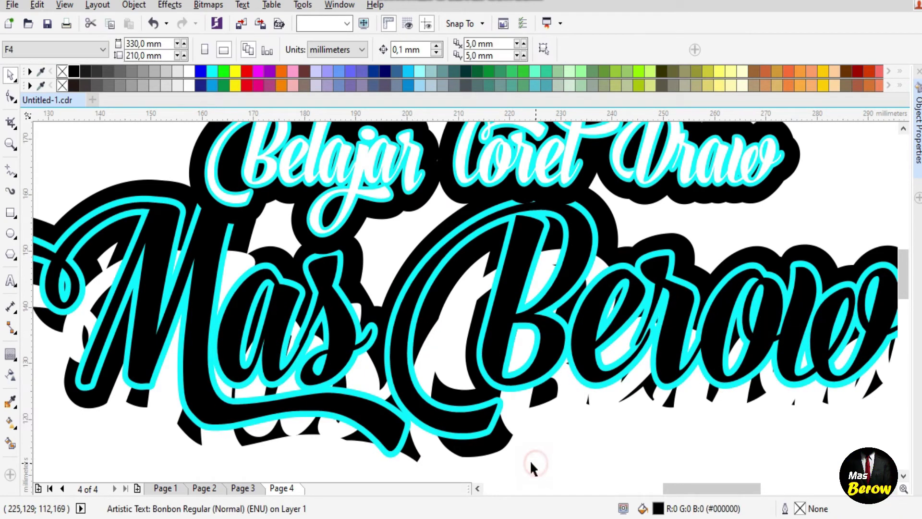
Move the white "Mas Berow" contour up behind the cyan one, offset slightly down and right, to about X 203,0 mm and Y 135,28 mm
{"action": "left_click", "coordinate": [436, 349]}
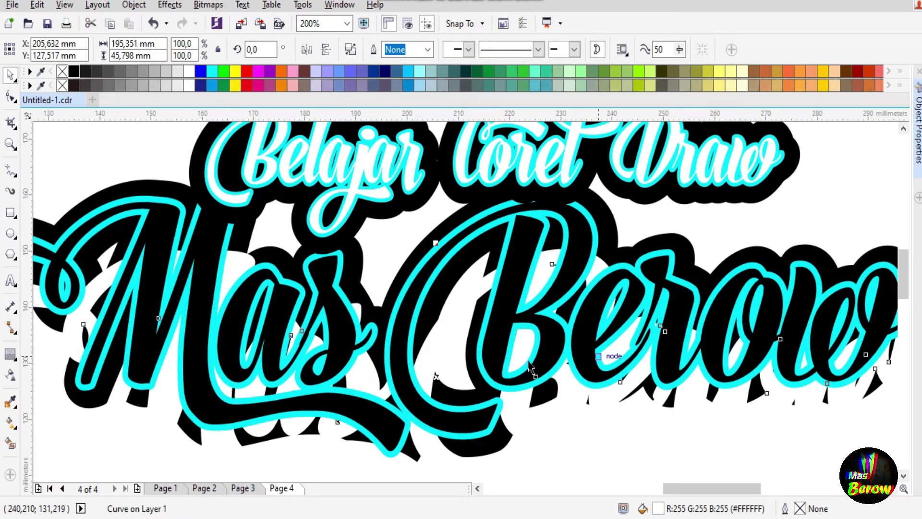
{"action": "left_click_drag", "start_coordinate": [437, 376], "coordinate": [426, 338]}
{"action": "key", "text": "Down"}
{"action": "key", "text": "Down"}
{"action": "key", "text": "Down"}
{"action": "key", "text": "Down"}
{"action": "key", "text": "Down"}
{"action": "key", "text": "Down"}
{"action": "key", "text": "Down"}
{"action": "key", "text": "Down"}
{"action": "key", "text": "Down"}
{"action": "key", "text": "Down"}
{"action": "key", "text": "Down"}
{"action": "key", "text": "Down"}
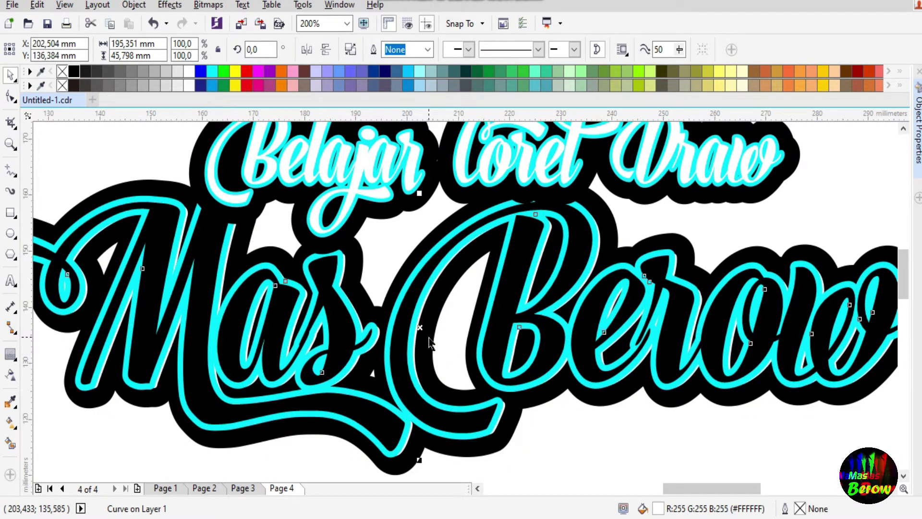
{"action": "key", "text": "Right"}
{"action": "key", "text": "Right"}
{"action": "key", "text": "Right"}
{"action": "key", "text": "Right"}
{"action": "key", "text": "Right"}
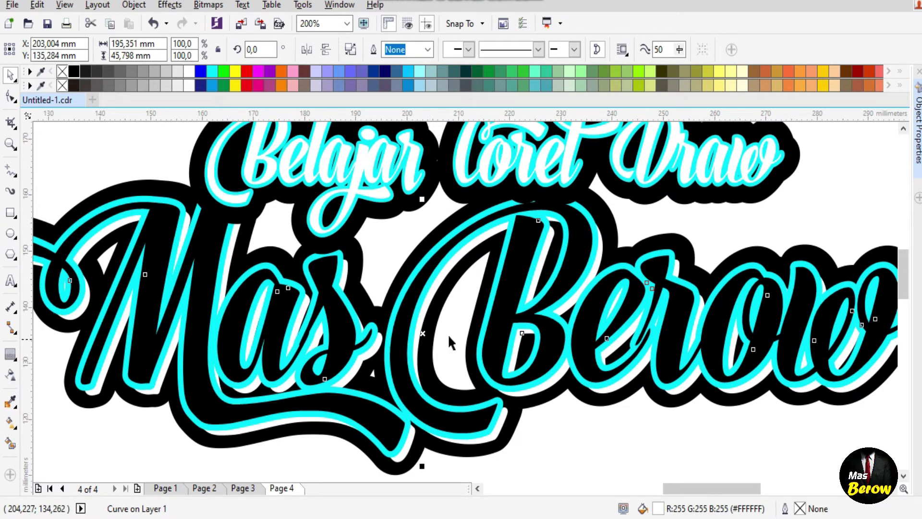
Try dark blue, yellow, black and white fills on the cyan "Mas Berow" contour, returning to cyan
{"action": "left_click", "coordinate": [552, 427]}
{"action": "left_click", "coordinate": [538, 382]}
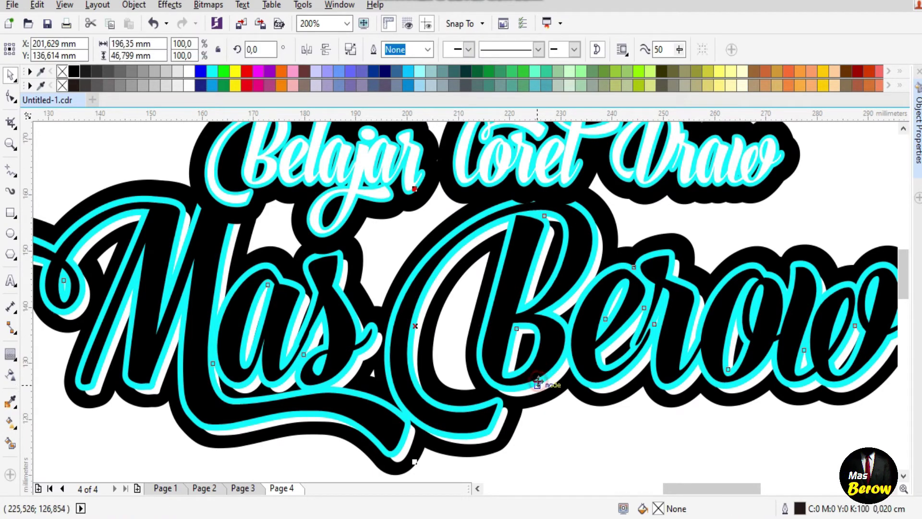
{"action": "left_click", "coordinate": [385, 72]}
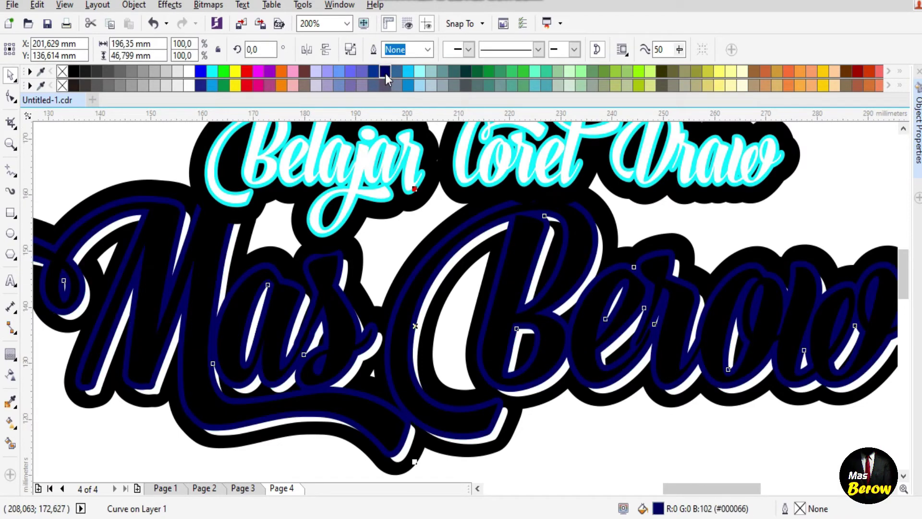
{"action": "left_click", "coordinate": [212, 72]}
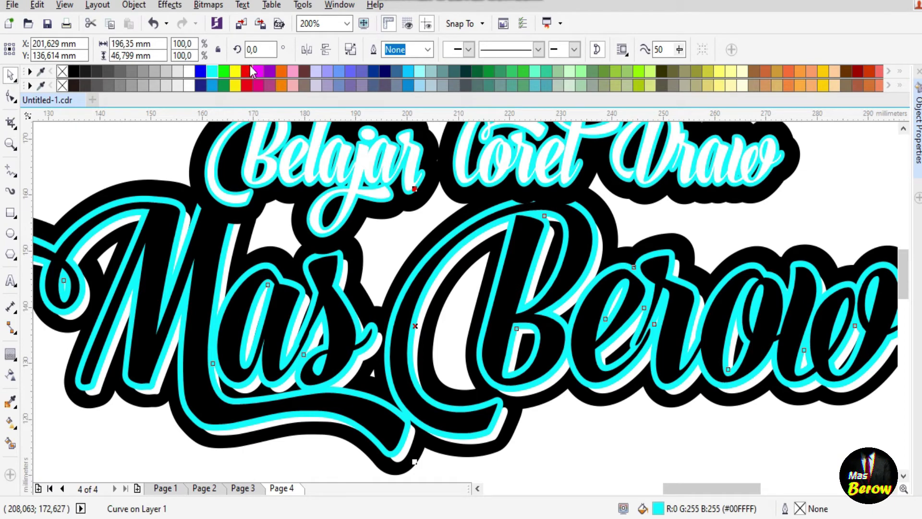
{"action": "left_click", "coordinate": [233, 73]}
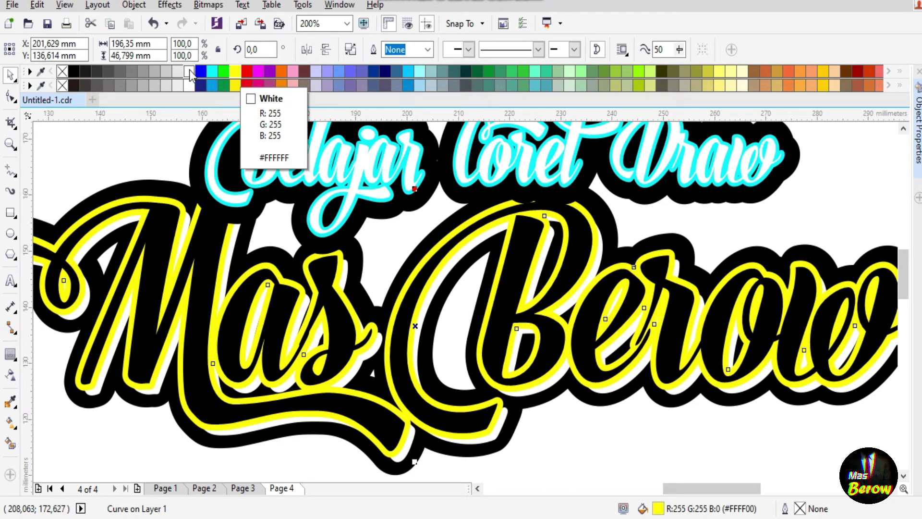
{"action": "left_click", "coordinate": [72, 70]}
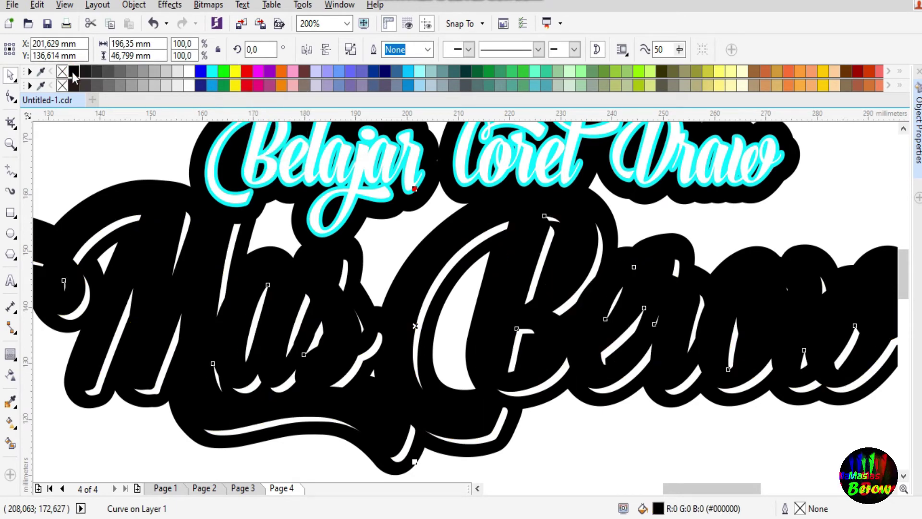
{"action": "left_click", "coordinate": [190, 72]}
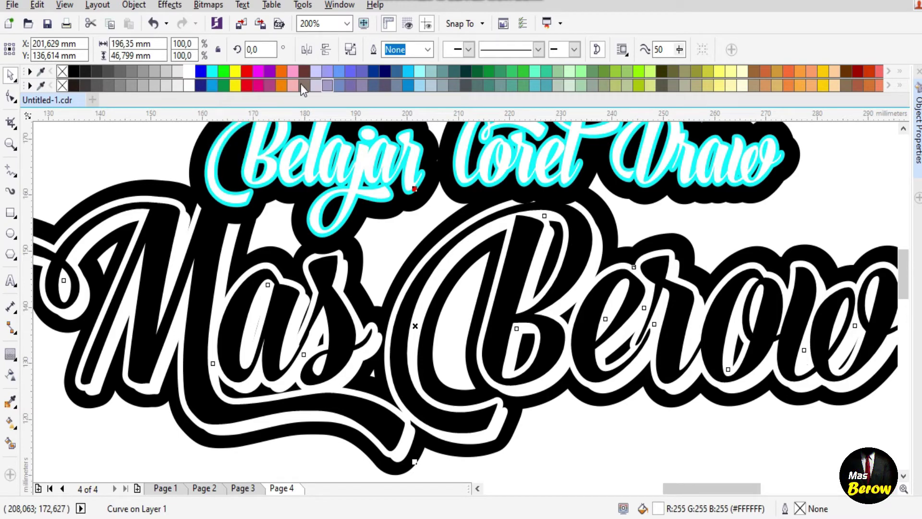
{"action": "right_click", "coordinate": [207, 75]}
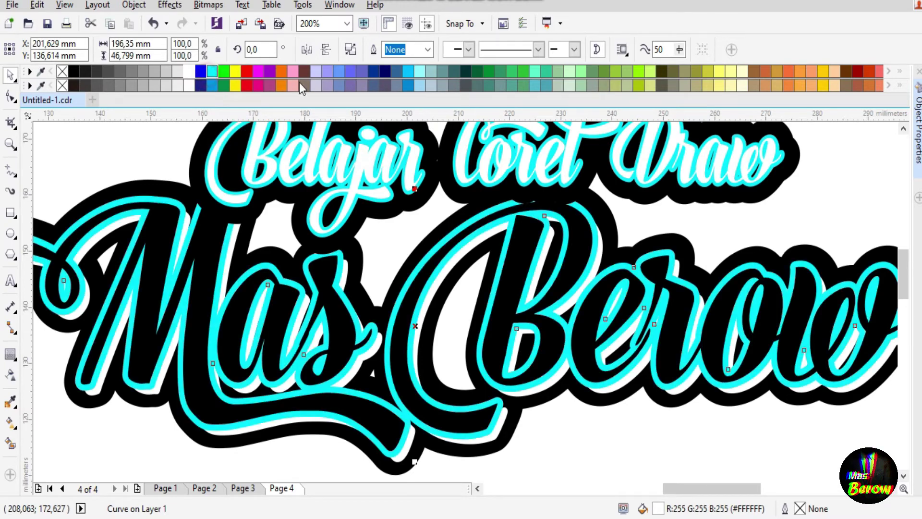
{"action": "left_click", "coordinate": [825, 171]}
{"action": "left_click", "coordinate": [767, 175]}
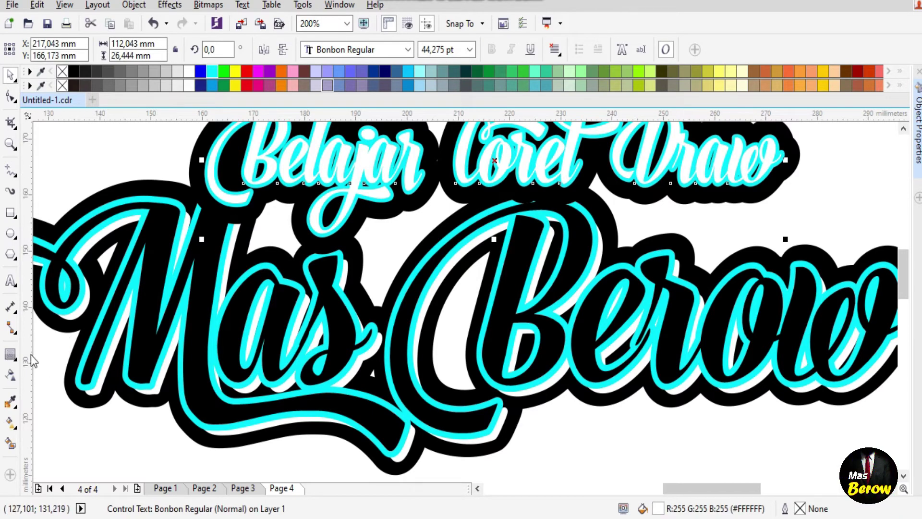
{"action": "left_click", "coordinate": [13, 354]}
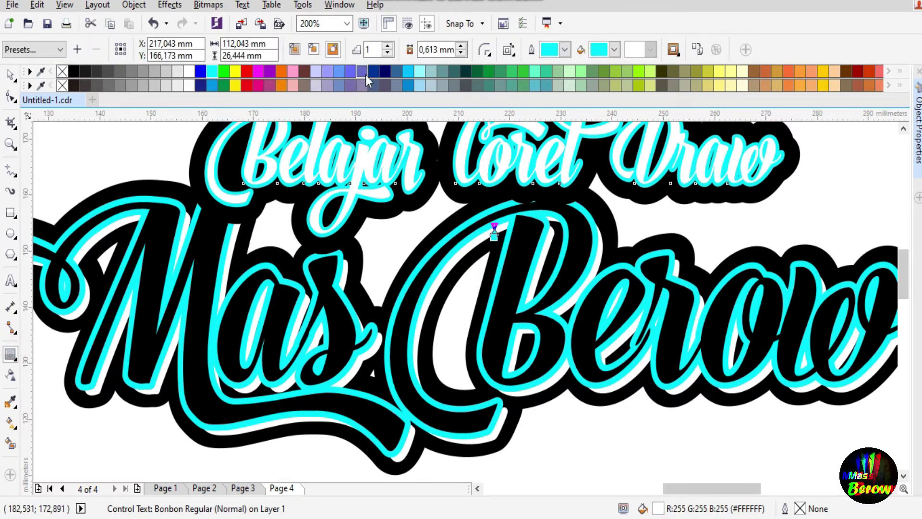
{"action": "left_click", "coordinate": [823, 172]}
{"action": "left_click", "coordinate": [11, 77]}
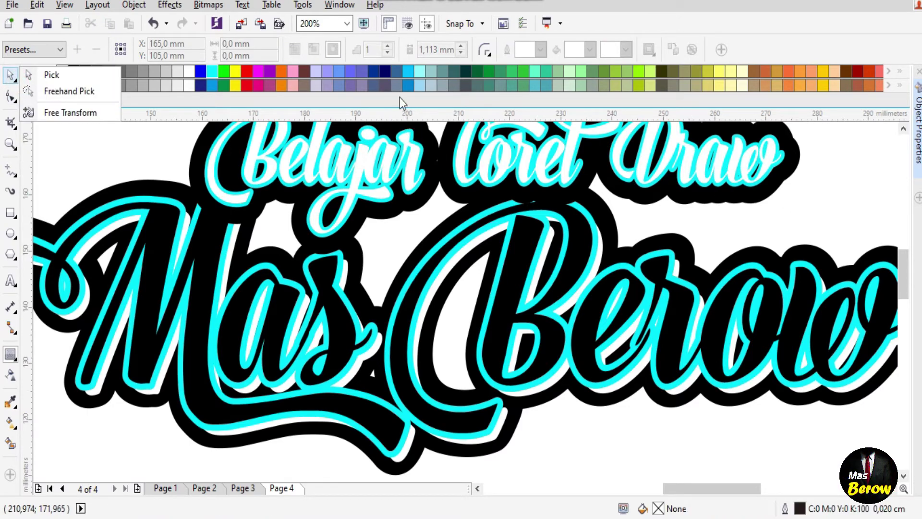
{"action": "left_click", "coordinate": [50, 75]}
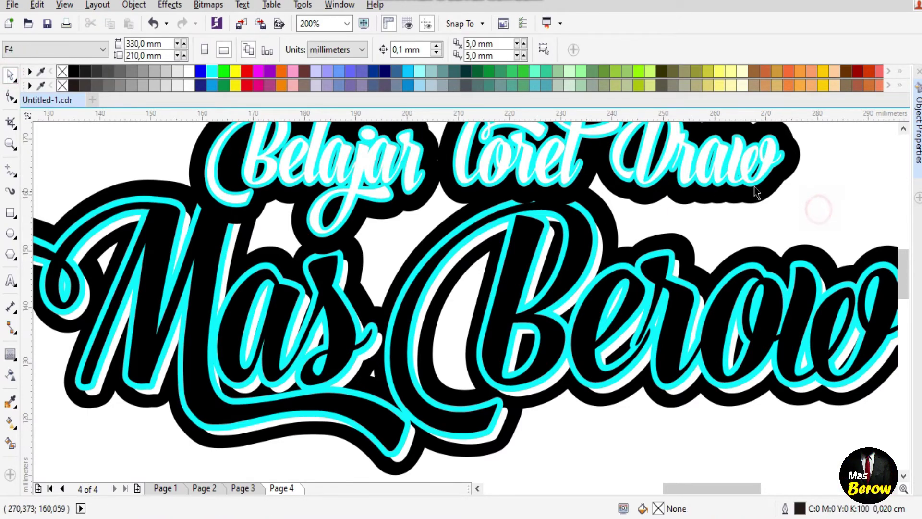
Move the white "Belajar Corel Draw" text with its cyan contour slightly down, to about X 217,73 mm and Y 163,93 mm
{"action": "left_click", "coordinate": [756, 161]}
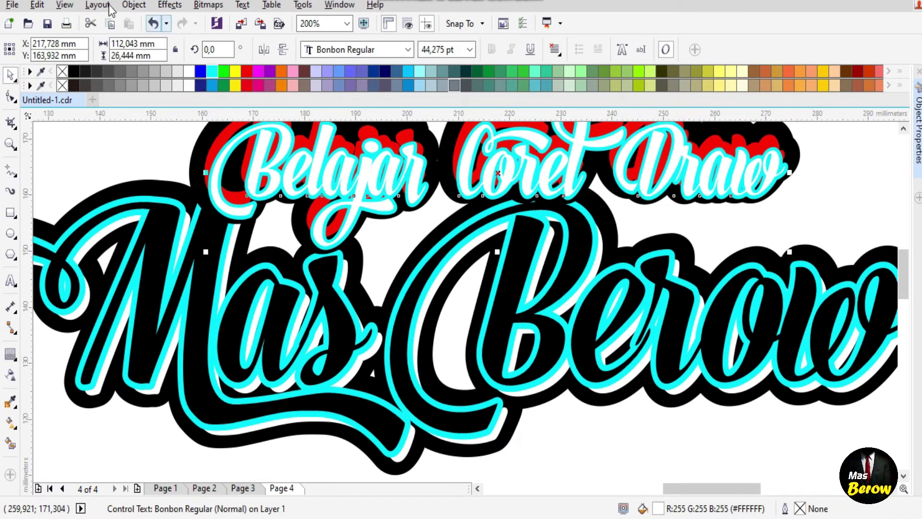
{"action": "left_click", "coordinate": [132, 5]}
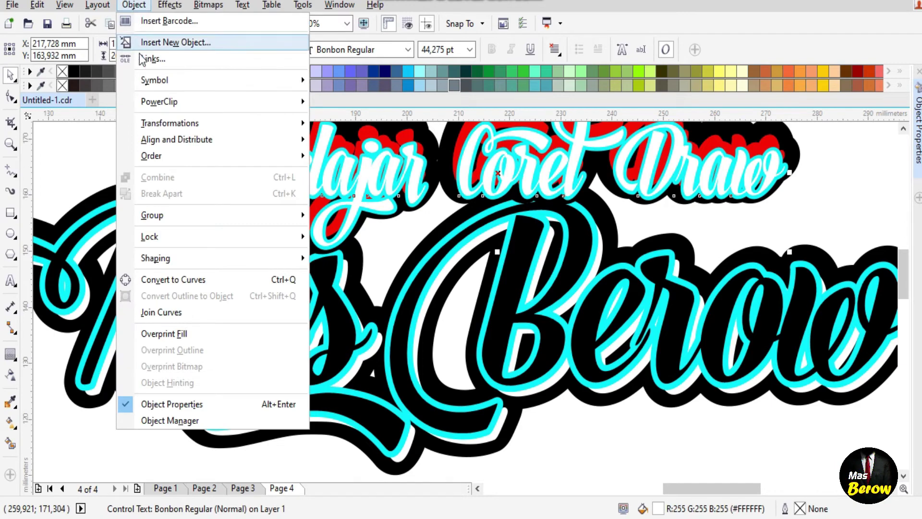
{"action": "left_click", "coordinate": [838, 168]}
Break the cyan contour group of "Belajar Corel Draw" apart from its white text
{"action": "scroll", "coordinate": [787, 178], "scroll_direction": "up", "scroll_amount": 1}
{"action": "left_click", "coordinate": [821, 187]}
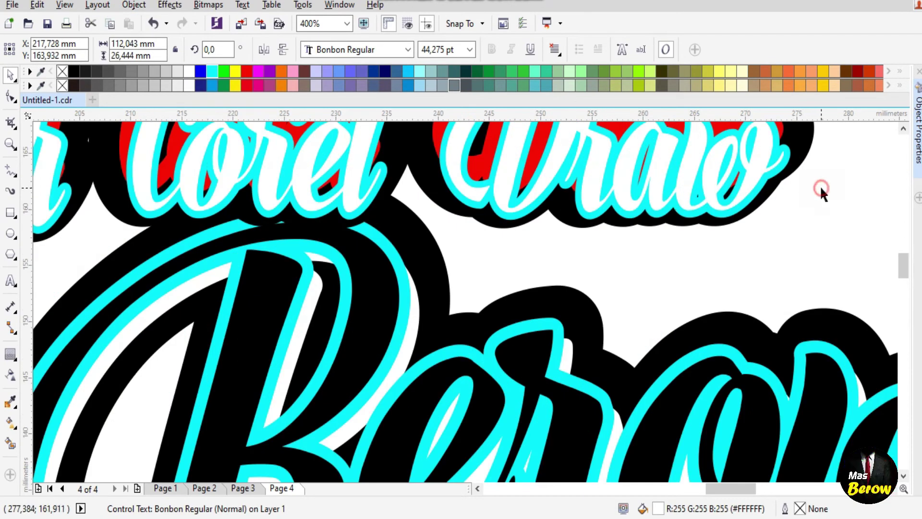
{"action": "left_click", "coordinate": [788, 167]}
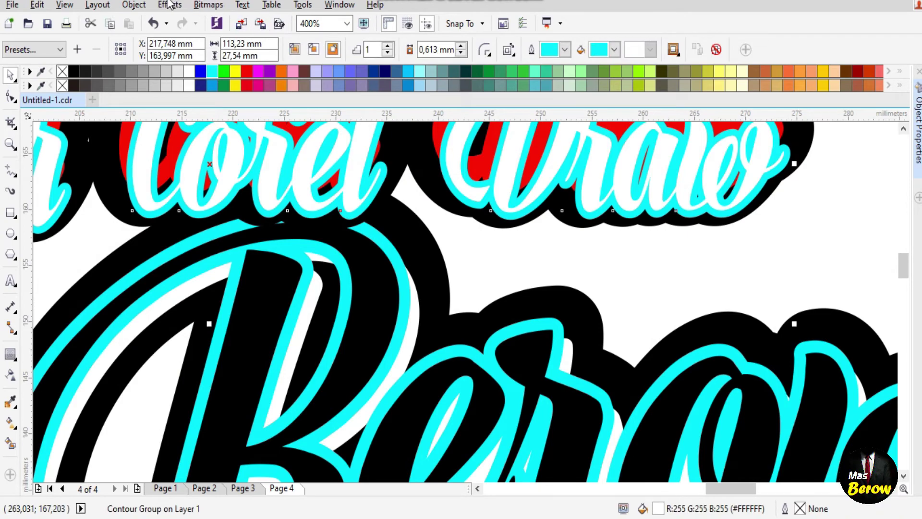
{"action": "left_click", "coordinate": [134, 5]}
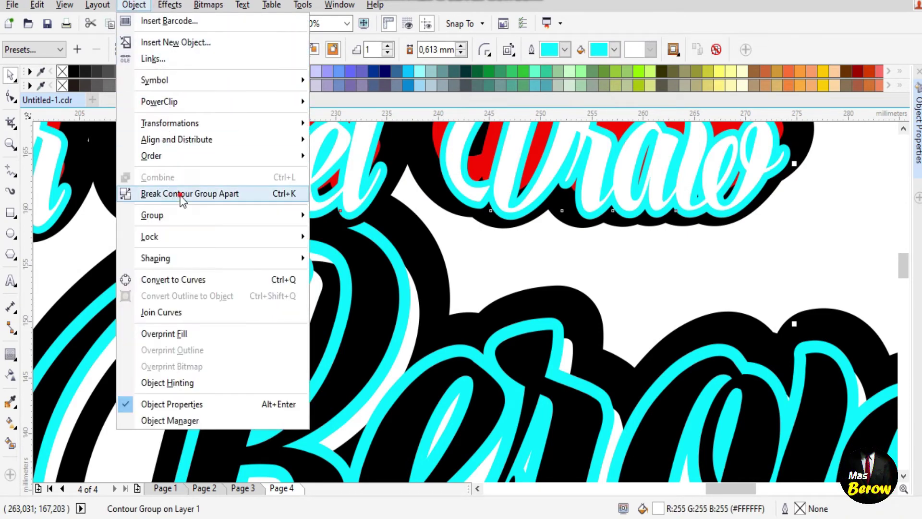
{"action": "left_click", "coordinate": [183, 193]}
{"action": "left_click", "coordinate": [839, 244]}
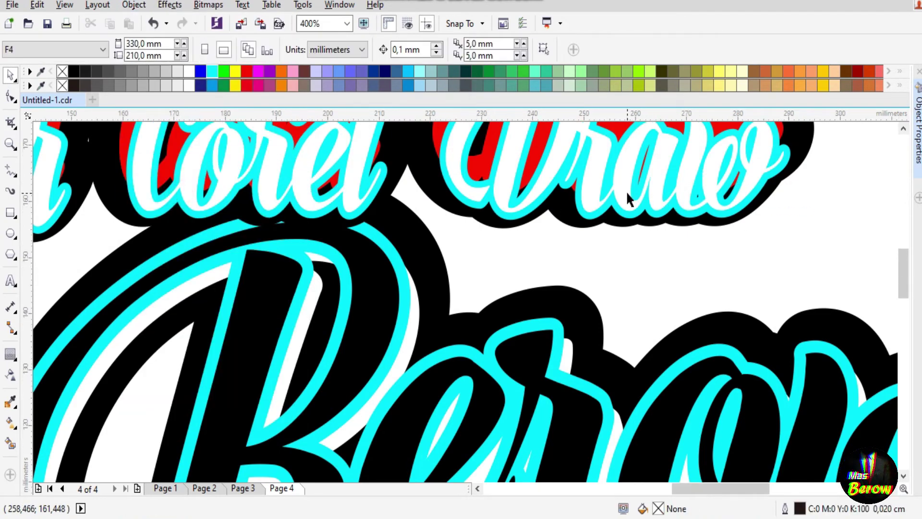
Move the red "Belajar Corel Draw" contour down and to the right, out from behind the white text
{"action": "scroll", "coordinate": [628, 199], "scroll_direction": "down", "scroll_amount": 2}
{"action": "mouse_move", "coordinate": [686, 158]}
{"action": "left_mouse_down"}
{"action": "mouse_move", "coordinate": [727, 177]}
{"action": "mouse_move", "coordinate": [713, 188]}
{"action": "left_mouse_up"}
{"action": "left_click", "coordinate": [818, 201]}
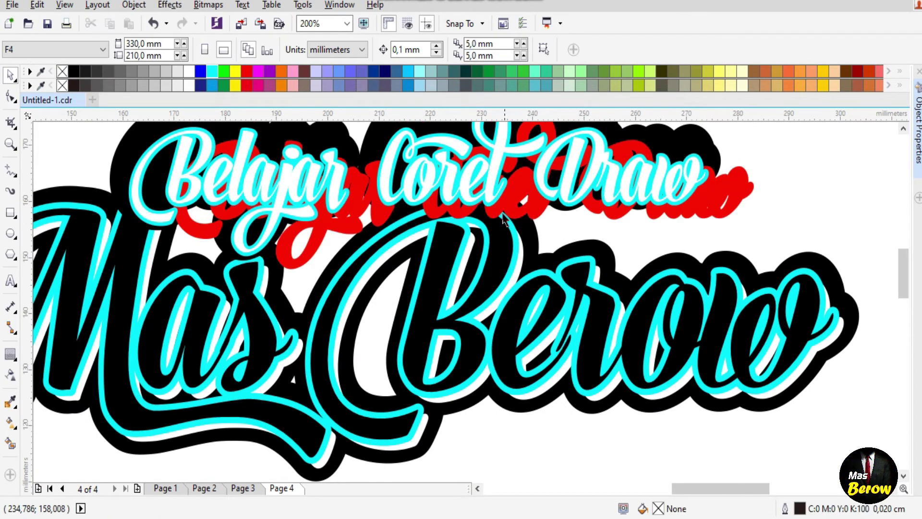
Move the cyan contour and the white "Belajar Corel Draw" text up together, centred at about X 217,35 mm and Y 166,66 mm
{"action": "left_click", "coordinate": [493, 181]}
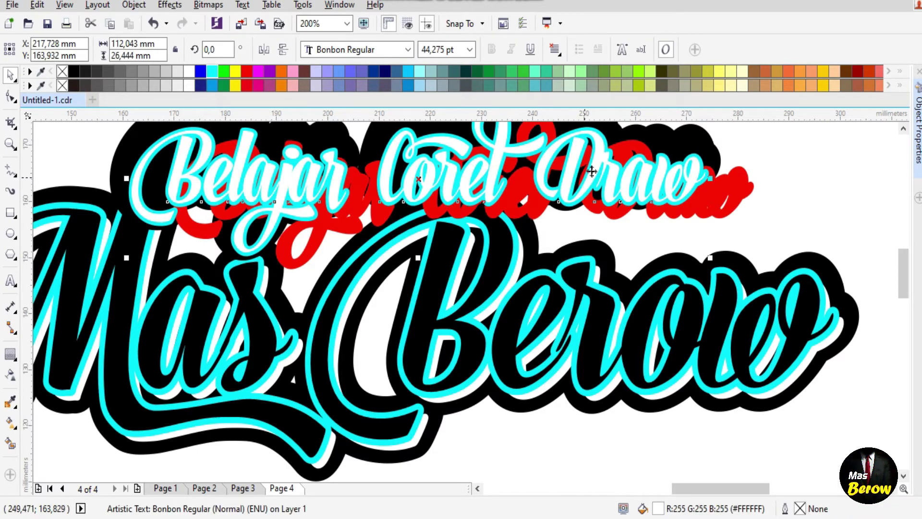
{"action": "left_click", "coordinate": [622, 176]}
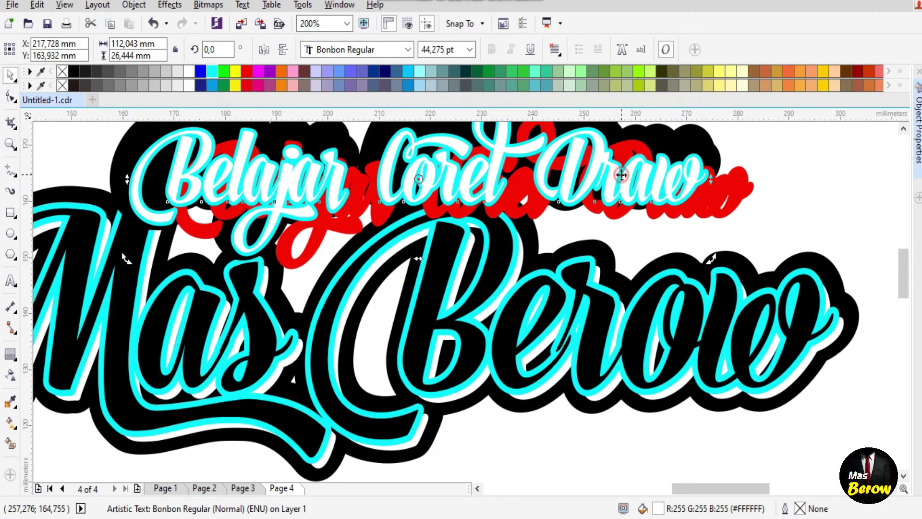
{"action": "left_click", "coordinate": [843, 215]}
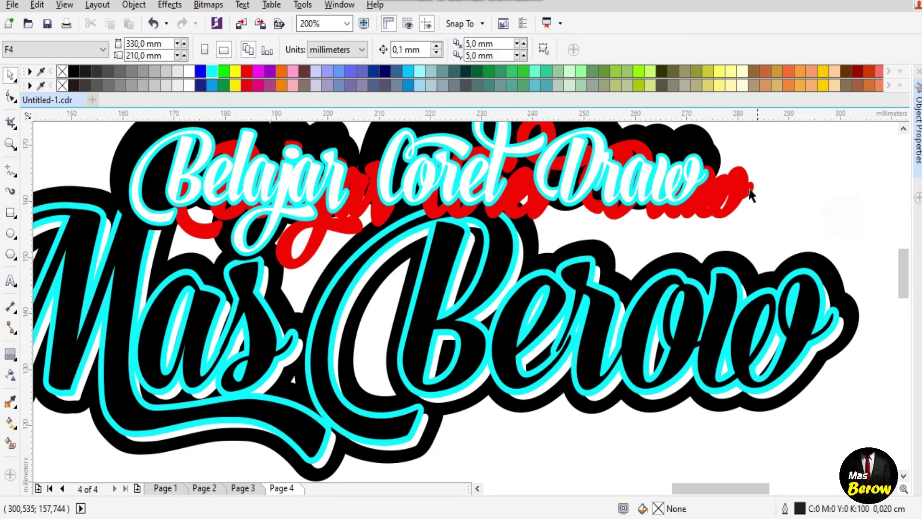
{"action": "left_click", "coordinate": [690, 174]}
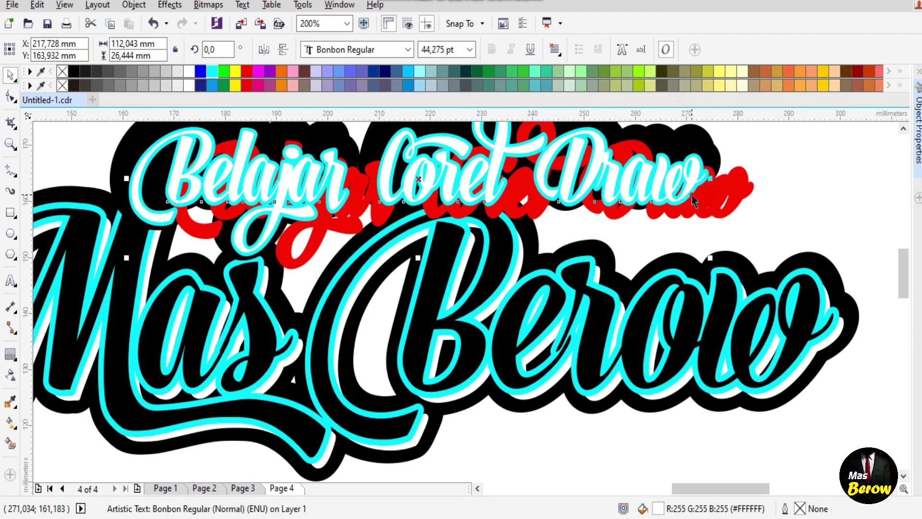
{"action": "key", "text": "ctrl+q"}
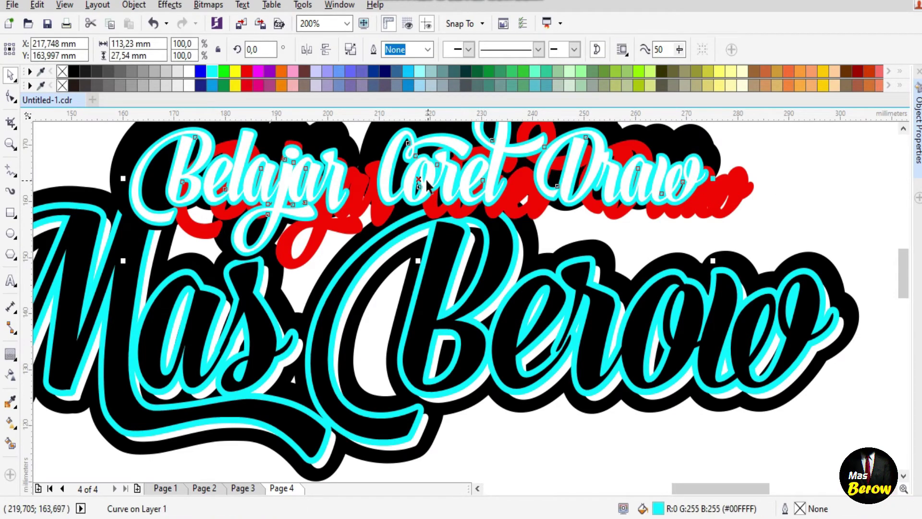
{"action": "left_click_drag", "start_coordinate": [419, 180], "coordinate": [414, 166]}
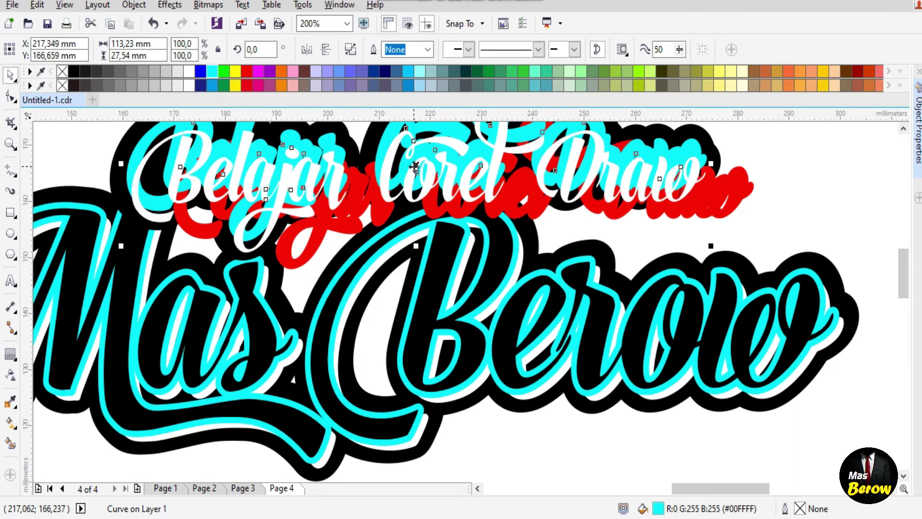
{"action": "left_click", "coordinate": [451, 175]}
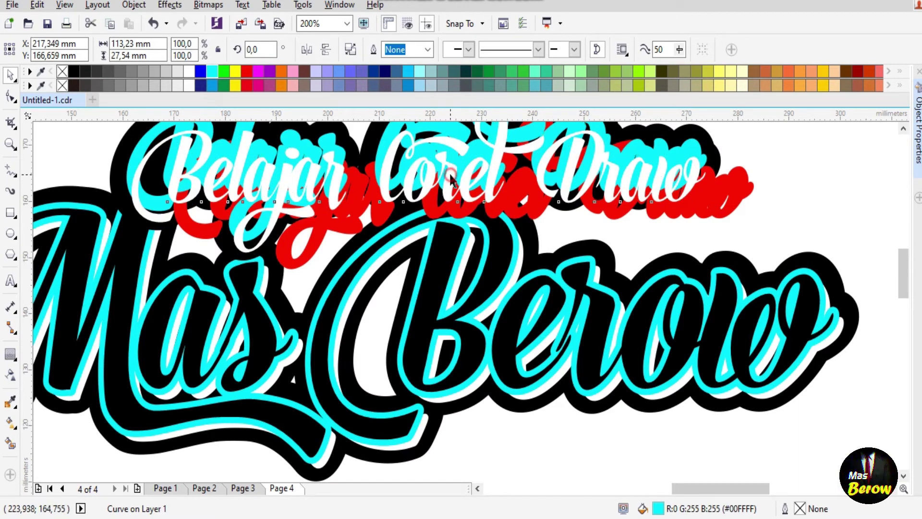
{"action": "left_click_drag", "start_coordinate": [419, 179], "coordinate": [416, 165]}
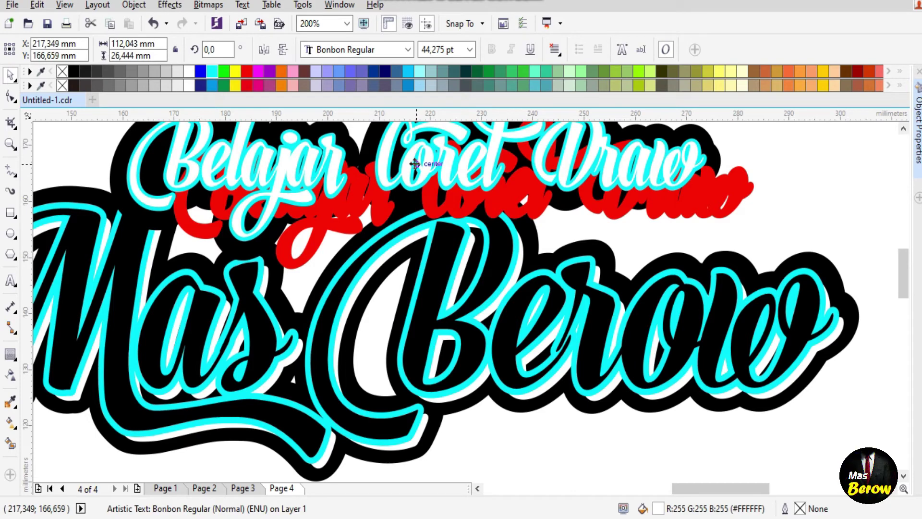
{"action": "scroll", "coordinate": [415, 164], "scroll_direction": "down", "scroll_amount": 2}
{"action": "scroll", "coordinate": [428, 124], "scroll_direction": "up", "scroll_amount": 2}
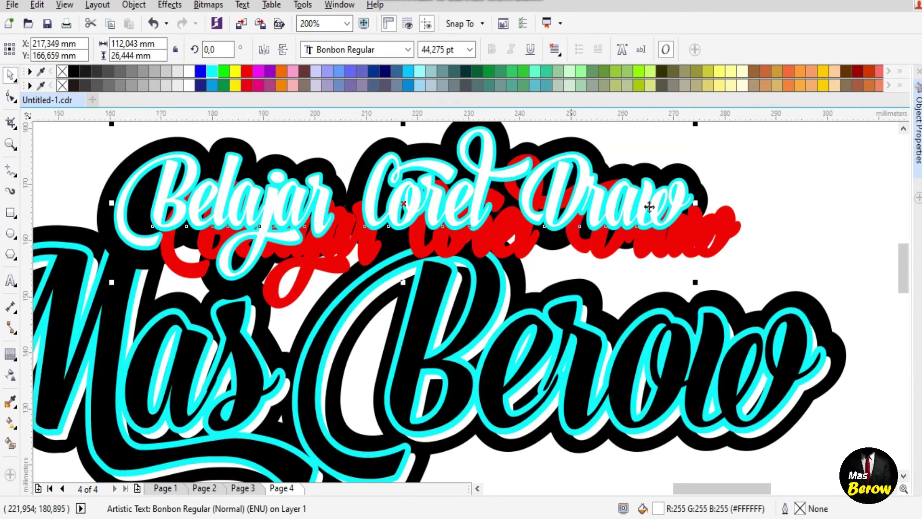
Move the red contour back behind "Belajar Corel Draw" and nudge it left to about X 218,01 mm, Y 165,91 mm
{"action": "left_click", "coordinate": [695, 230]}
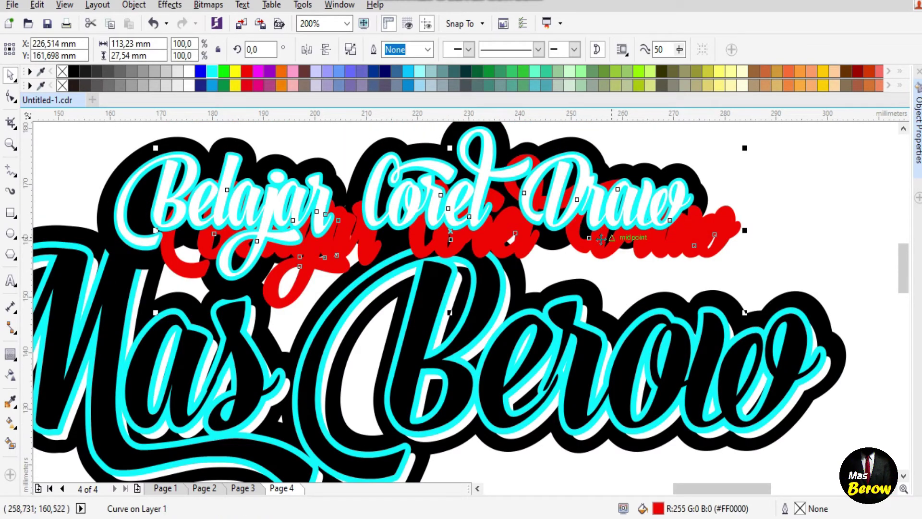
{"action": "left_click_drag", "start_coordinate": [470, 232], "coordinate": [414, 208]}
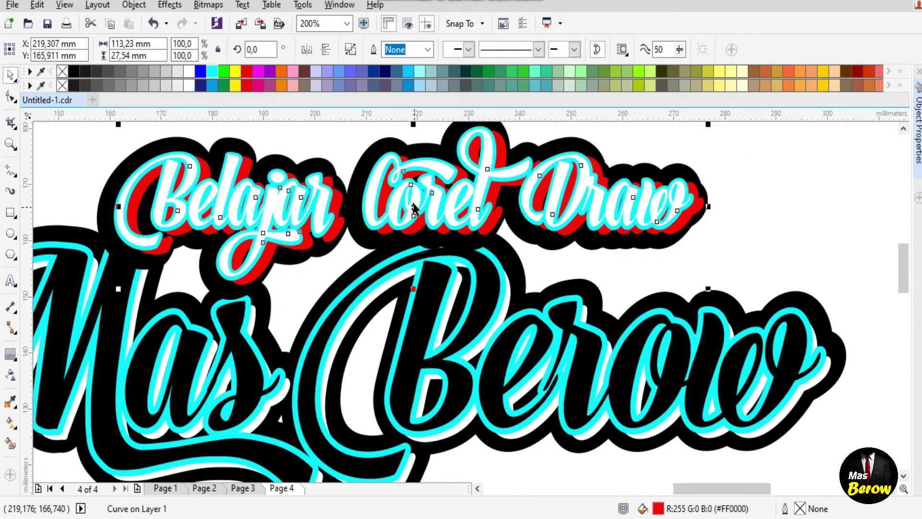
{"action": "key", "text": "Left"}
{"action": "key", "text": "Left"}
{"action": "key", "text": "Left"}
{"action": "key", "text": "Left"}
{"action": "key", "text": "Left"}
{"action": "key", "text": "Left"}
{"action": "key", "text": "Left"}
{"action": "key", "text": "Left"}
{"action": "key", "text": "Left"}
{"action": "key", "text": "Left"}
{"action": "key", "text": "Left"}
{"action": "key", "text": "Left"}
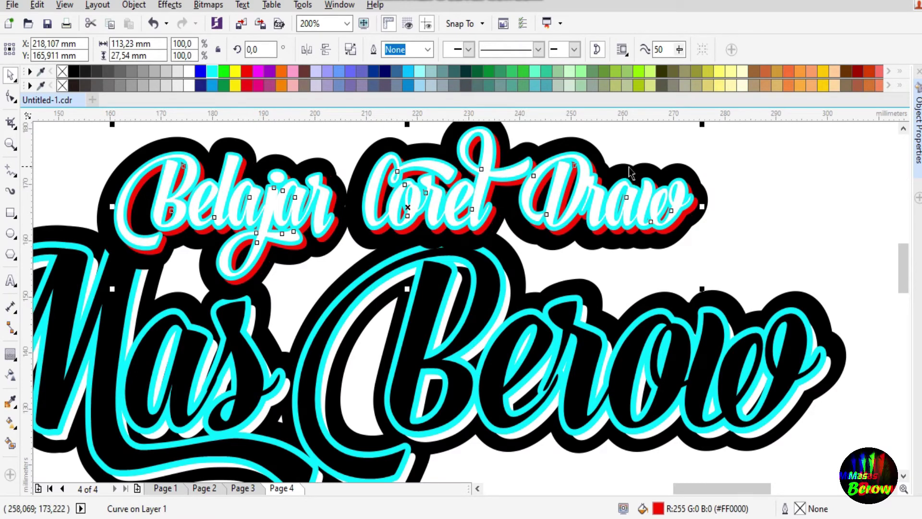
{"action": "key", "text": "Left"}
{"action": "left_click", "coordinate": [760, 191]}
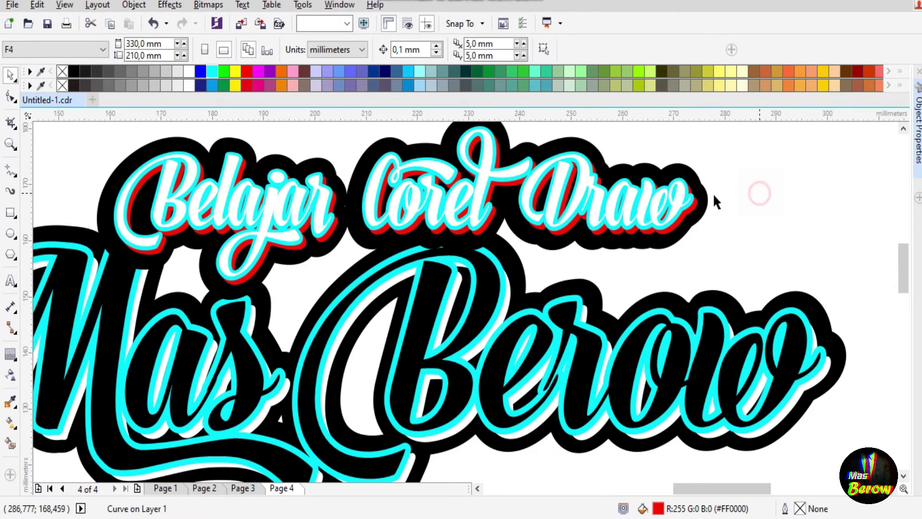
Try a black fill on the cyan contour of "Belajar Corel Draw" and settle on white
{"action": "left_click", "coordinate": [689, 207]}
{"action": "scroll", "coordinate": [687, 213], "scroll_direction": "up", "scroll_amount": 2}
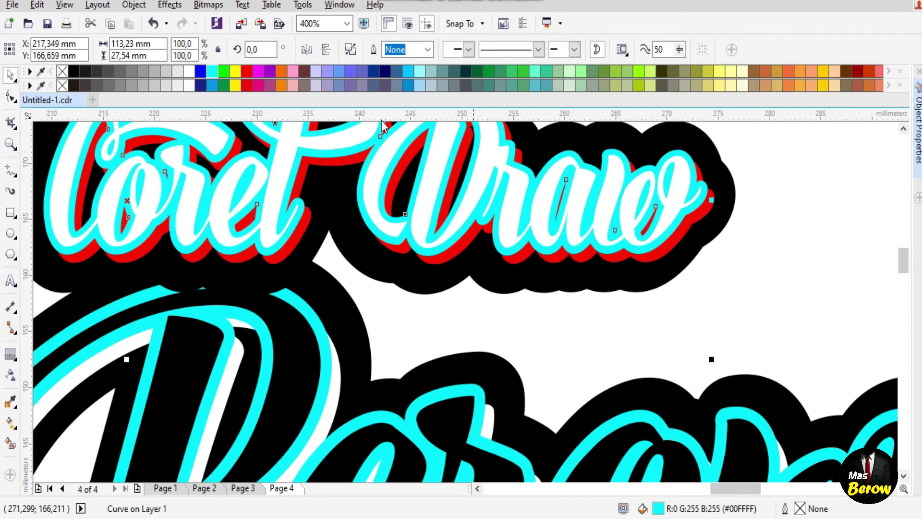
{"action": "left_click", "coordinate": [73, 73]}
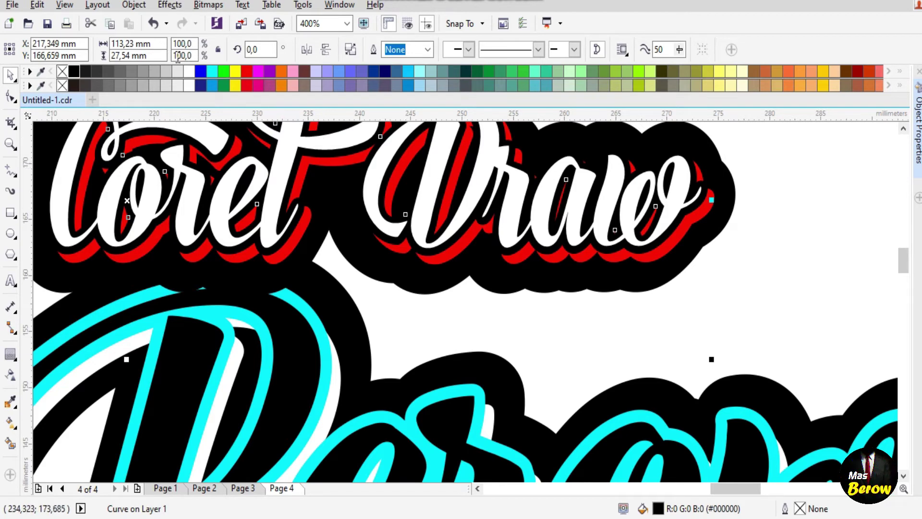
{"action": "right_click", "coordinate": [190, 73]}
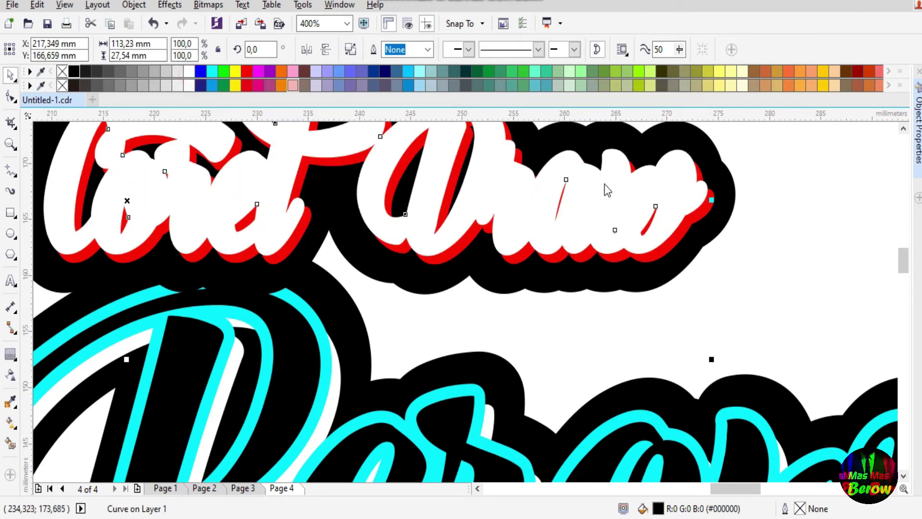
{"action": "left_click", "coordinate": [771, 243]}
Fill the "Belajar Corel Draw" text with black
{"action": "left_click", "coordinate": [632, 215]}
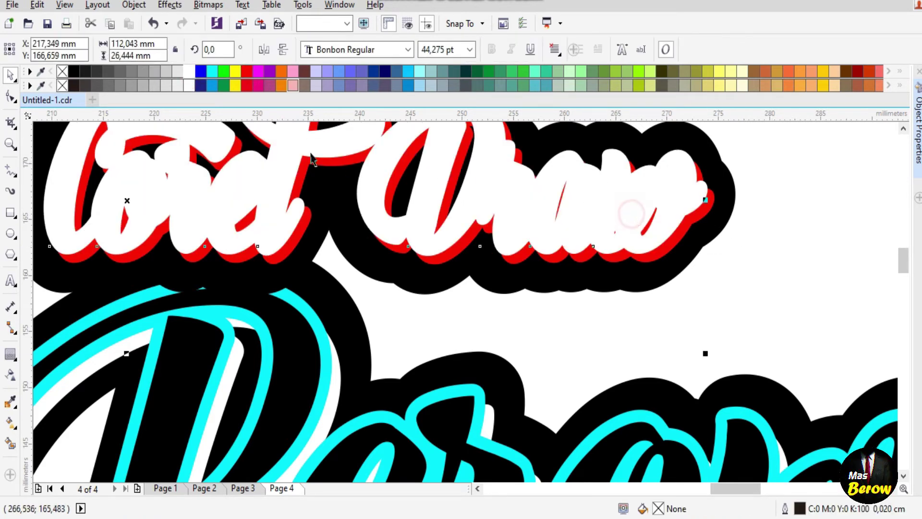
{"action": "left_click", "coordinate": [74, 71]}
{"action": "scroll", "coordinate": [410, 180], "scroll_direction": "down", "scroll_amount": 2}
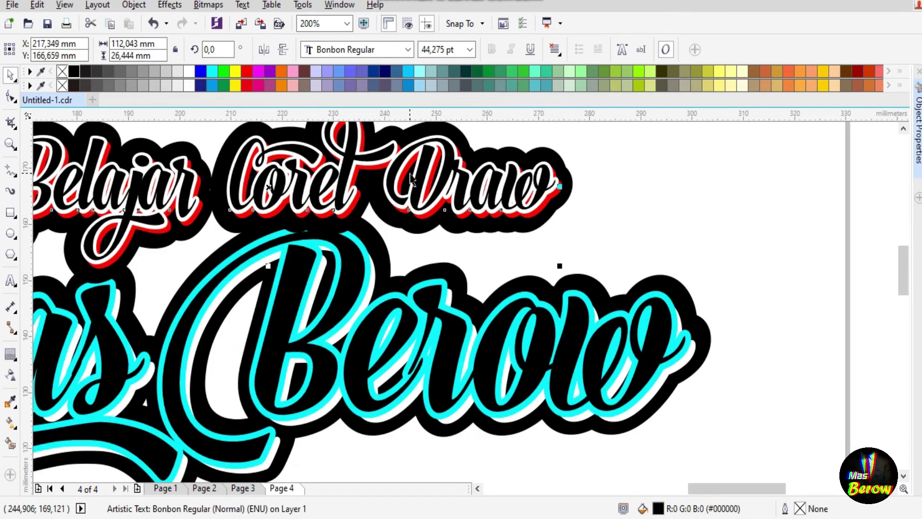
{"action": "left_click", "coordinate": [588, 252]}
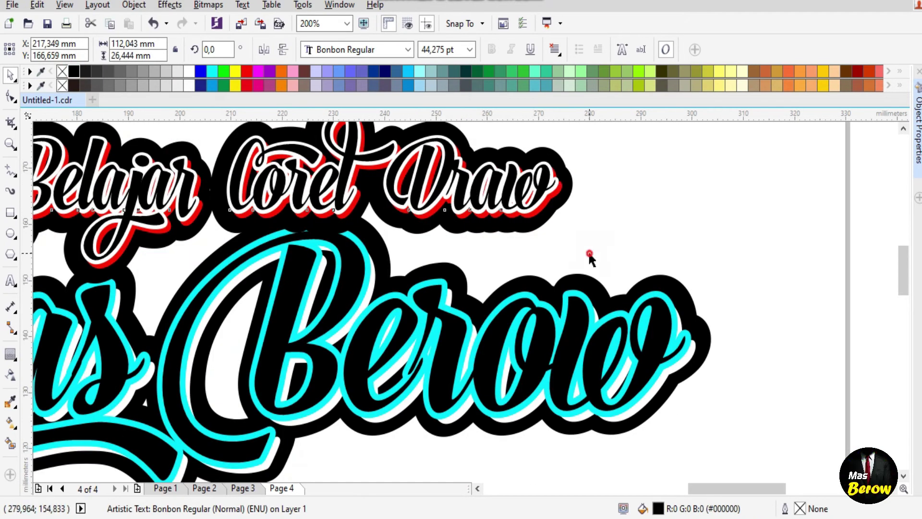
Fill the red contour behind "Belajar Corel Draw" with cyan and nudge it left and up to X 217,607 mm, Y 166,111 mm
{"action": "left_click", "coordinate": [544, 210]}
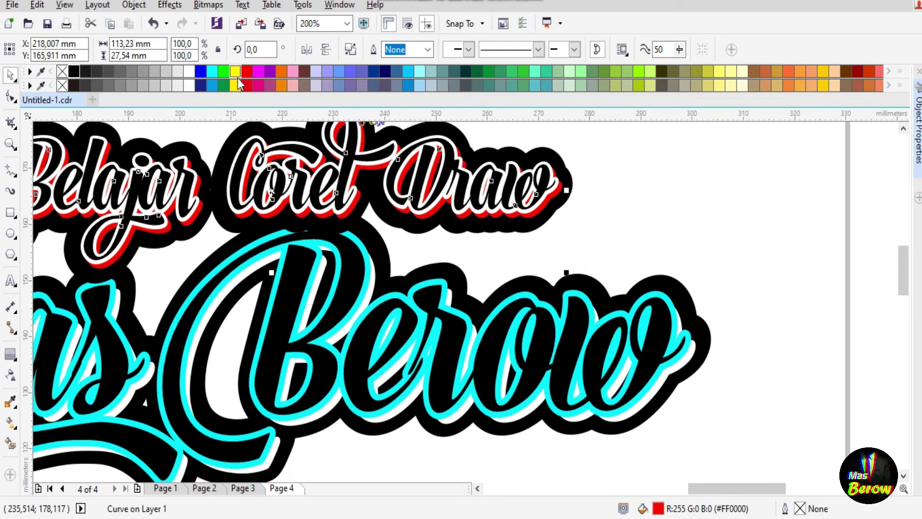
{"action": "left_click", "coordinate": [212, 74]}
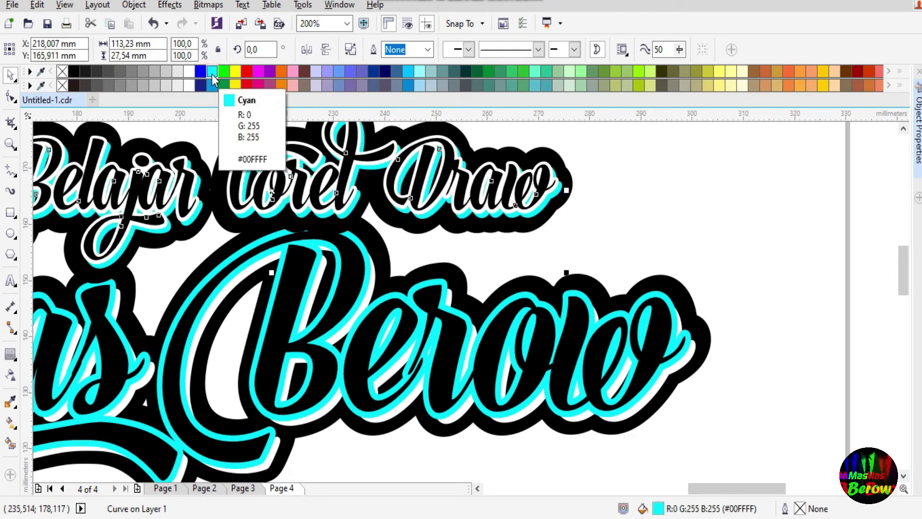
{"action": "key", "text": "Left"}
{"action": "key", "text": "Left"}
{"action": "key", "text": "Left"}
{"action": "key", "text": "Left"}
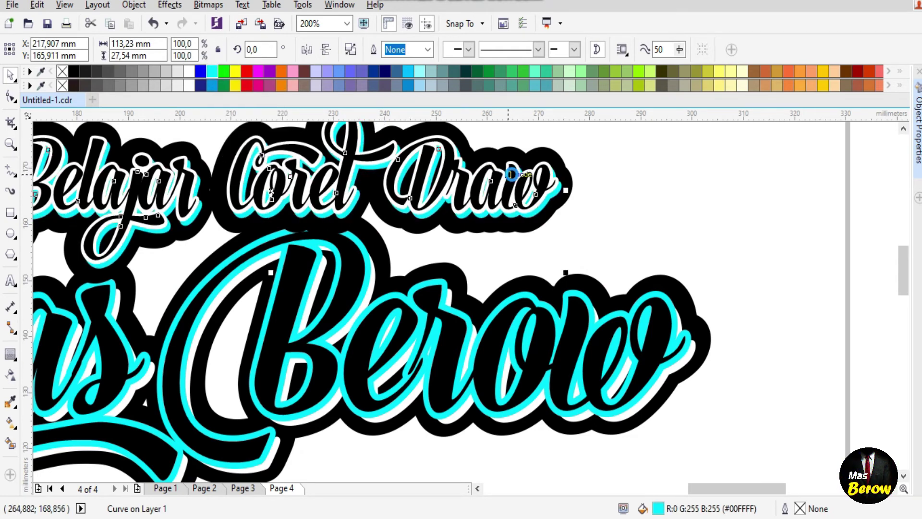
{"action": "key", "text": "Up"}
{"action": "key", "text": "Up"}
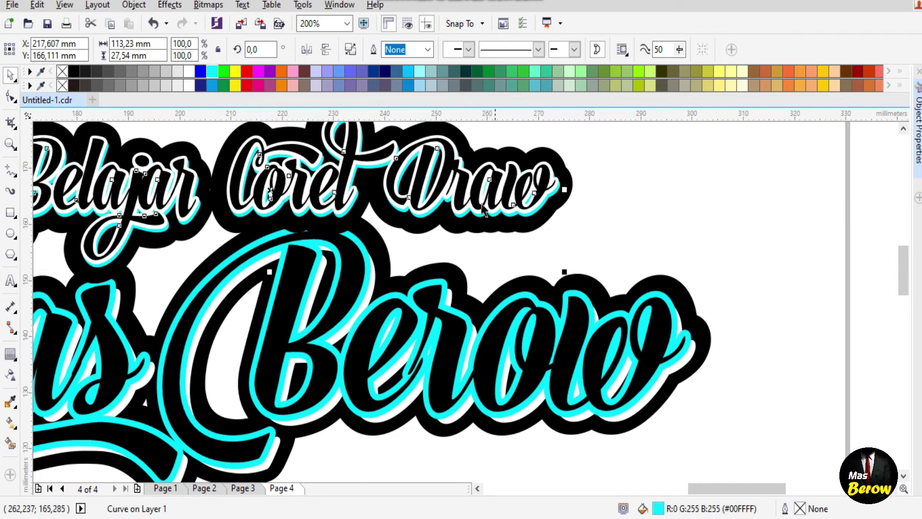
Fill the white offset contour behind "Mas Berow" with cyan
{"action": "key", "text": "F3"}
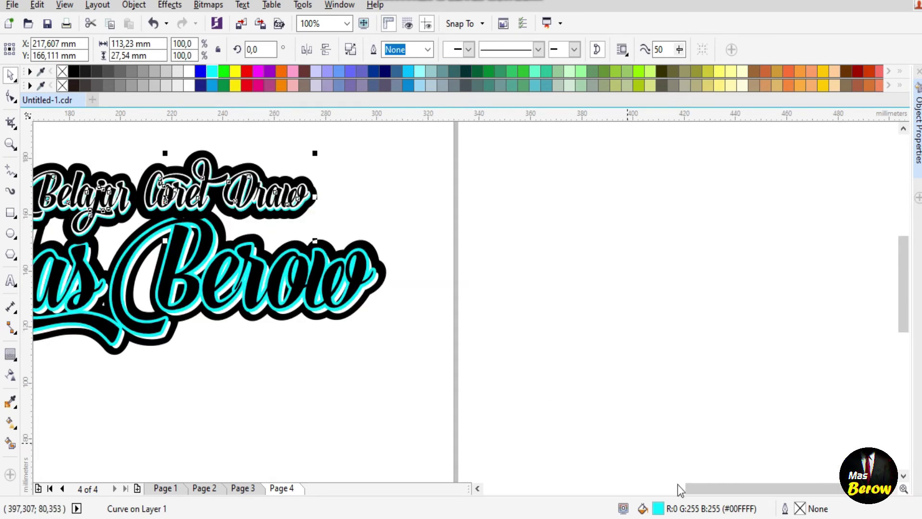
{"action": "left_click_drag", "start_coordinate": [702, 487], "coordinate": [601, 453]}
{"action": "left_click", "coordinate": [586, 397]}
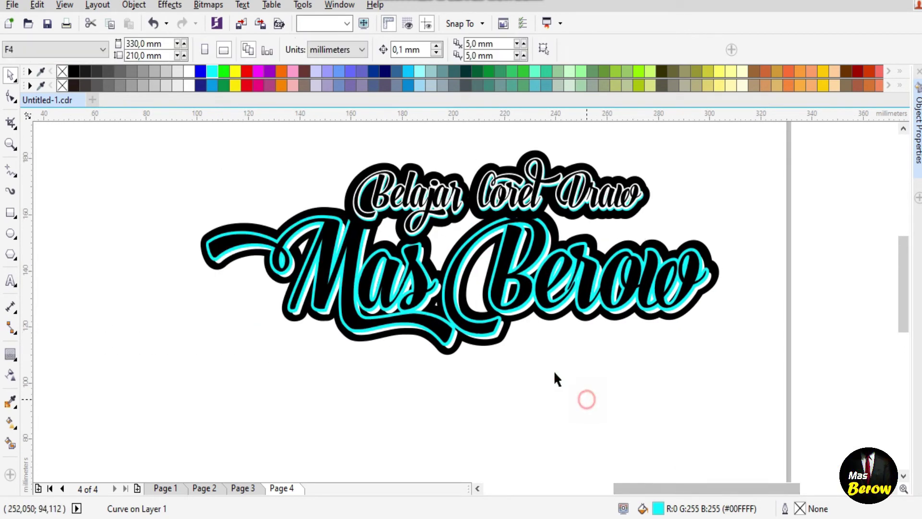
{"action": "scroll", "coordinate": [528, 288], "scroll_direction": "up", "scroll_amount": 2}
{"action": "left_click", "coordinate": [524, 285]}
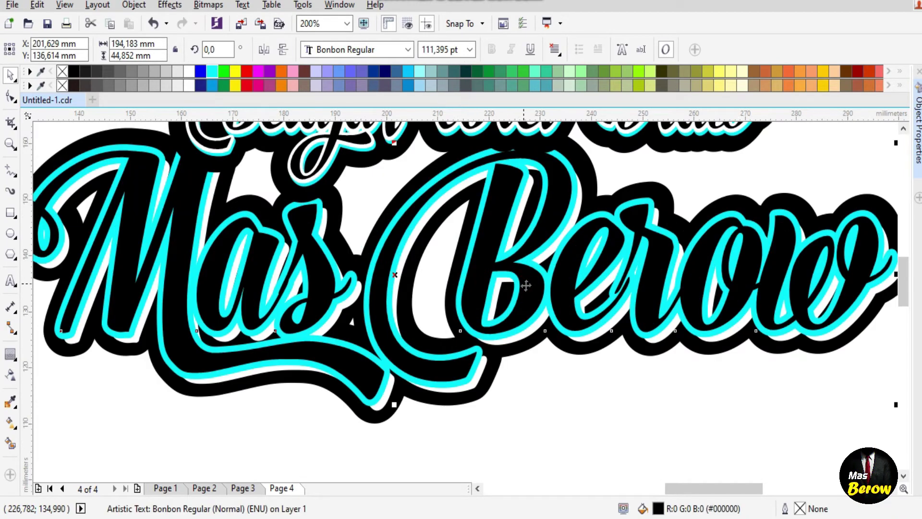
{"action": "left_click", "coordinate": [548, 396]}
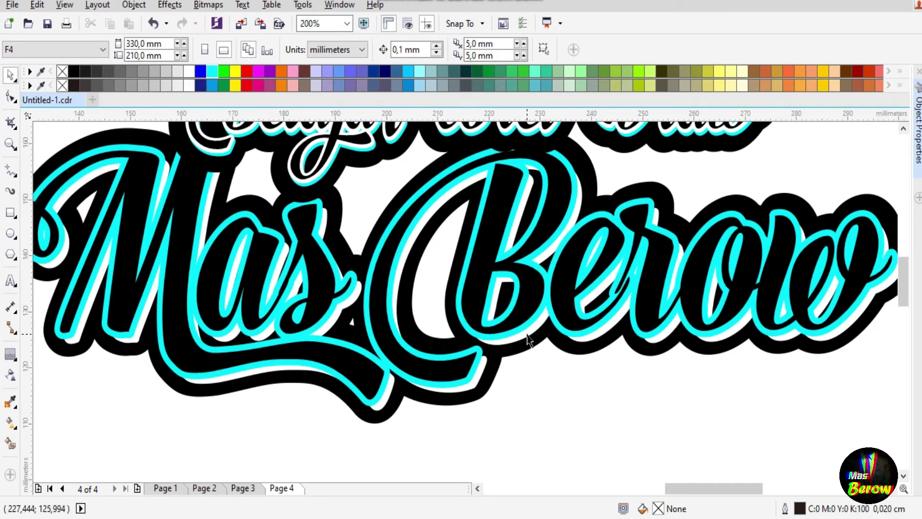
{"action": "left_click", "coordinate": [528, 341]}
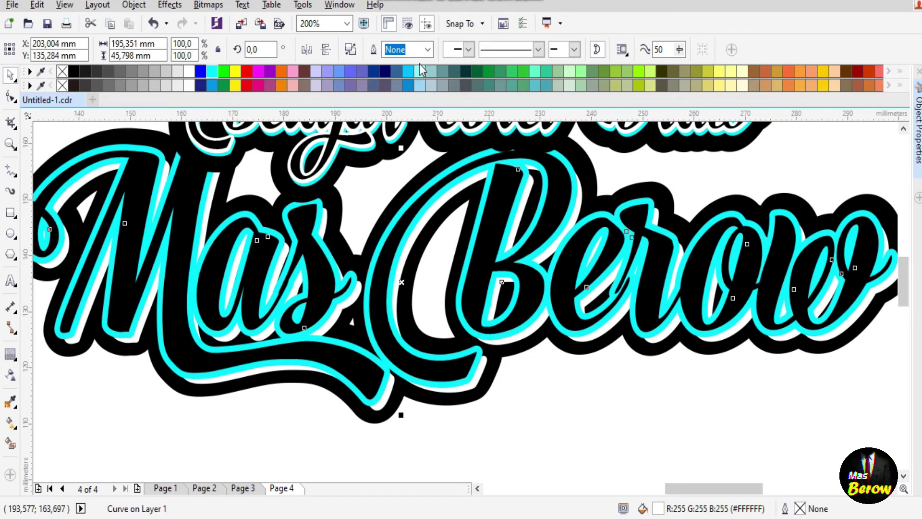
{"action": "left_click", "coordinate": [212, 74]}
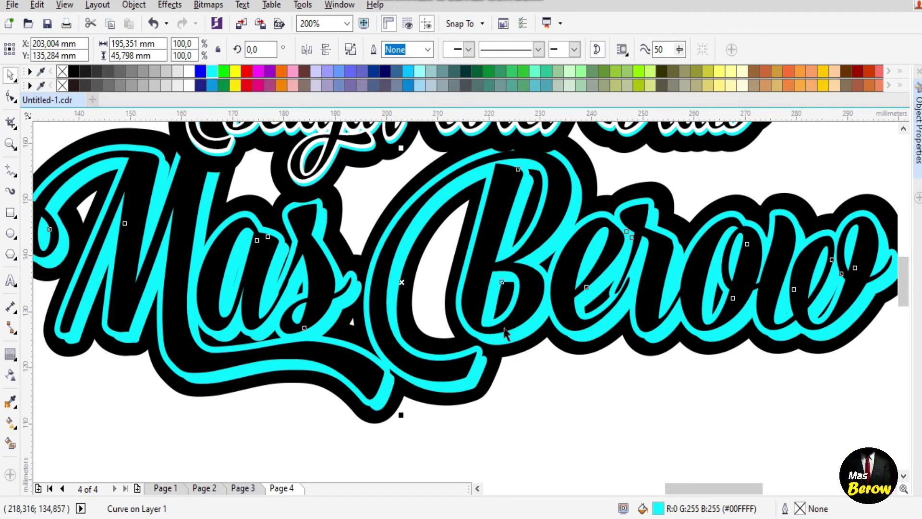
Try a white fill on the front cyan contour of "Mas Berow" and settle on black
{"action": "left_click", "coordinate": [524, 383]}
{"action": "left_click", "coordinate": [508, 331]}
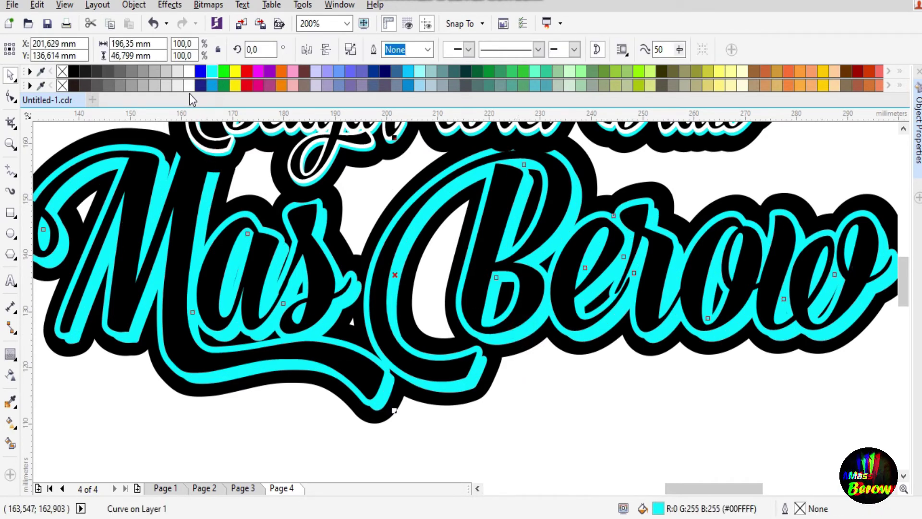
{"action": "left_click", "coordinate": [190, 75]}
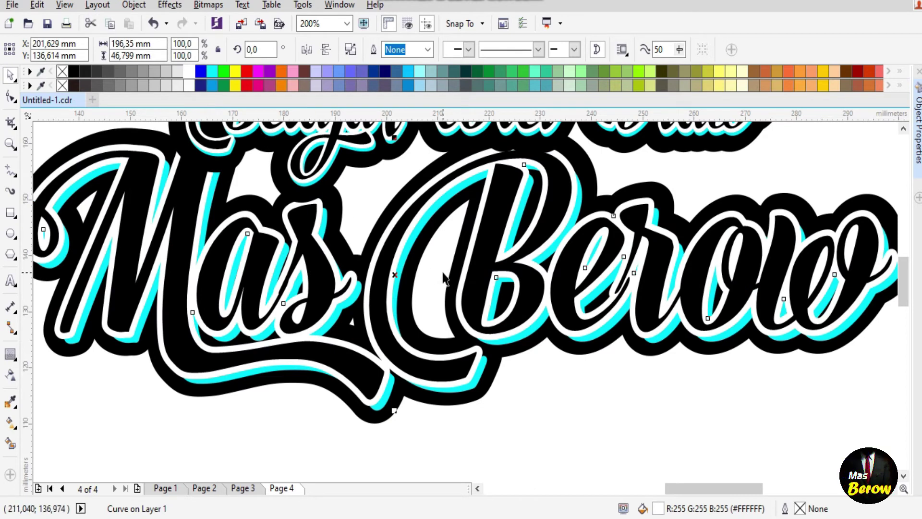
{"action": "left_click", "coordinate": [74, 72]}
{"action": "left_click", "coordinate": [569, 416]}
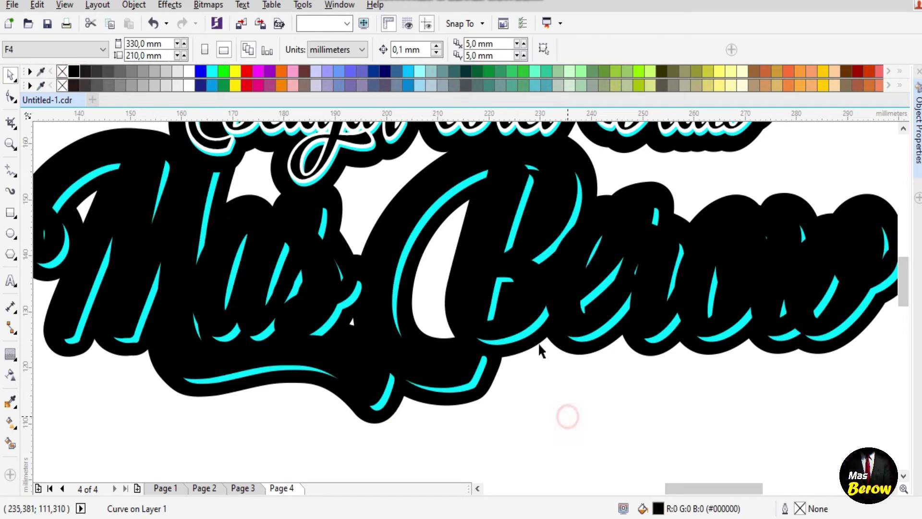
Fill the black "Mas Berow" text with white
{"action": "left_click", "coordinate": [522, 298]}
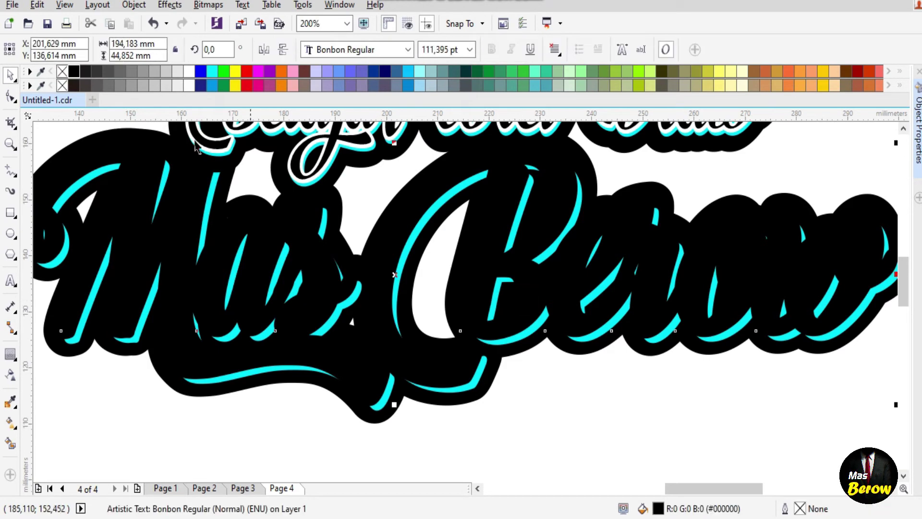
{"action": "left_click", "coordinate": [190, 72]}
{"action": "left_click", "coordinate": [597, 403]}
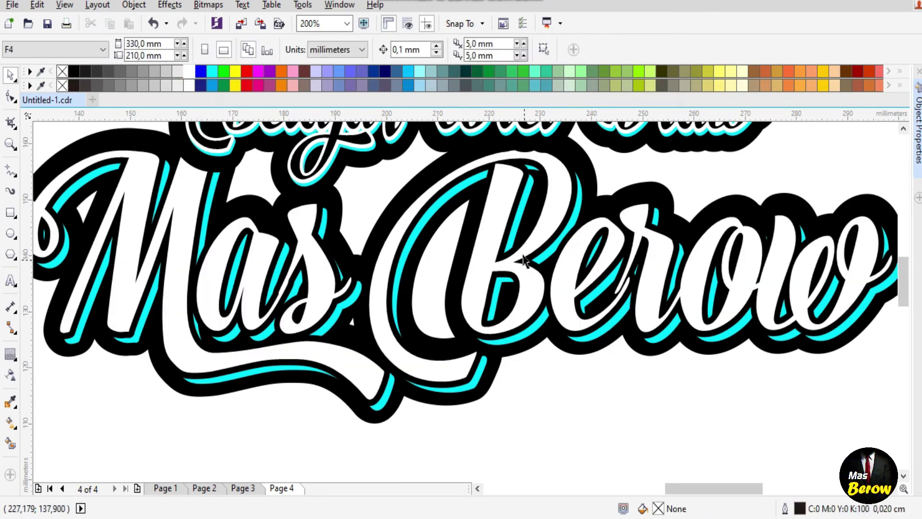
{"action": "scroll", "coordinate": [524, 259], "scroll_direction": "down", "scroll_amount": 2}
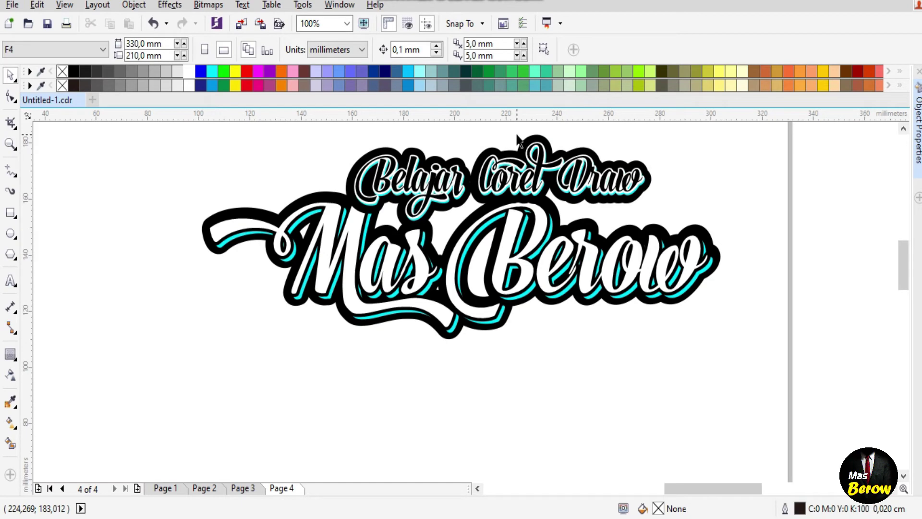
Duplicate the complete "Belajar Corel Draw" / "Mas Berow" lettering to the left of the original, partly outside the page
{"action": "scroll", "coordinate": [518, 140], "scroll_direction": "up", "scroll_amount": 2}
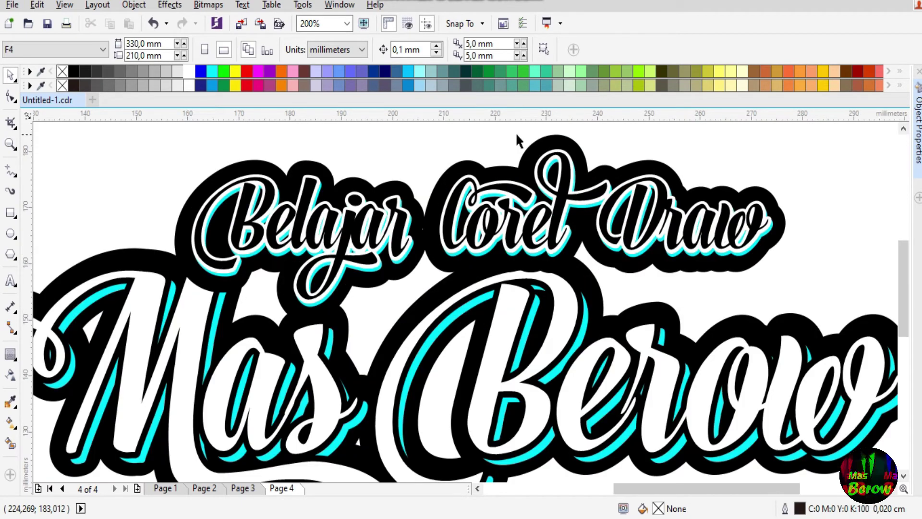
{"action": "scroll", "coordinate": [517, 139], "scroll_direction": "down", "scroll_amount": 2}
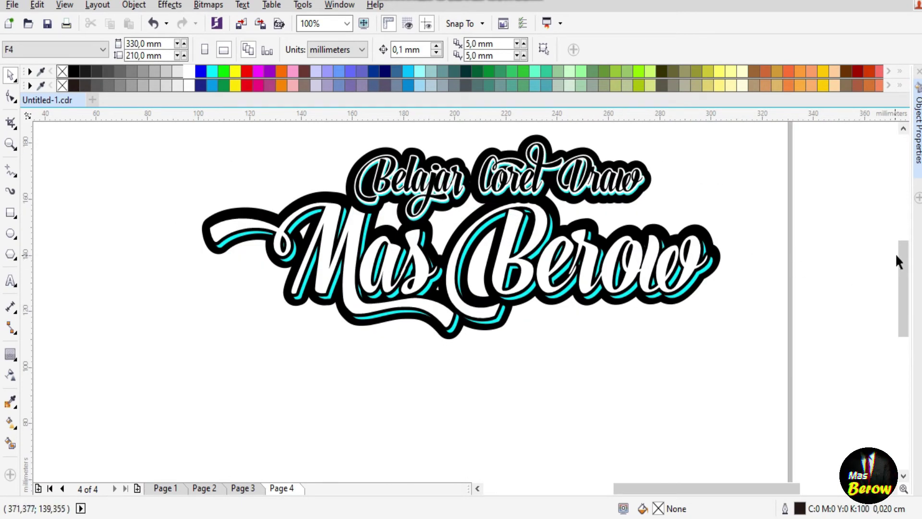
{"action": "left_click_drag", "start_coordinate": [900, 253], "coordinate": [901, 241]}
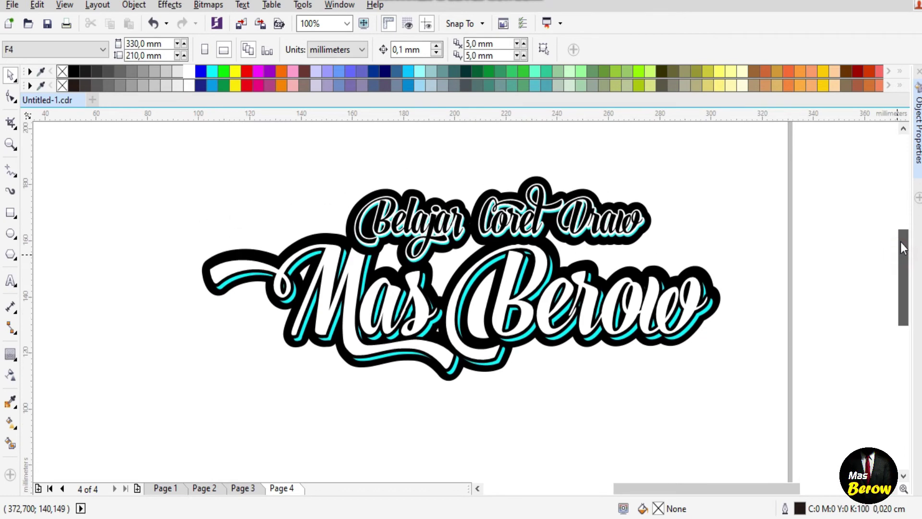
{"action": "left_click", "coordinate": [759, 255]}
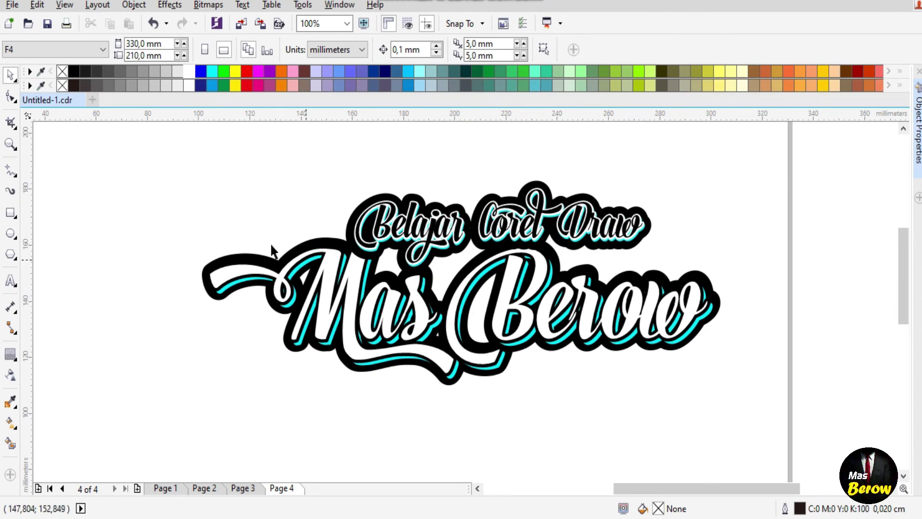
{"action": "left_click_drag", "start_coordinate": [97, 136], "coordinate": [761, 406]}
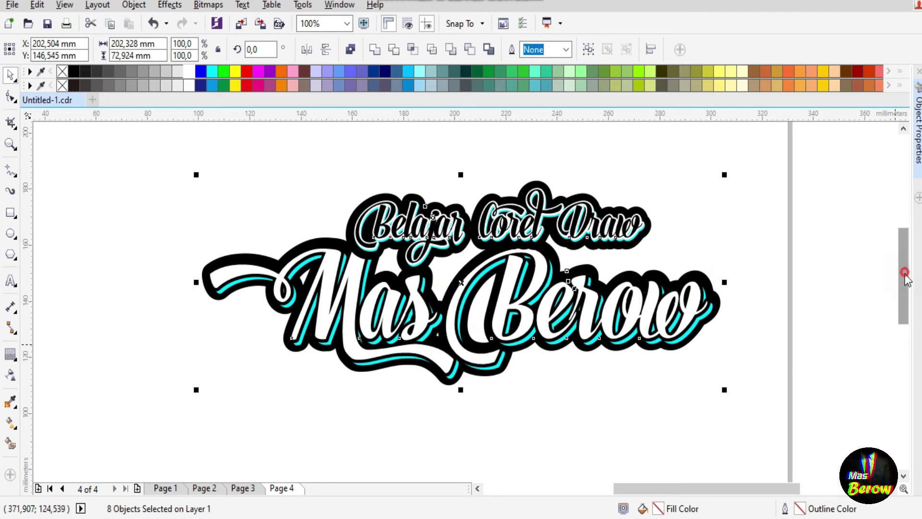
{"action": "left_click_drag", "start_coordinate": [908, 262], "coordinate": [913, 303]}
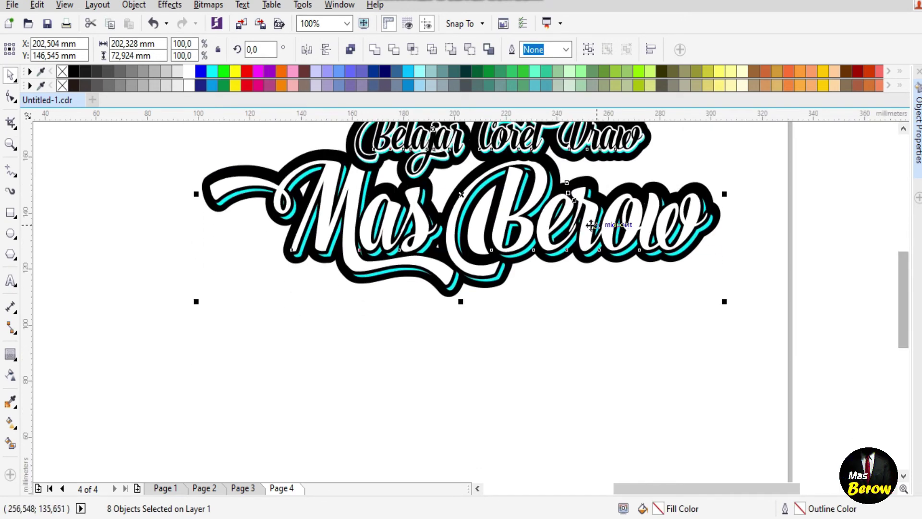
{"action": "scroll", "coordinate": [593, 225], "scroll_direction": "down", "scroll_amount": 1}
{"action": "left_click_drag", "start_coordinate": [521, 212], "coordinate": [241, 198]}
{"action": "left_click", "coordinate": [396, 391]}
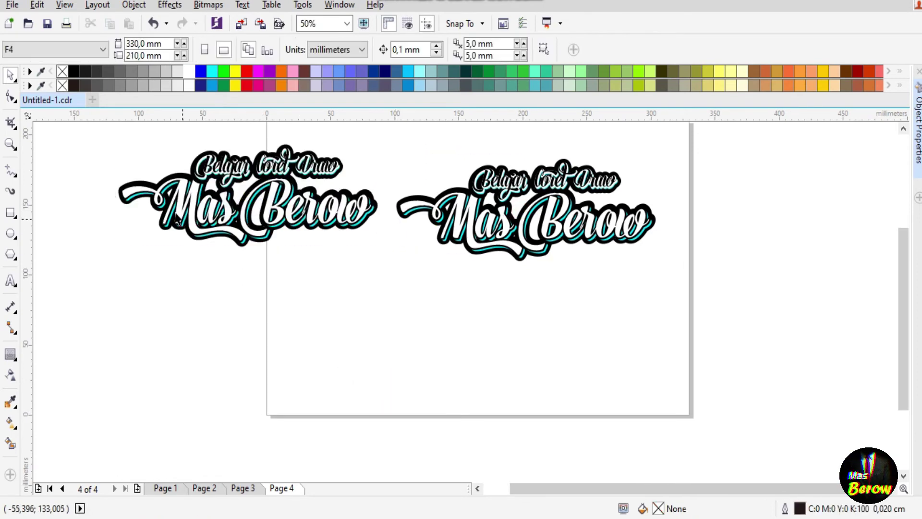
Apply a black-to-white vertical fountain fill to the "Belajar Corel Draw" text of the left copy
{"action": "scroll", "coordinate": [144, 188], "scroll_direction": "up", "scroll_amount": 1}
{"action": "scroll", "coordinate": [287, 144], "scroll_direction": "up", "scroll_amount": 1}
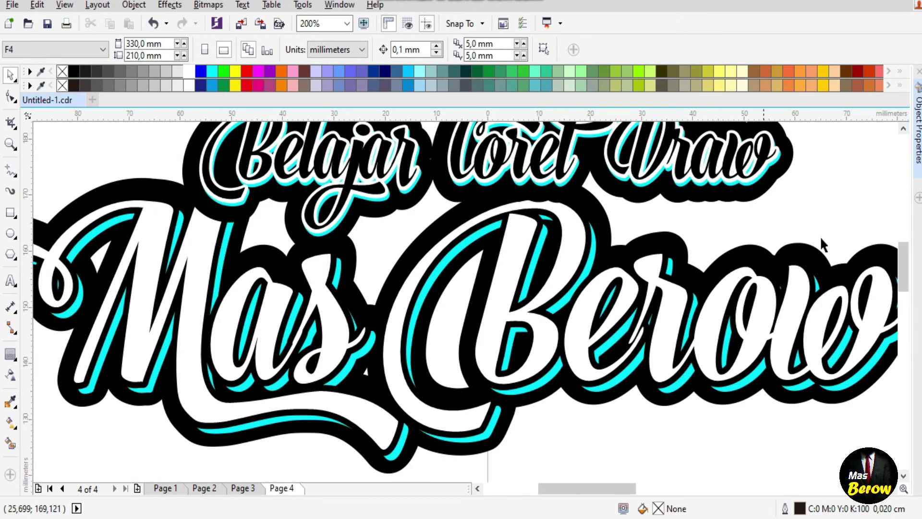
{"action": "left_click_drag", "start_coordinate": [904, 255], "coordinate": [904, 244]}
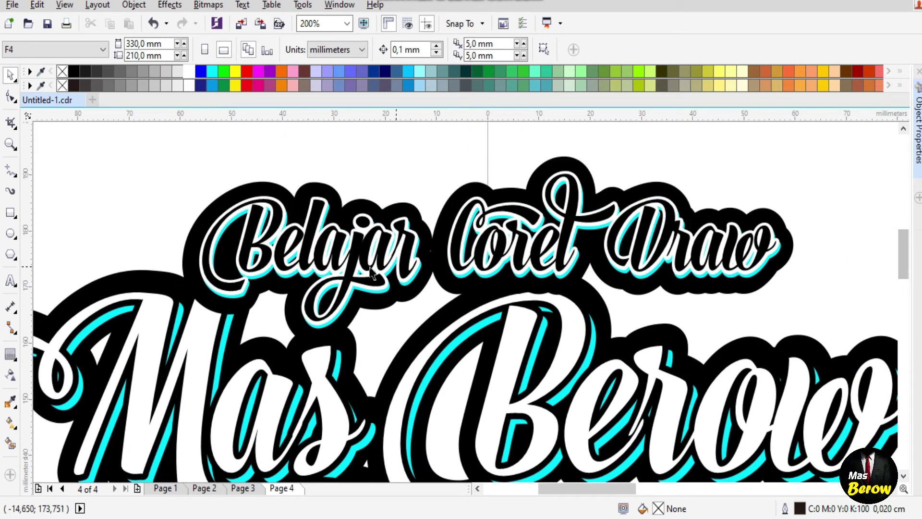
{"action": "scroll", "coordinate": [345, 273], "scroll_direction": "down", "scroll_amount": 1}
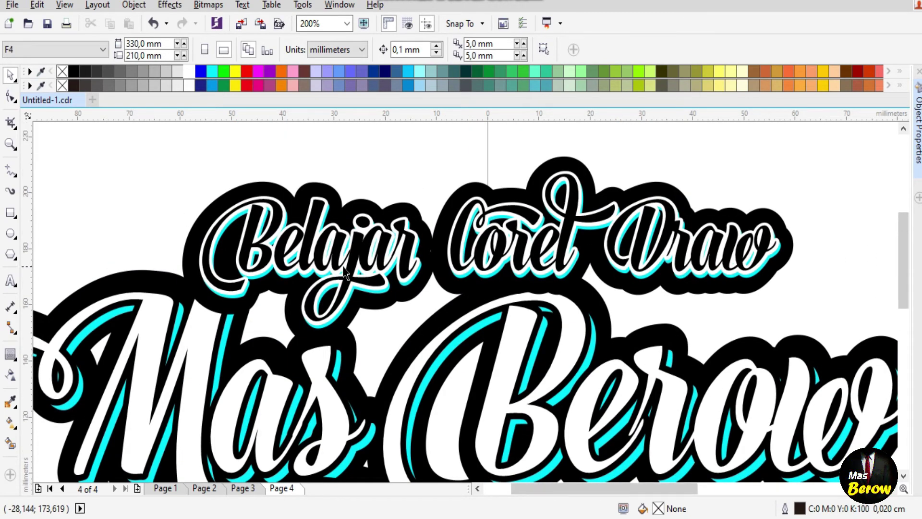
{"action": "scroll", "coordinate": [345, 273], "scroll_direction": "down", "scroll_amount": 1}
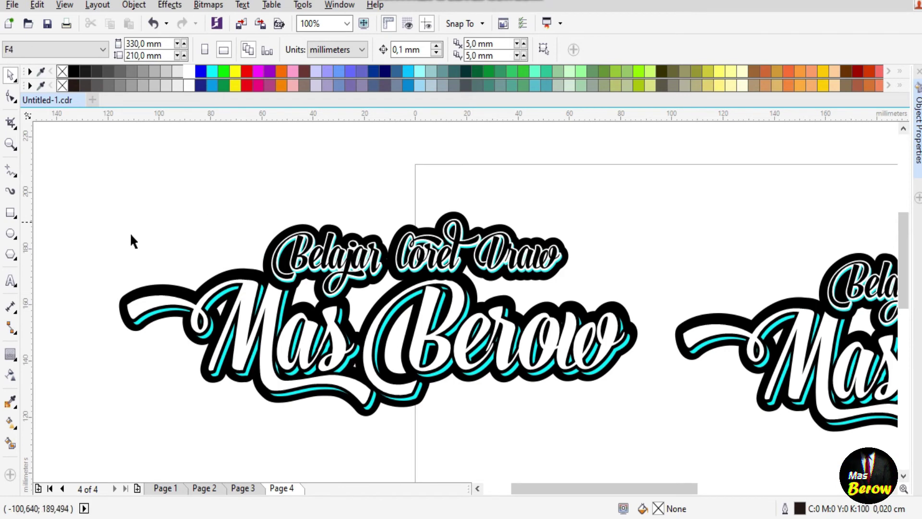
{"action": "left_click", "coordinate": [11, 423]}
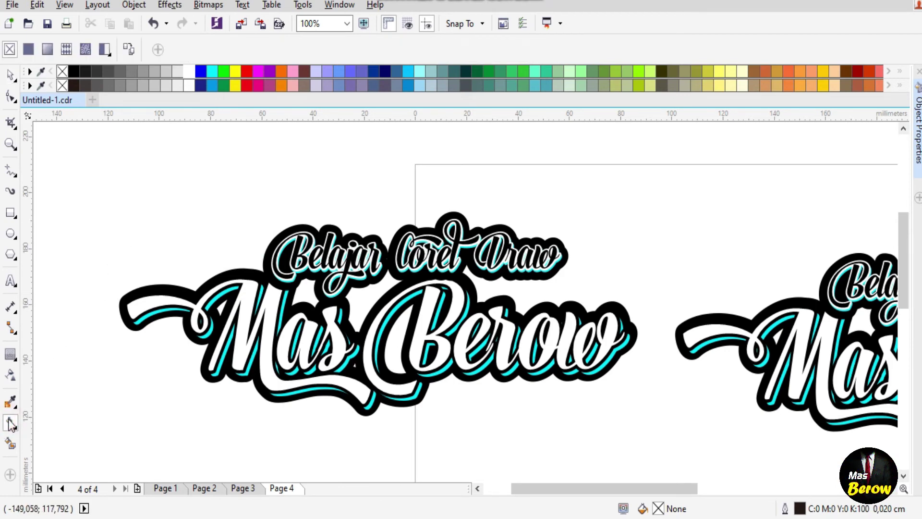
{"action": "left_click", "coordinate": [403, 257]}
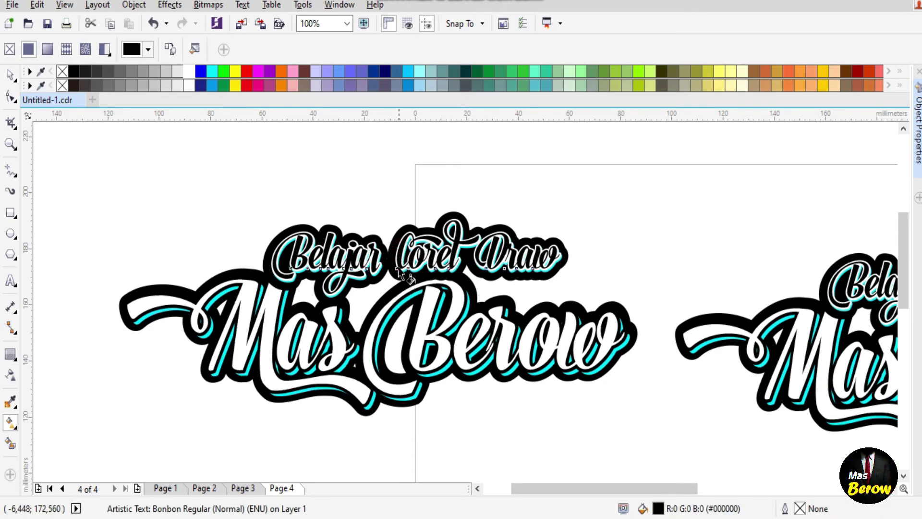
{"action": "left_click_drag", "start_coordinate": [396, 267], "coordinate": [388, 379]}
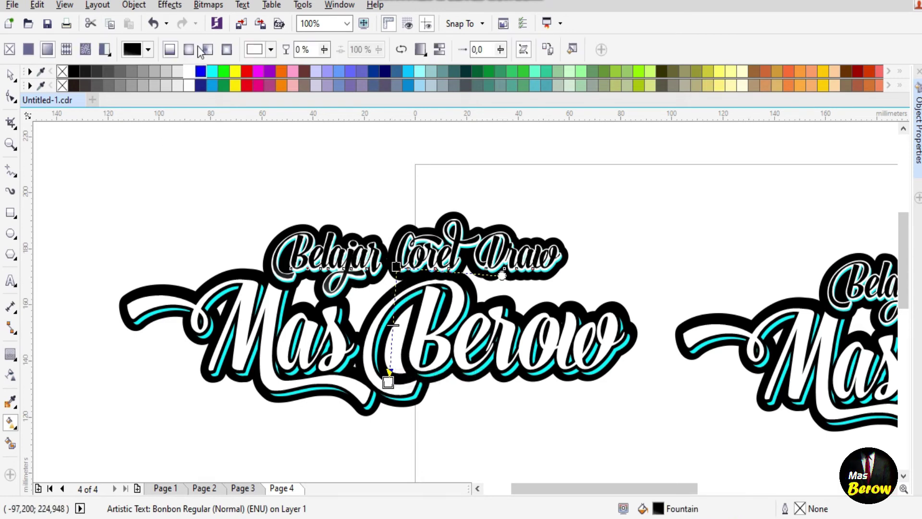
{"action": "left_click", "coordinate": [153, 23]}
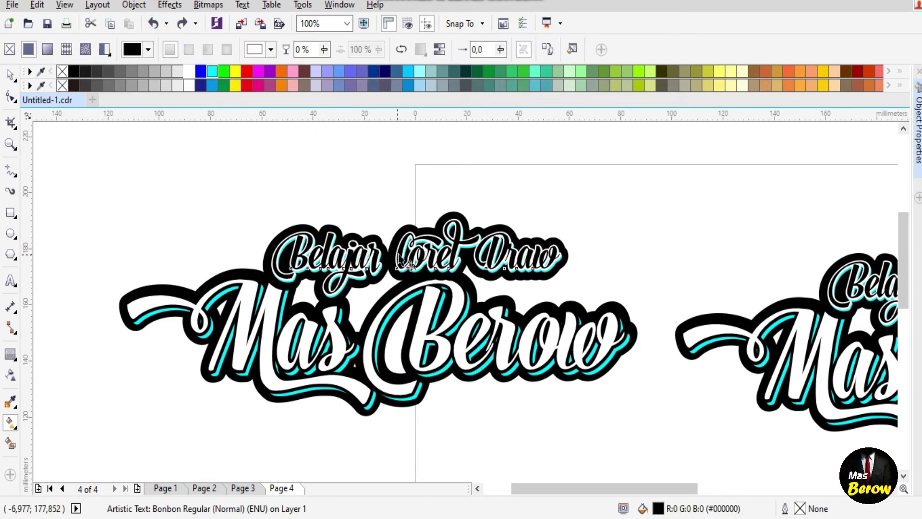
{"action": "left_click_drag", "start_coordinate": [399, 256], "coordinate": [401, 358]}
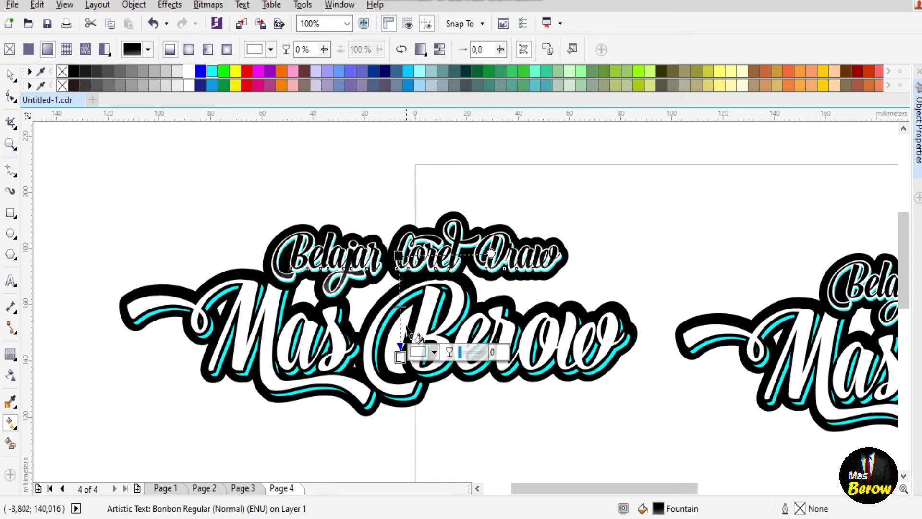
Recolour the fountain fill of "Belajar Corel Draw" with light violet-blue at the upper node and navy at the lower node
{"action": "scroll", "coordinate": [399, 260], "scroll_direction": "up", "scroll_amount": 1}
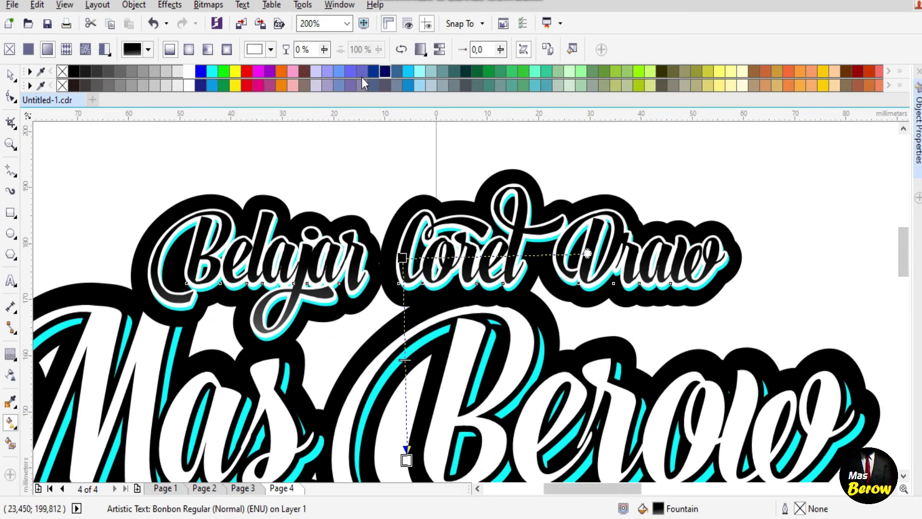
{"action": "left_click_drag", "start_coordinate": [385, 74], "coordinate": [406, 460]}
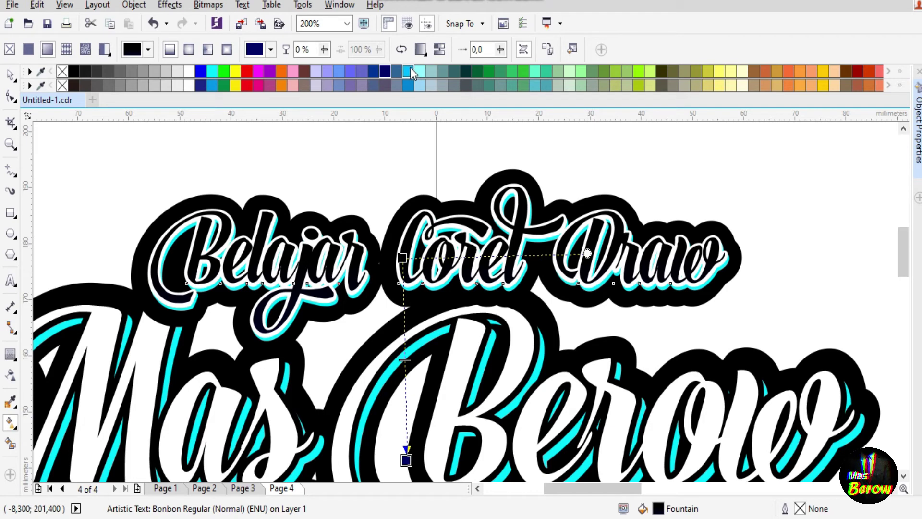
{"action": "left_click_drag", "start_coordinate": [326, 70], "coordinate": [484, 169]}
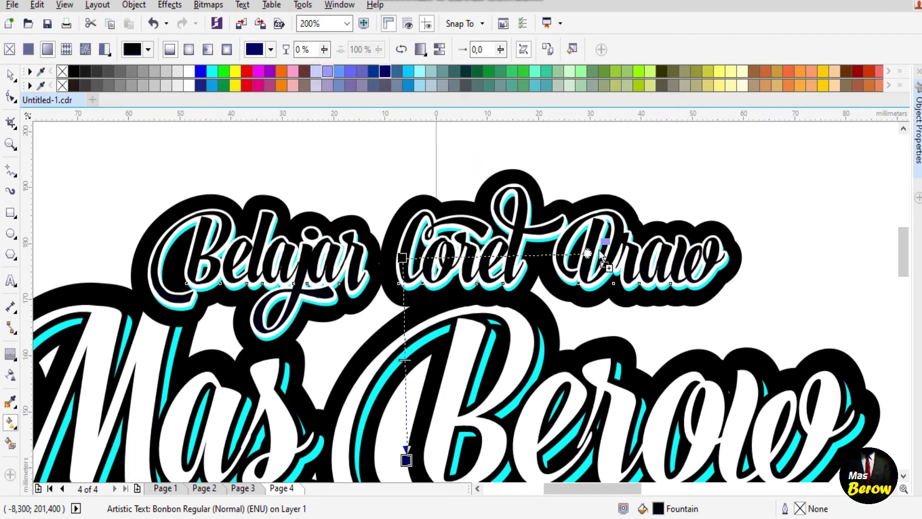
{"action": "left_click_drag", "start_coordinate": [600, 251], "coordinate": [404, 257]}
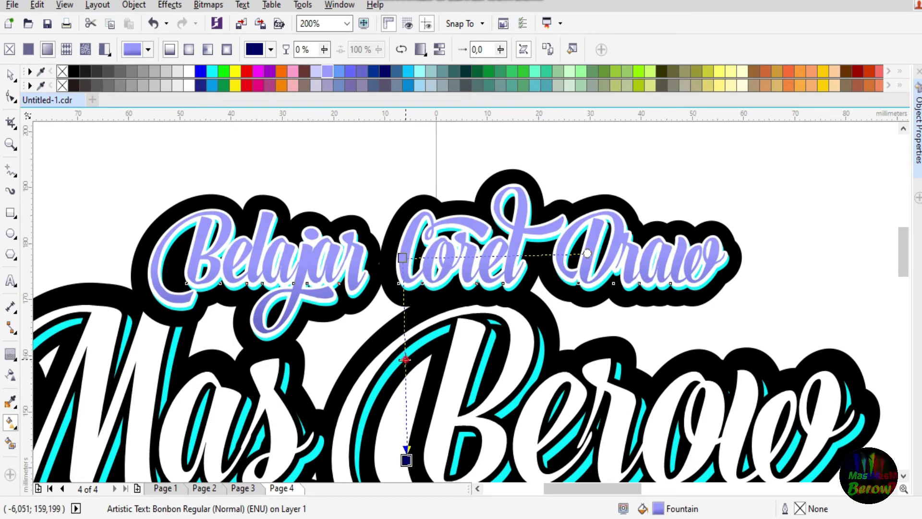
Shift the gradient midpoint upward and shorten the fill by pulling its navy end node up to just below the text
{"action": "left_click_drag", "start_coordinate": [406, 360], "coordinate": [405, 307]}
{"action": "left_click", "coordinate": [406, 460]}
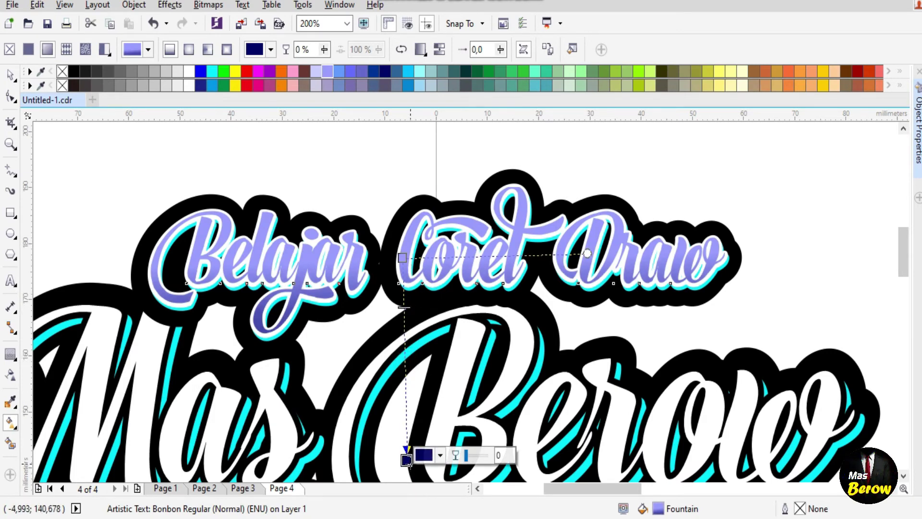
{"action": "left_click_drag", "start_coordinate": [406, 460], "coordinate": [397, 344]}
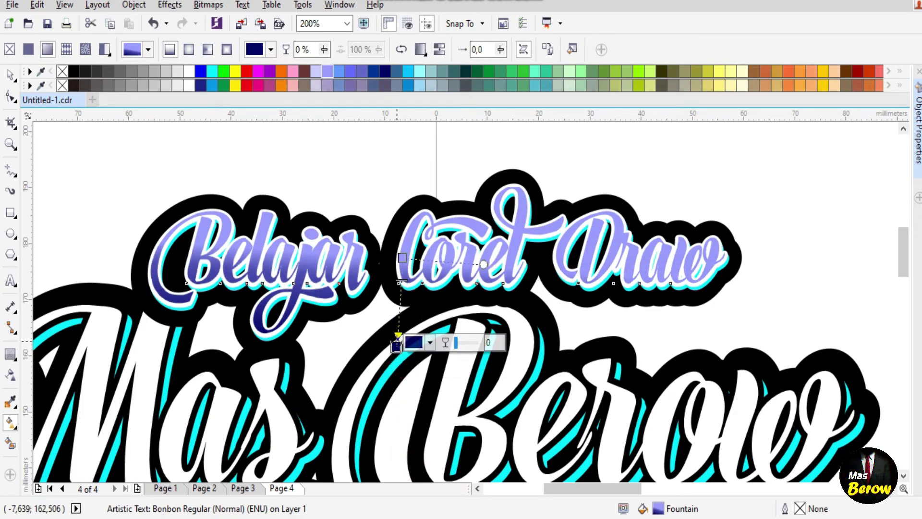
{"action": "left_click", "coordinate": [384, 65]}
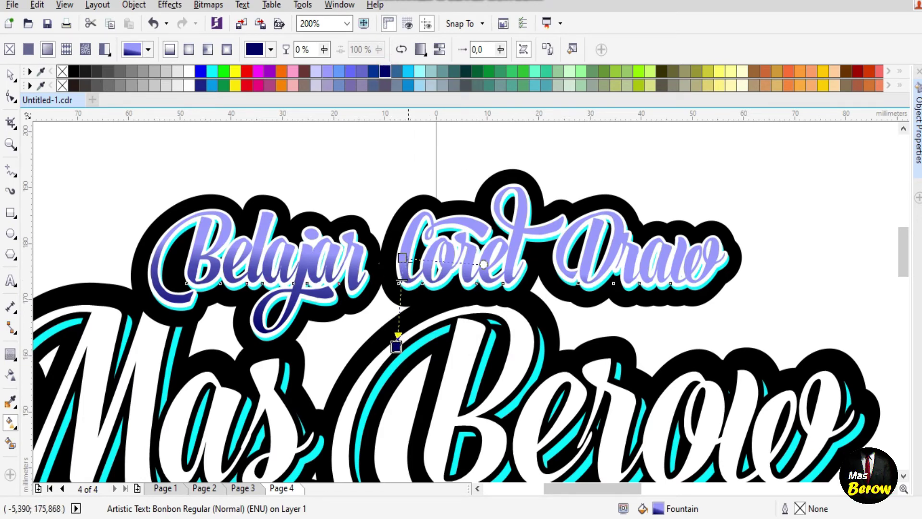
Set the upper colour of the "Belajar Corel Draw" gradient to light blue #7EE3FC and deselect the text
{"action": "left_click", "coordinate": [402, 258]}
{"action": "left_click", "coordinate": [437, 254]}
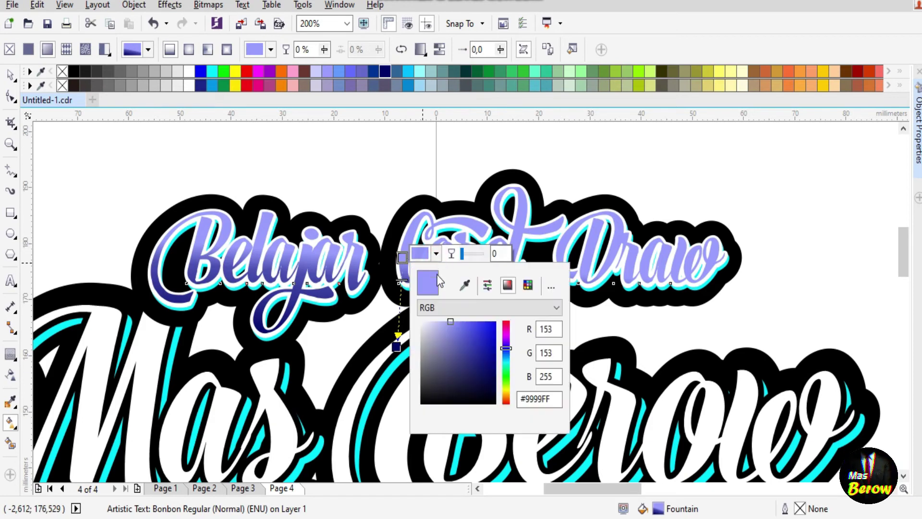
{"action": "left_click_drag", "start_coordinate": [508, 344], "coordinate": [506, 359]}
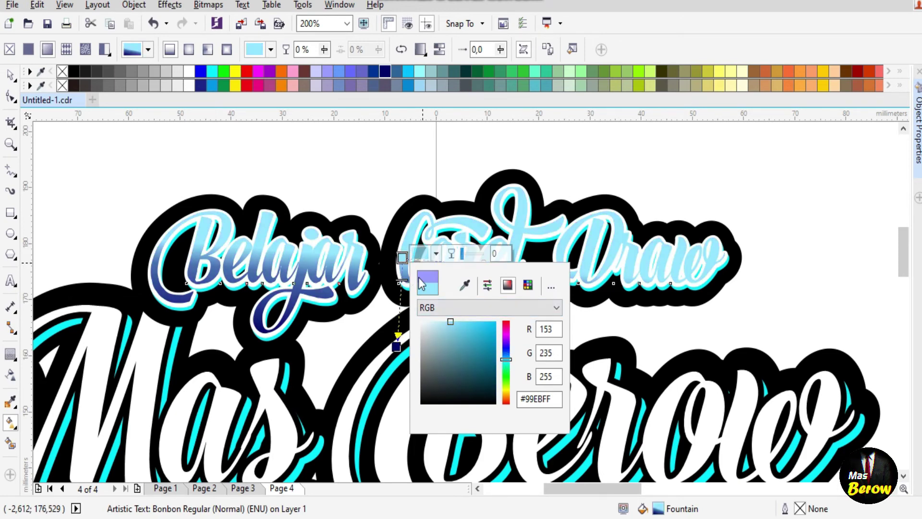
{"action": "left_click", "coordinate": [447, 339]}
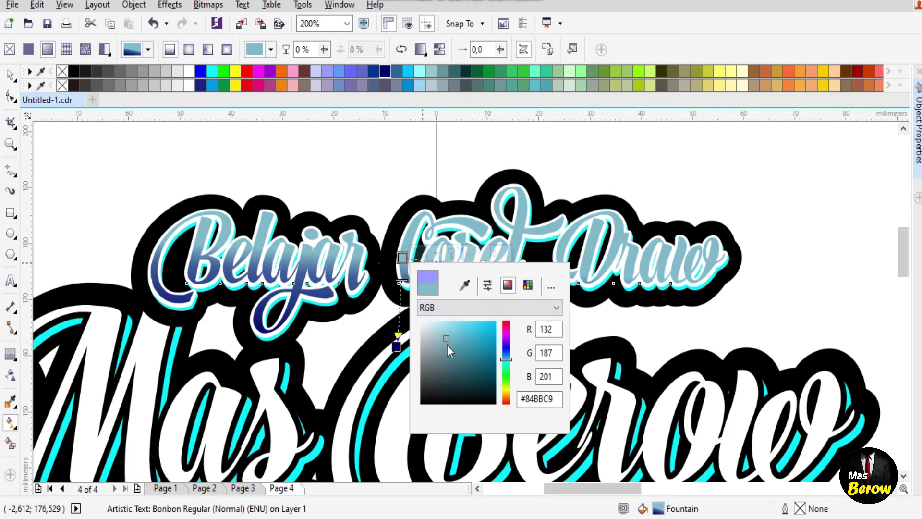
{"action": "left_click", "coordinate": [459, 323]}
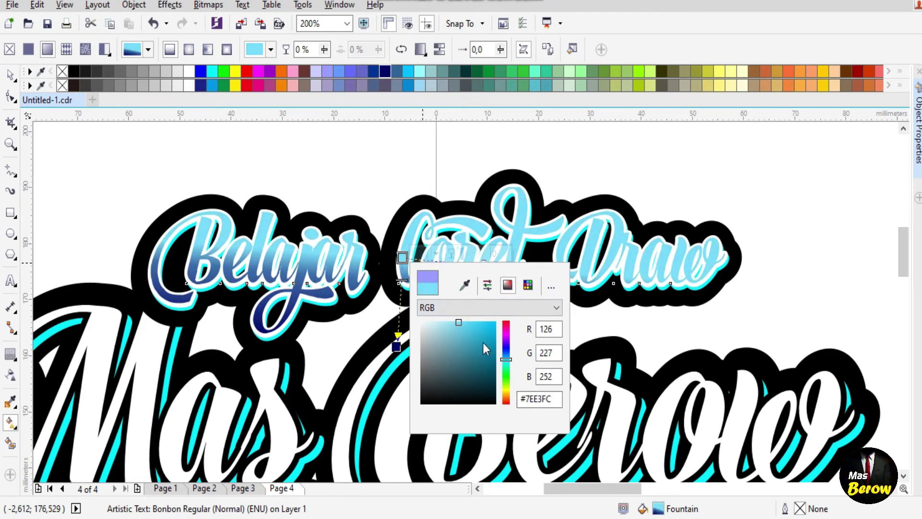
{"action": "left_click", "coordinate": [673, 338]}
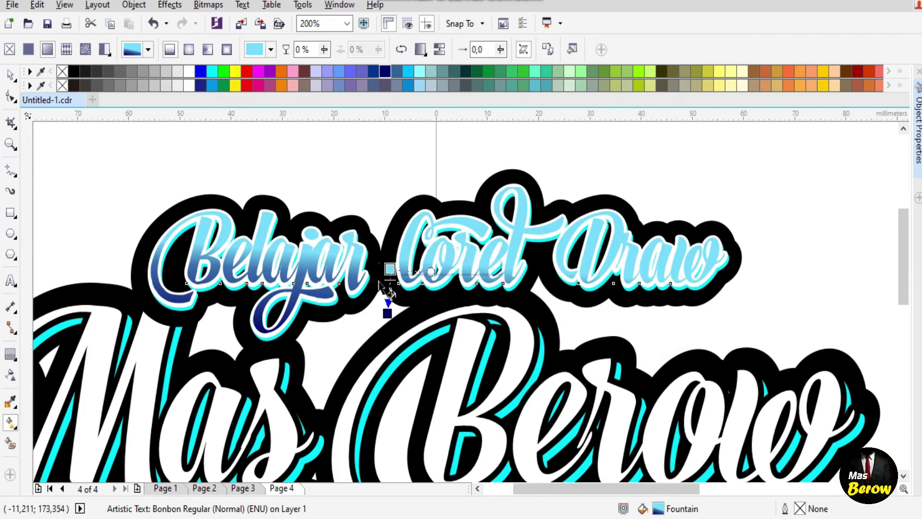
{"action": "scroll", "coordinate": [380, 274], "scroll_direction": "down", "scroll_amount": 2}
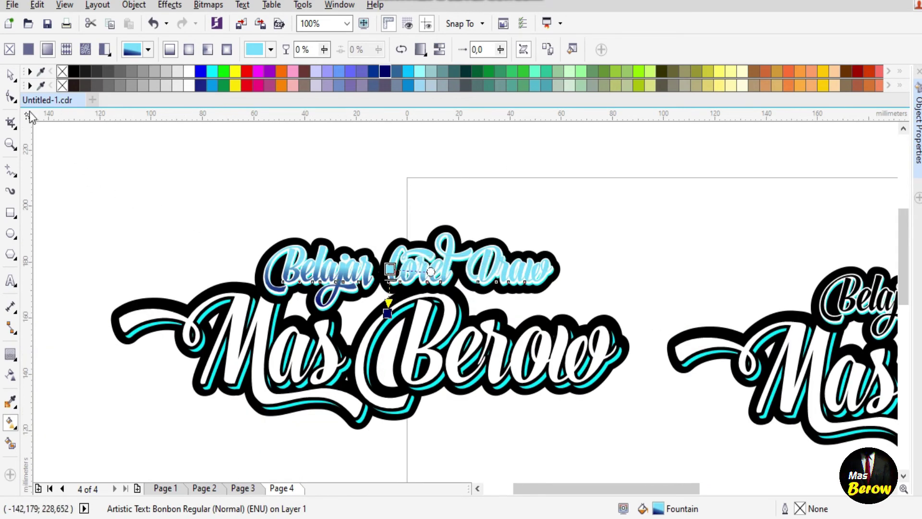
{"action": "left_click", "coordinate": [10, 75]}
{"action": "left_click", "coordinate": [207, 164]}
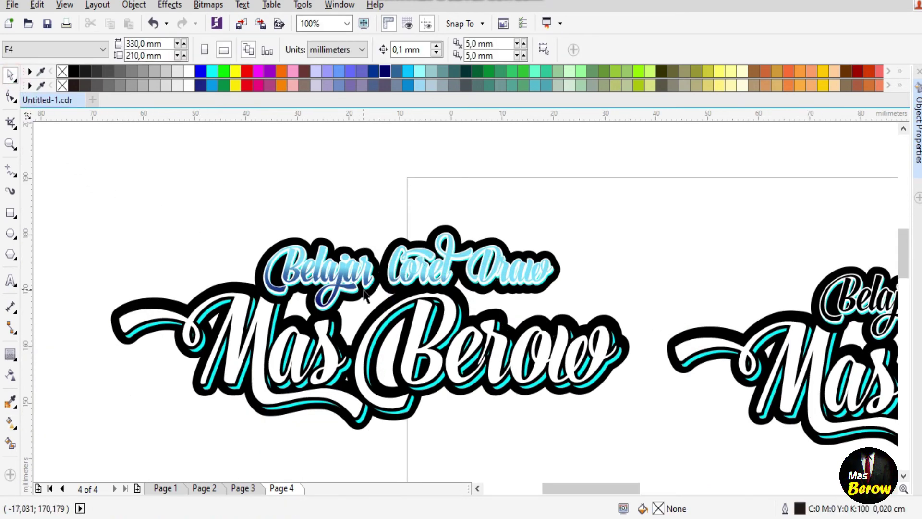
Fill the white contour around the gradient "Belajar Corel Draw" text with black
{"action": "scroll", "coordinate": [364, 294], "scroll_direction": "up", "scroll_amount": 2}
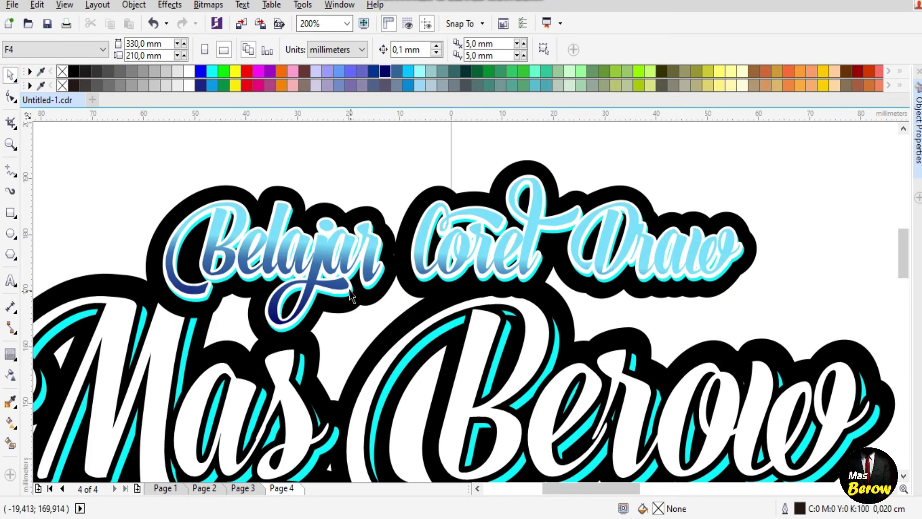
{"action": "left_click", "coordinate": [349, 292]}
{"action": "scroll", "coordinate": [347, 291], "scroll_direction": "up", "scroll_amount": 4}
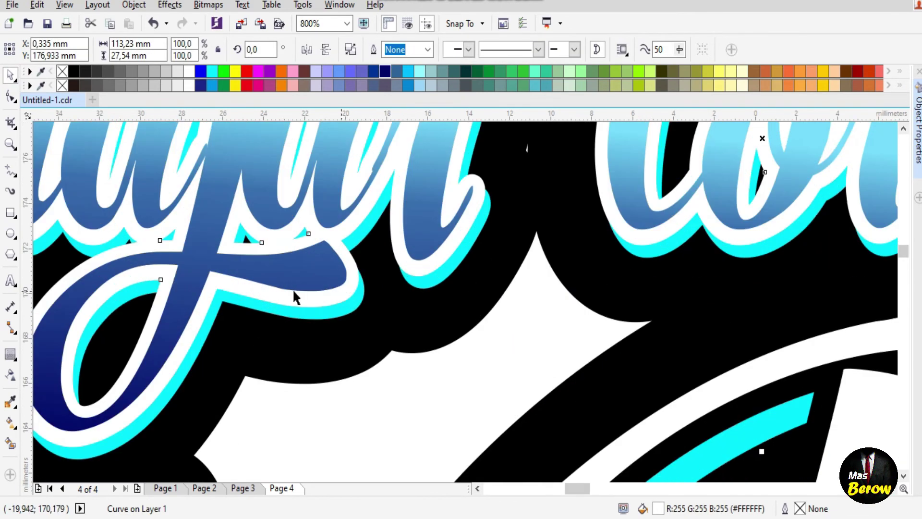
{"action": "left_click", "coordinate": [75, 71]}
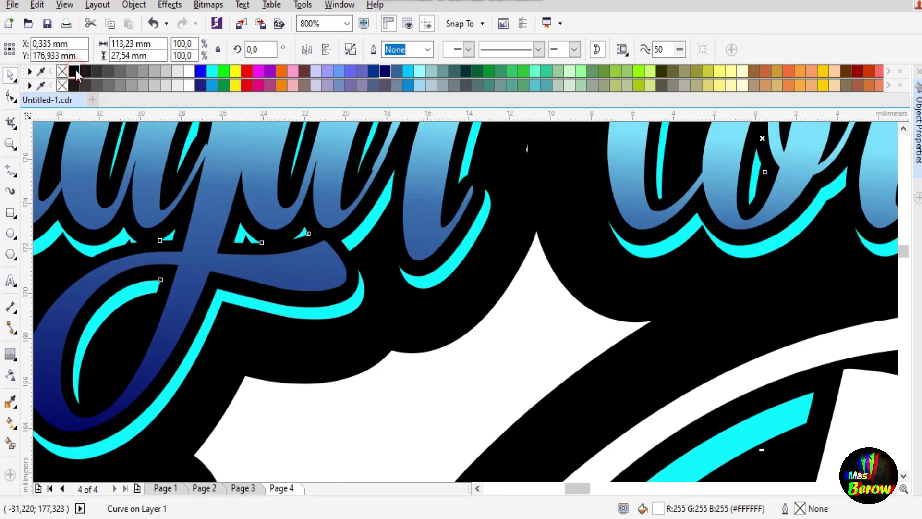
{"action": "scroll", "coordinate": [196, 153], "scroll_direction": "down", "scroll_amount": 2}
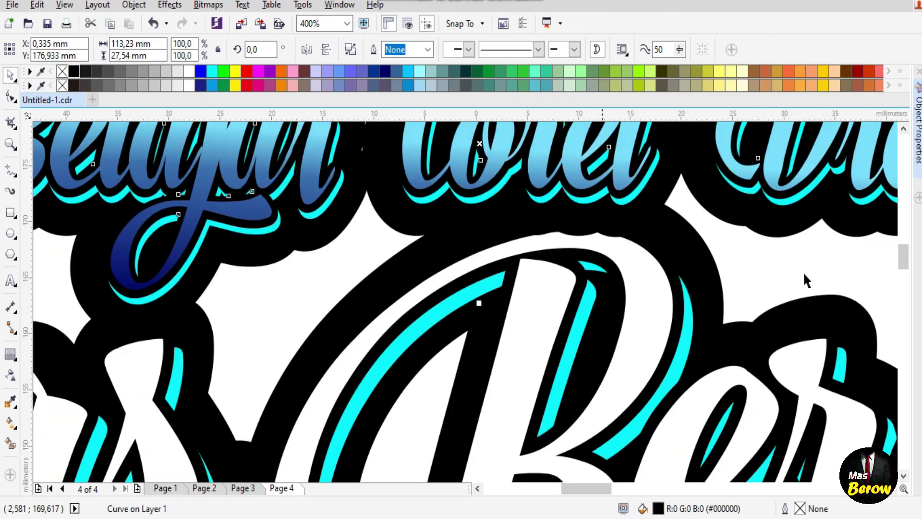
{"action": "left_click_drag", "start_coordinate": [905, 255], "coordinate": [906, 248]}
{"action": "scroll", "coordinate": [397, 201], "scroll_direction": "down", "scroll_amount": 2}
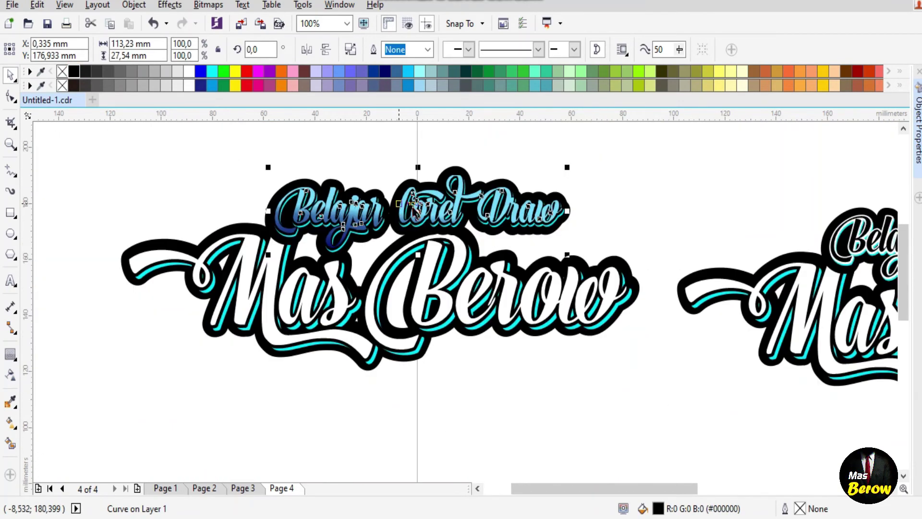
Recolour the cyan shadow shape behind the gradient "Belajar Corel Draw" lettering with white and deselect it
{"action": "left_click", "coordinate": [492, 422]}
{"action": "scroll", "coordinate": [413, 168], "scroll_direction": "up", "scroll_amount": 1}
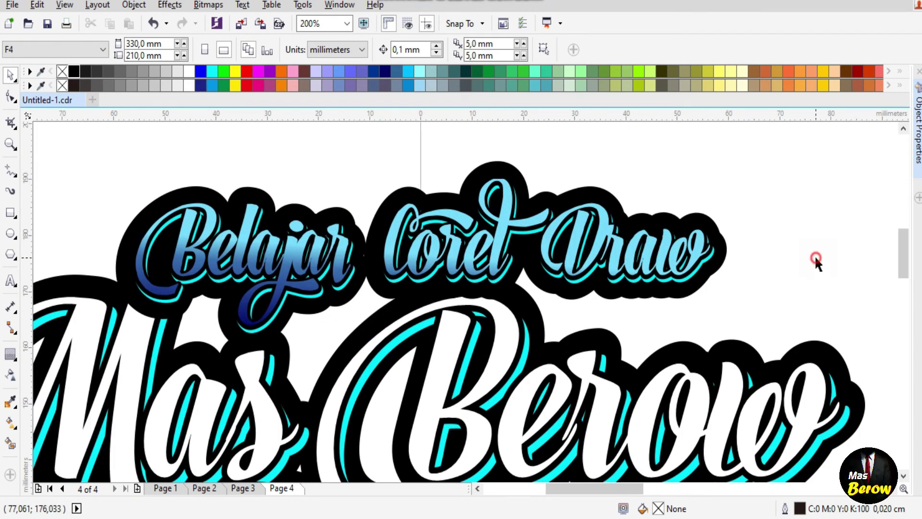
{"action": "left_click", "coordinate": [690, 287]}
{"action": "scroll", "coordinate": [682, 285], "scroll_direction": "up", "scroll_amount": 2}
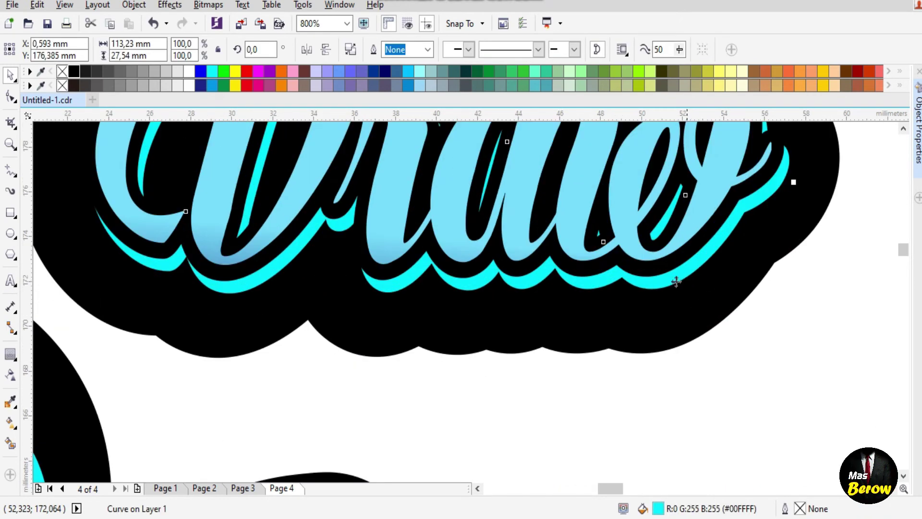
{"action": "left_click", "coordinate": [192, 72]}
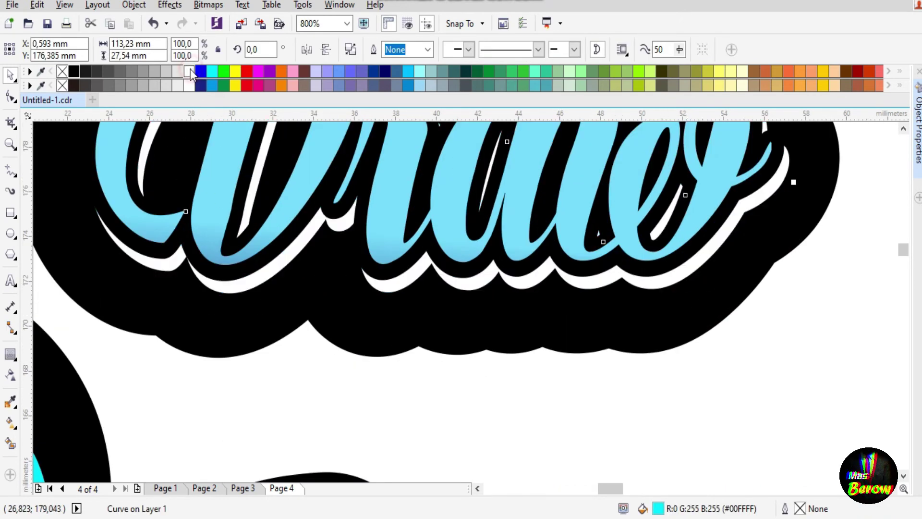
{"action": "scroll", "coordinate": [238, 248], "scroll_direction": "down", "scroll_amount": 2}
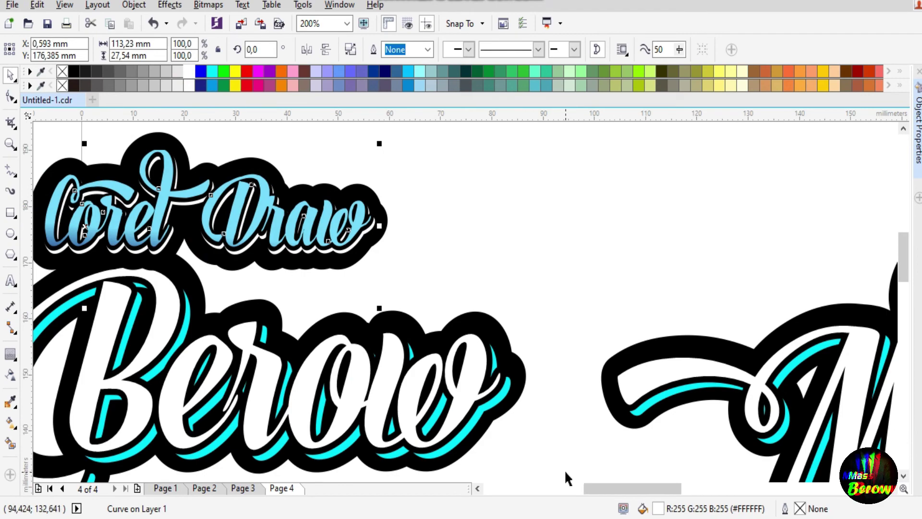
{"action": "left_click_drag", "start_coordinate": [599, 487], "coordinate": [560, 482]}
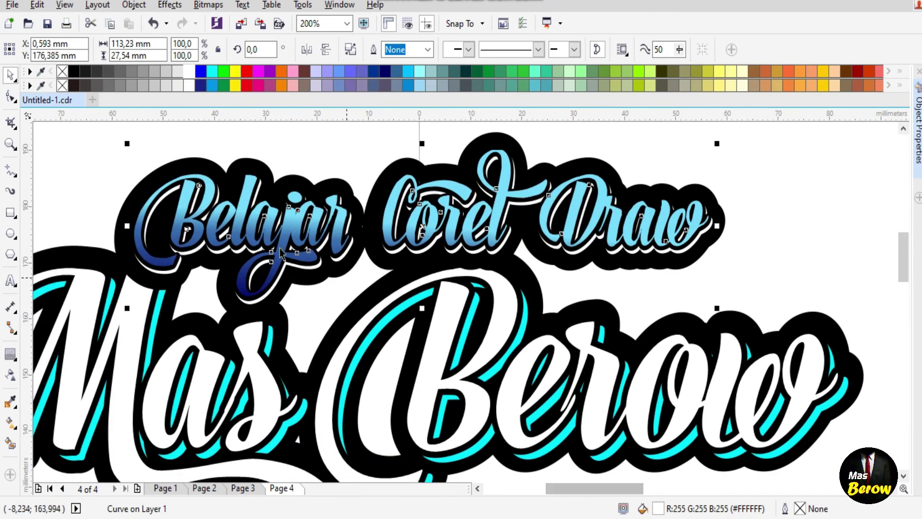
{"action": "scroll", "coordinate": [332, 233], "scroll_direction": "down", "scroll_amount": 1}
{"action": "scroll", "coordinate": [332, 233], "scroll_direction": "up", "scroll_amount": 1}
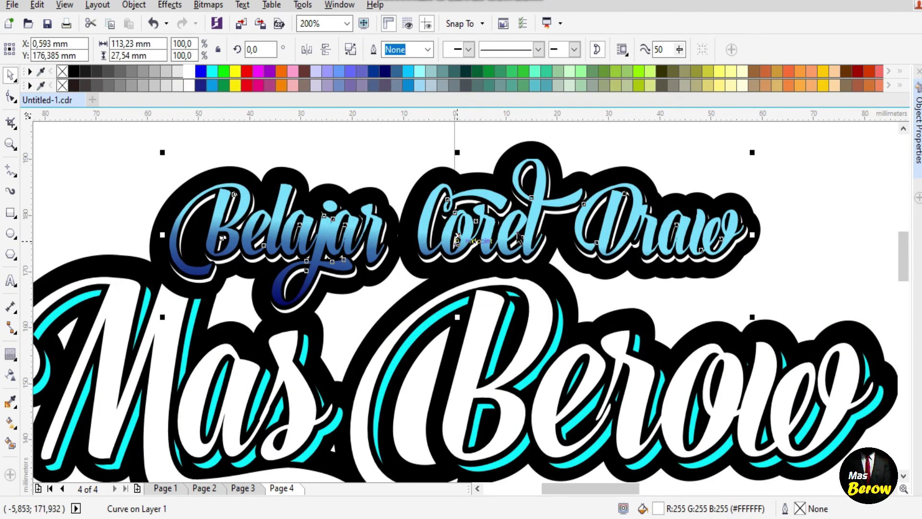
{"action": "left_click", "coordinate": [825, 189]}
{"action": "scroll", "coordinate": [462, 345], "scroll_direction": "down", "scroll_amount": 1}
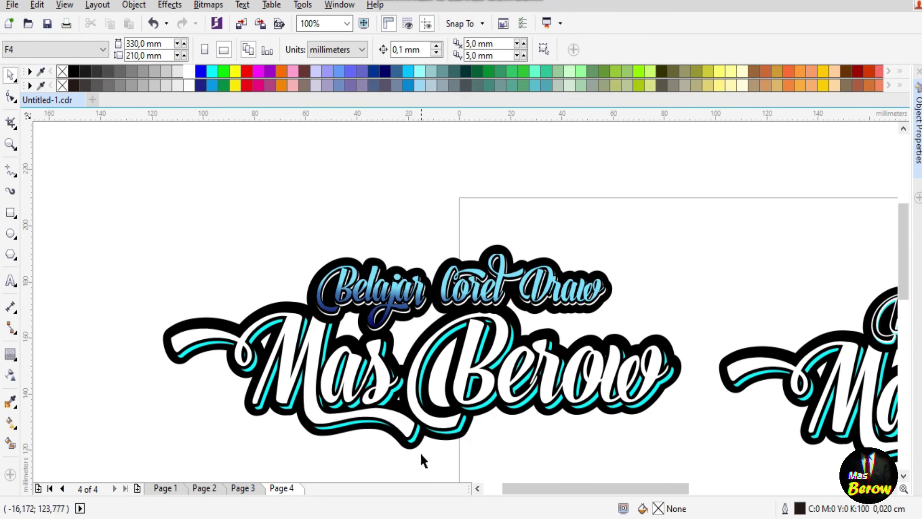
Apply a vertical linear fountain fill to the "Mas Berow" text, running from white at the upper node to dark navy at the lower node
{"action": "scroll", "coordinate": [421, 454], "scroll_direction": "up", "scroll_amount": 1}
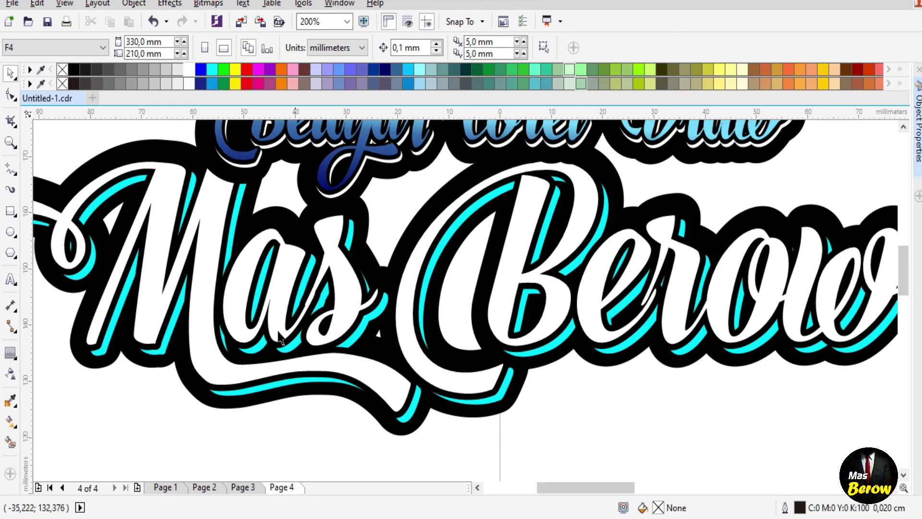
{"action": "left_click", "coordinate": [10, 421]}
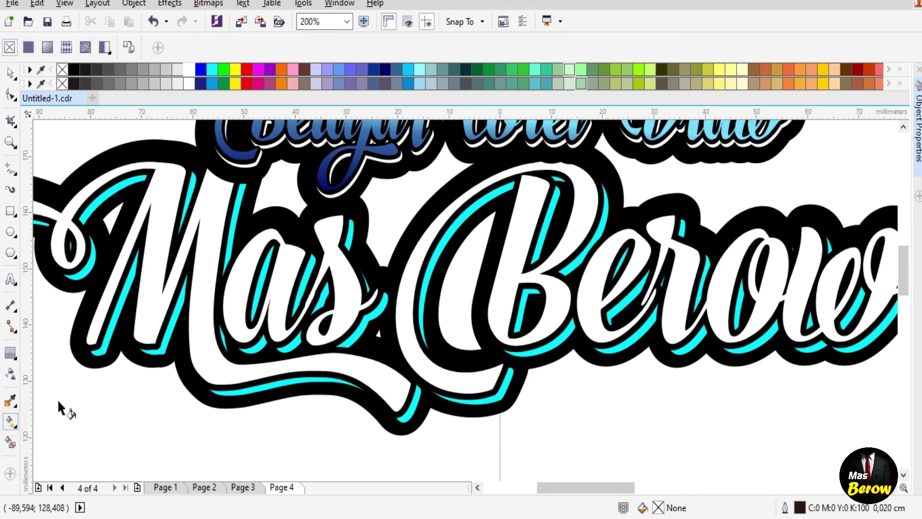
{"action": "left_click", "coordinate": [526, 252]}
{"action": "left_click_drag", "start_coordinate": [504, 306], "coordinate": [511, 477]}
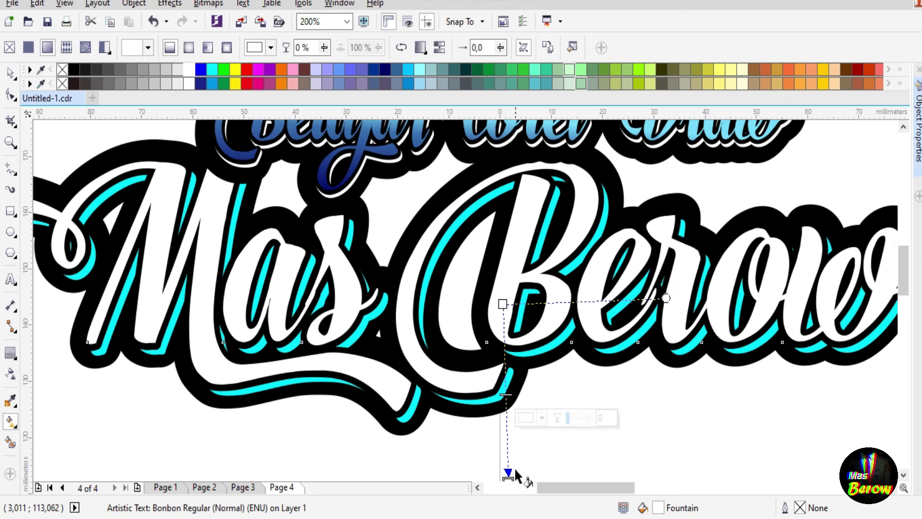
{"action": "left_click", "coordinate": [542, 417]}
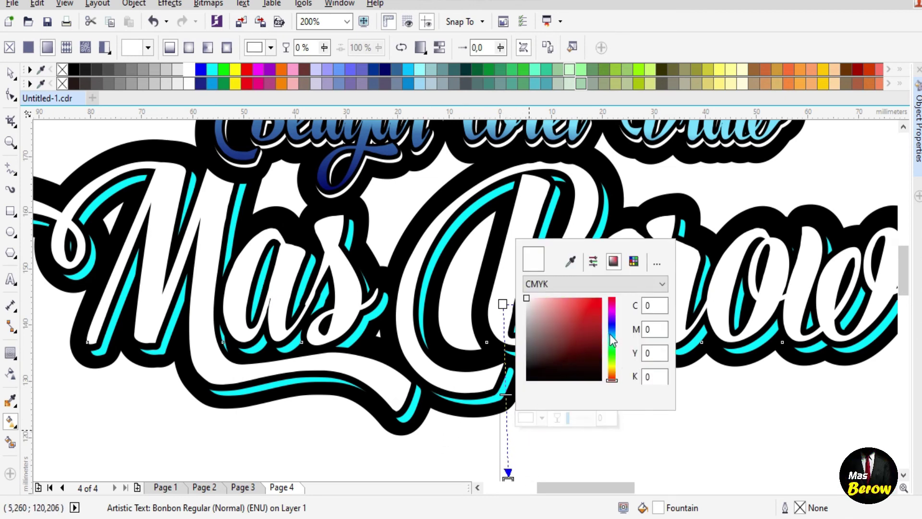
{"action": "left_click", "coordinate": [613, 321]}
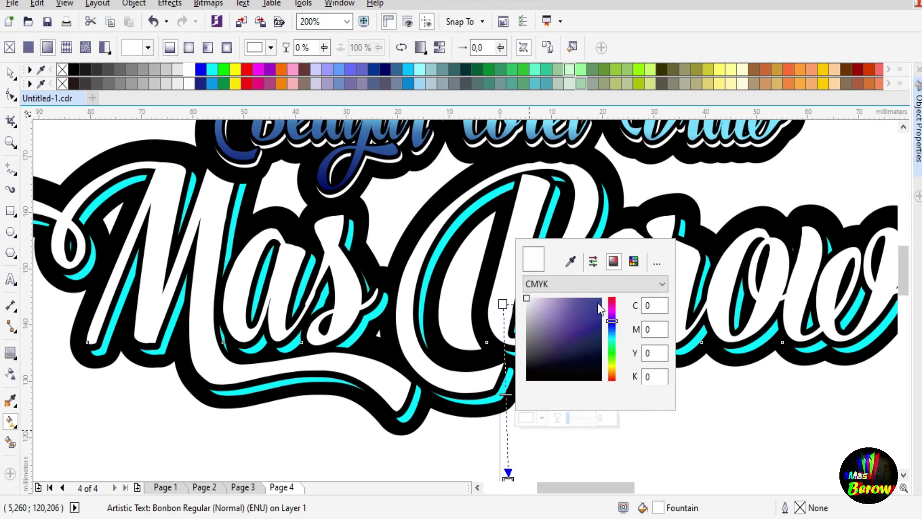
{"action": "left_click", "coordinate": [595, 345]}
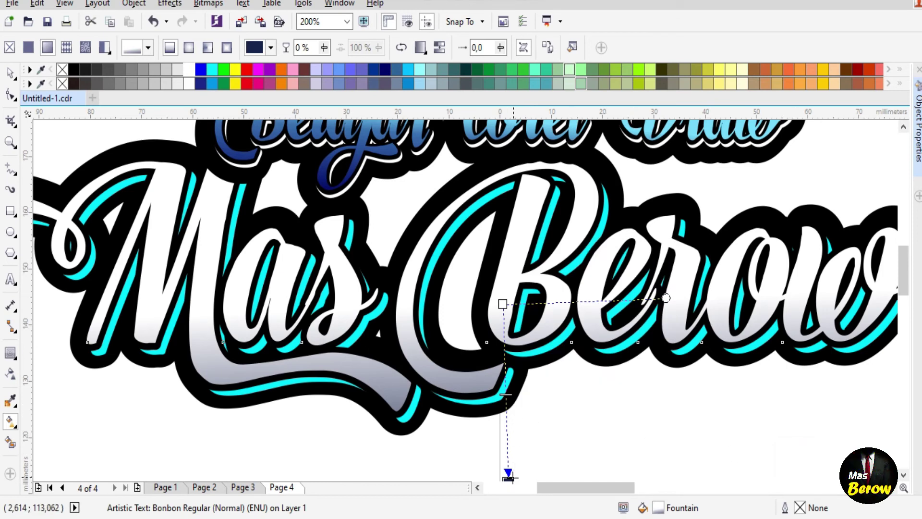
Shift both nodes of the "Mas Berow" gradient upward and set its upper colour to light blue #A0E2FA
{"action": "left_click_drag", "start_coordinate": [509, 474], "coordinate": [507, 440]}
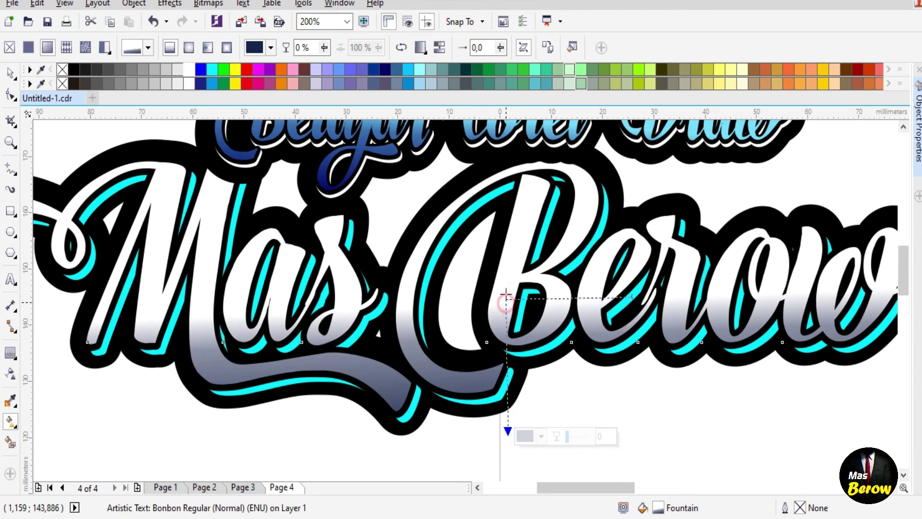
{"action": "left_click_drag", "start_coordinate": [503, 304], "coordinate": [505, 258]}
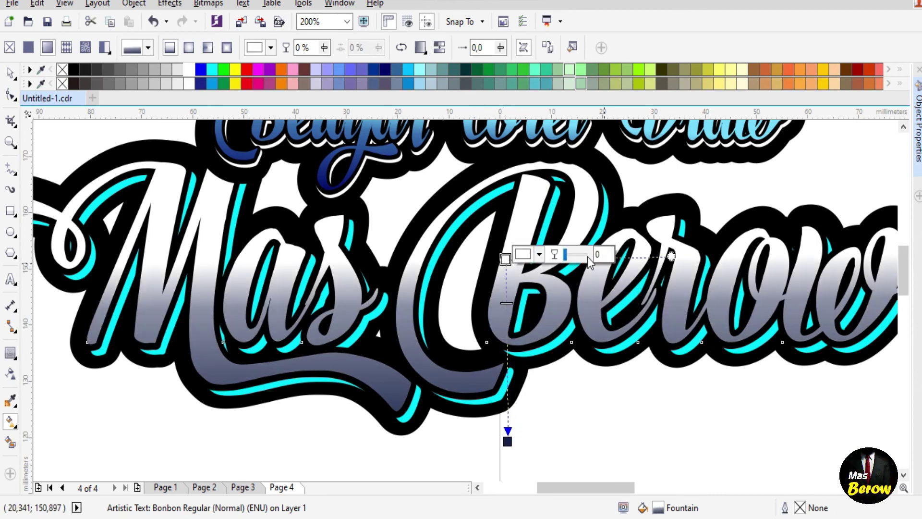
{"action": "left_click", "coordinate": [537, 255]}
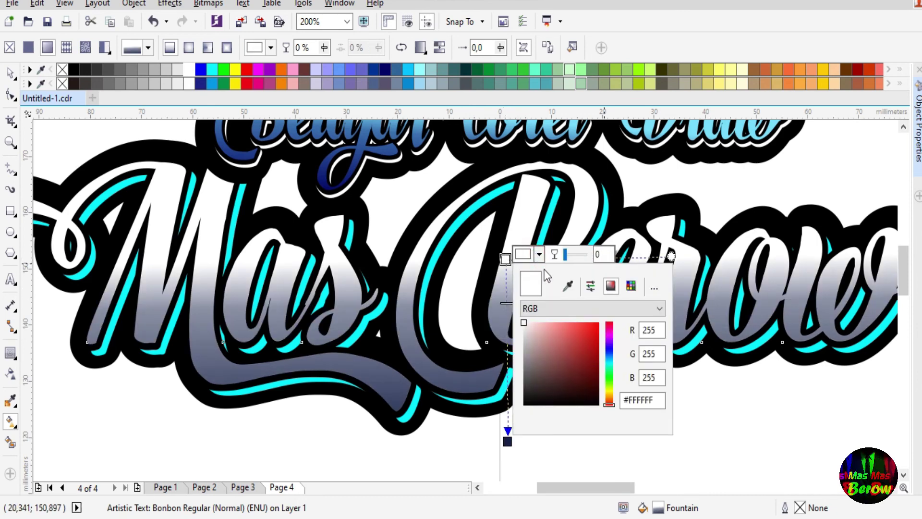
{"action": "left_click", "coordinate": [610, 361]}
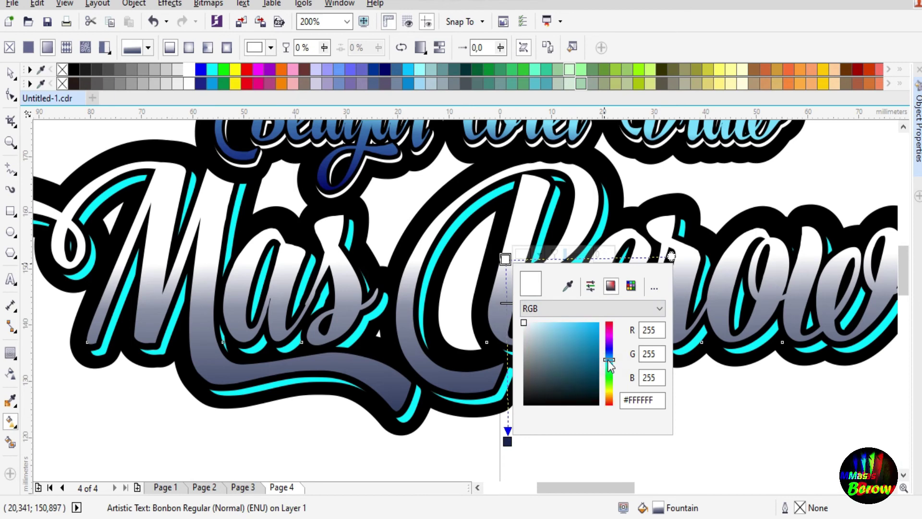
{"action": "left_click", "coordinate": [551, 325]}
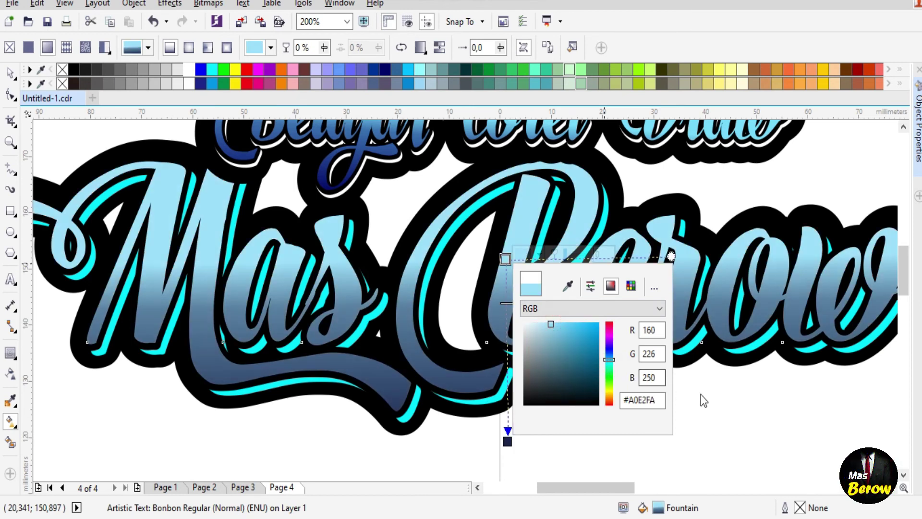
{"action": "left_click", "coordinate": [702, 400]}
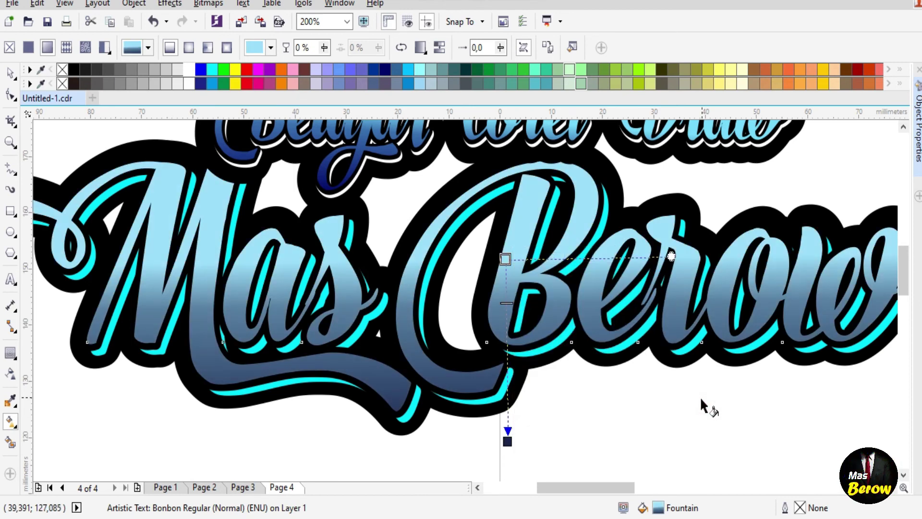
Recolour the cyan shadow shape behind the gradient "Mas Berow" lettering with white and deselect it
{"action": "left_click", "coordinate": [628, 393]}
{"action": "left_click", "coordinate": [622, 349]}
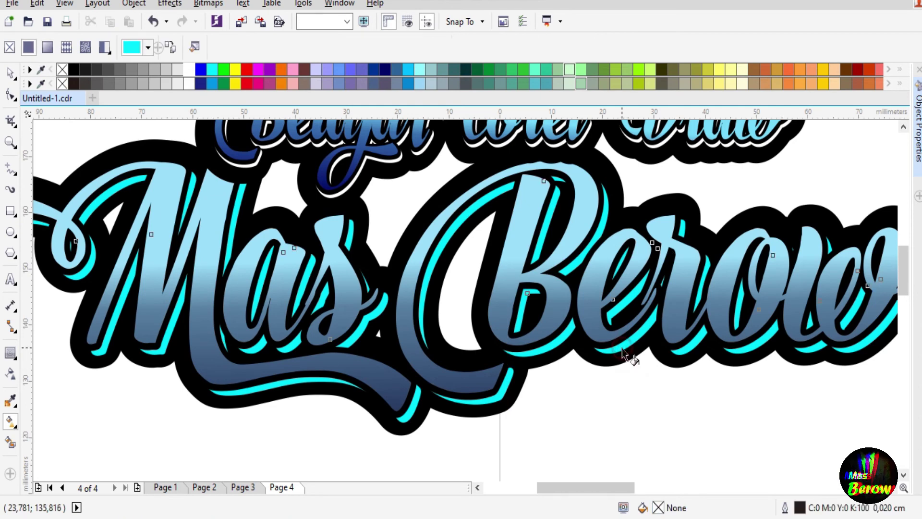
{"action": "left_click", "coordinate": [11, 72]}
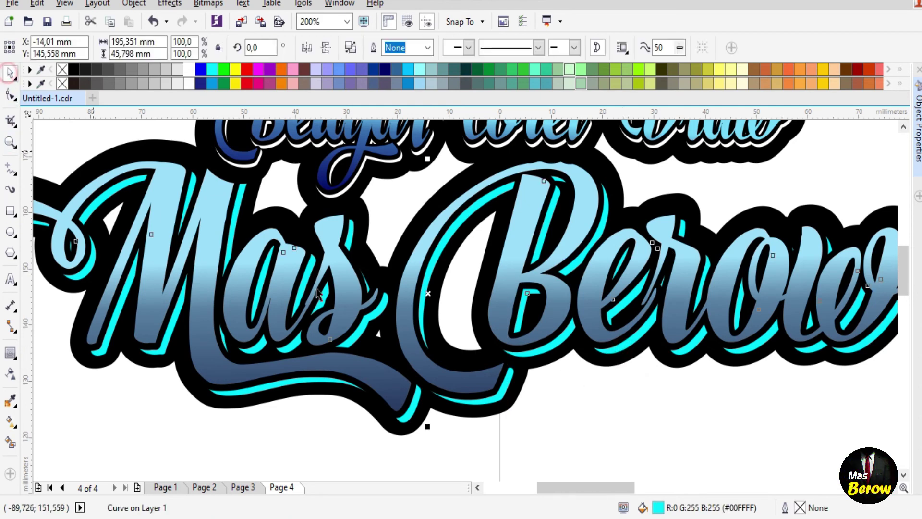
{"action": "left_click", "coordinate": [616, 429]}
{"action": "scroll", "coordinate": [549, 325], "scroll_direction": "up", "scroll_amount": 3}
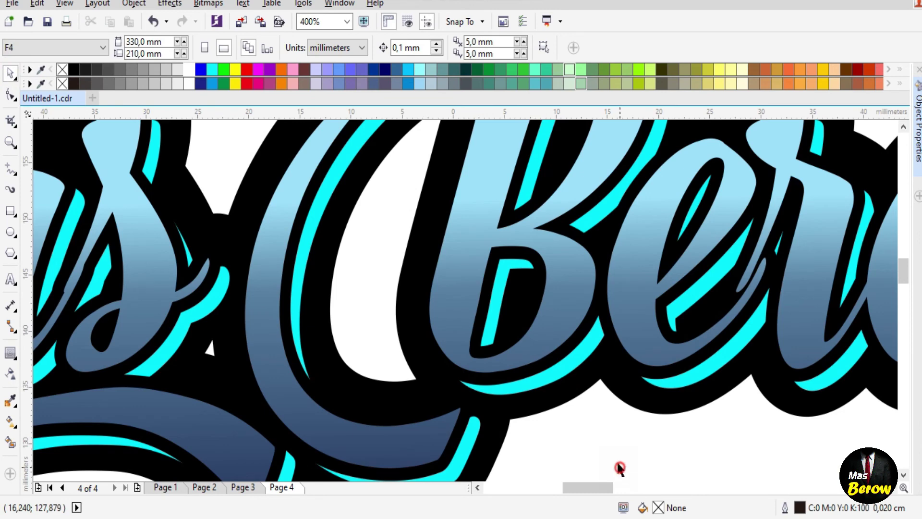
{"action": "left_click", "coordinate": [561, 365]}
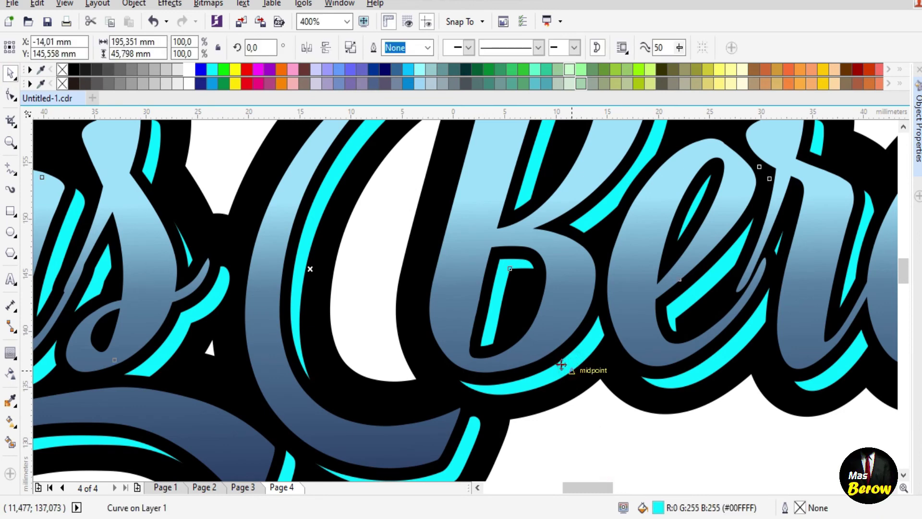
{"action": "left_click", "coordinate": [191, 69]}
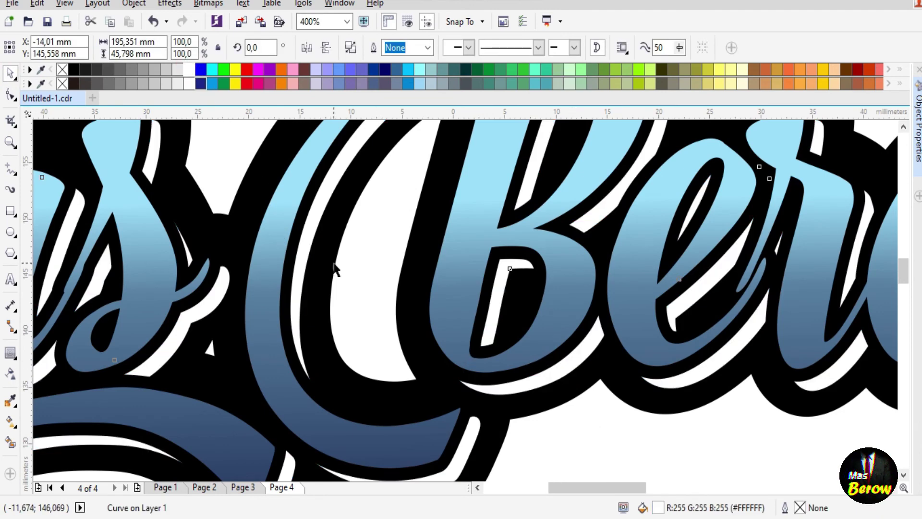
{"action": "scroll", "coordinate": [336, 264], "scroll_direction": "down", "scroll_amount": 3}
{"action": "scroll", "coordinate": [335, 269], "scroll_direction": "down", "scroll_amount": 3}
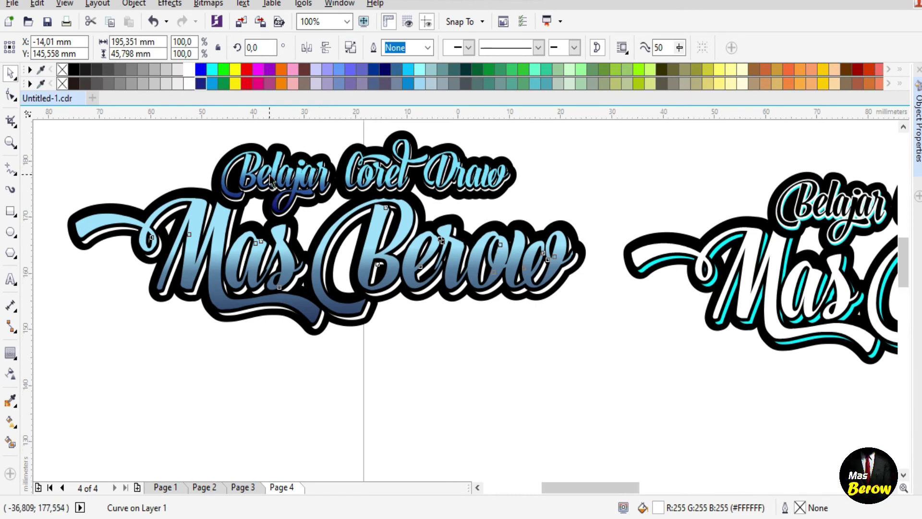
{"action": "scroll", "coordinate": [272, 187], "scroll_direction": "up", "scroll_amount": 3}
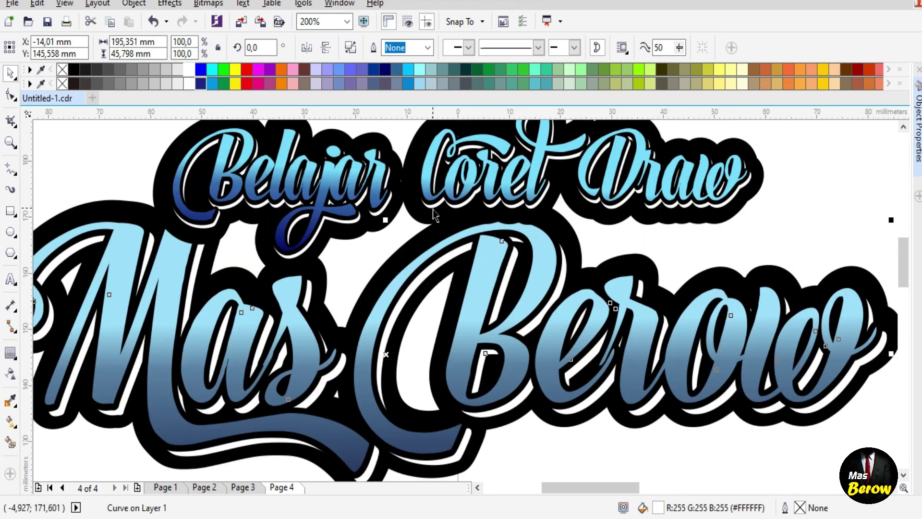
{"action": "scroll", "coordinate": [382, 264], "scroll_direction": "down", "scroll_amount": 3}
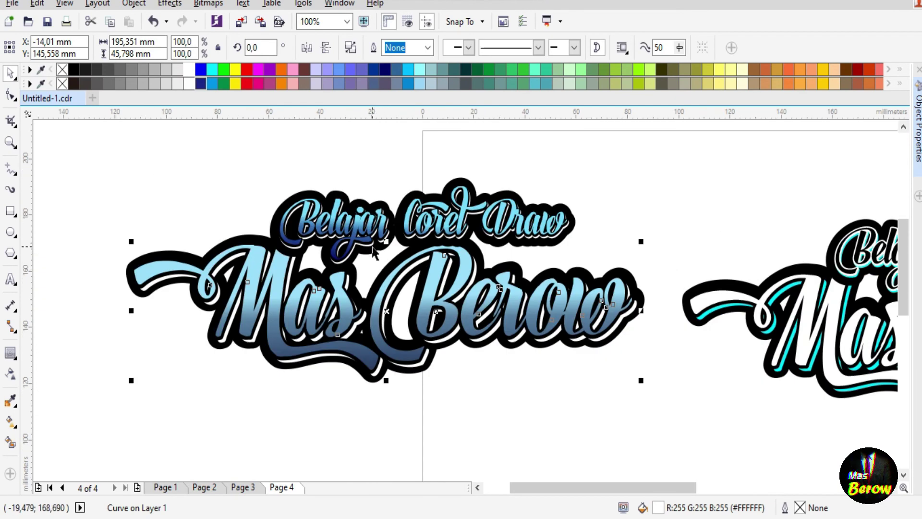
{"action": "left_click", "coordinate": [506, 142]}
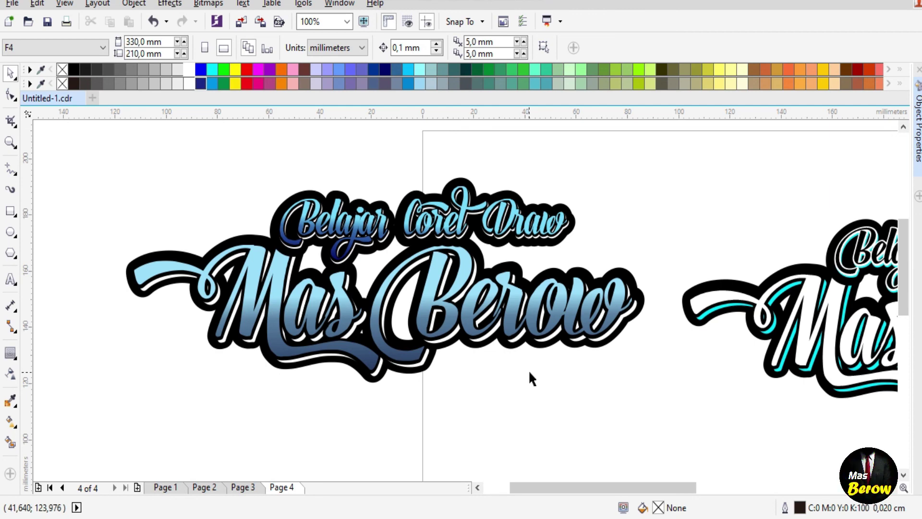
Move the complete cyan-and-white lettering variant directly above the blue gradient variant and deselect it
{"action": "scroll", "coordinate": [656, 351], "scroll_direction": "down", "scroll_amount": 2}
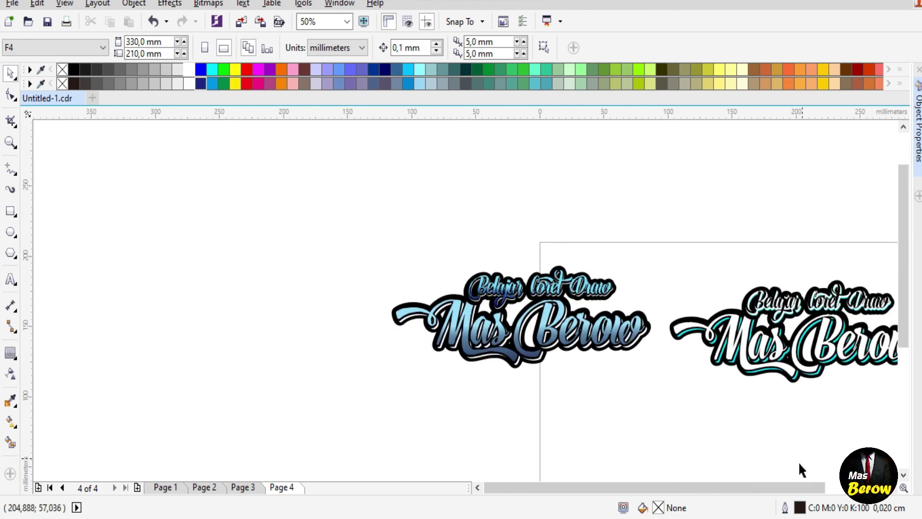
{"action": "left_click_drag", "start_coordinate": [771, 488], "coordinate": [783, 488]}
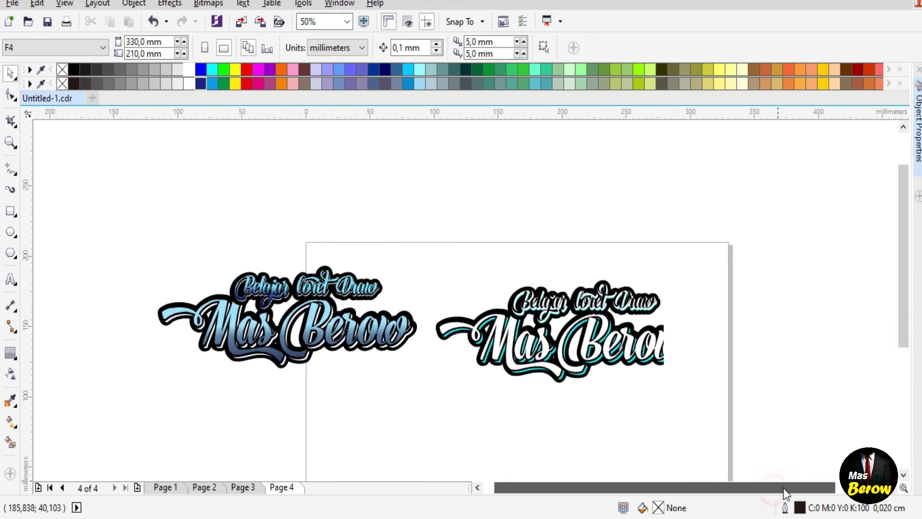
{"action": "left_click_drag", "start_coordinate": [410, 183], "coordinate": [783, 437]}
{"action": "left_click_drag", "start_coordinate": [559, 324], "coordinate": [305, 215]}
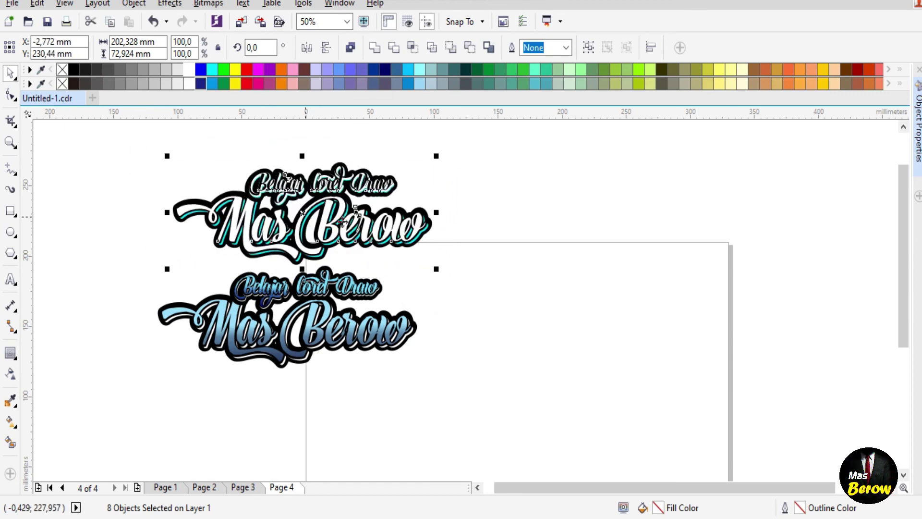
{"action": "left_click", "coordinate": [565, 283]}
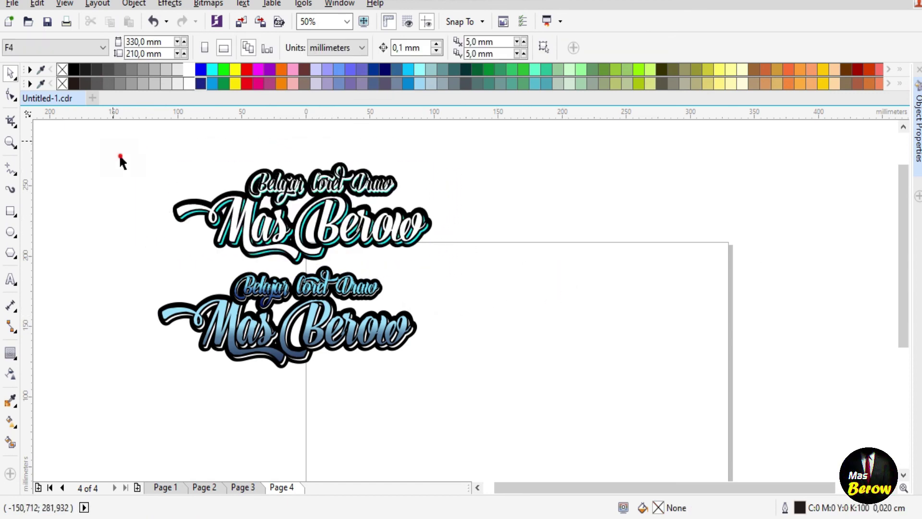
Move both lettering variants together to the right edge of the page, centred at about X 404 mm, Y 222 mm, and deselect them
{"action": "left_click_drag", "start_coordinate": [119, 157], "coordinate": [506, 419]}
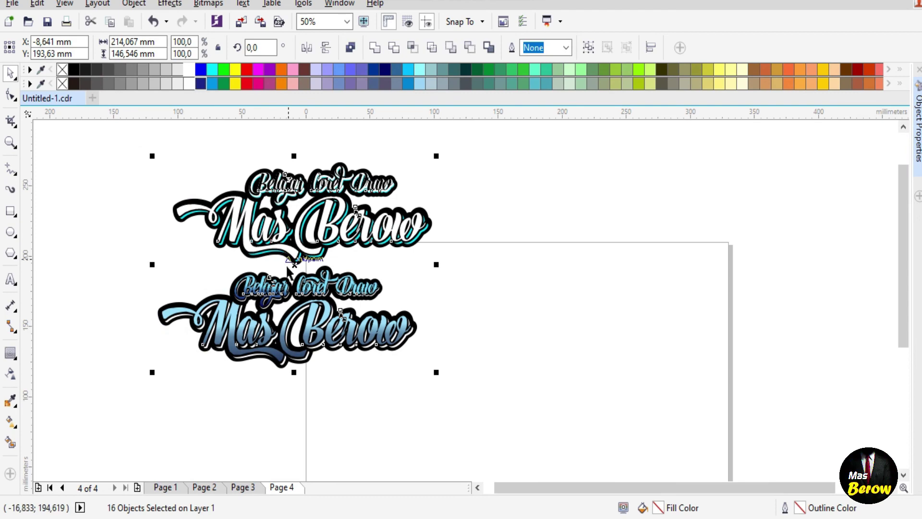
{"action": "left_click_drag", "start_coordinate": [296, 264], "coordinate": [823, 224]}
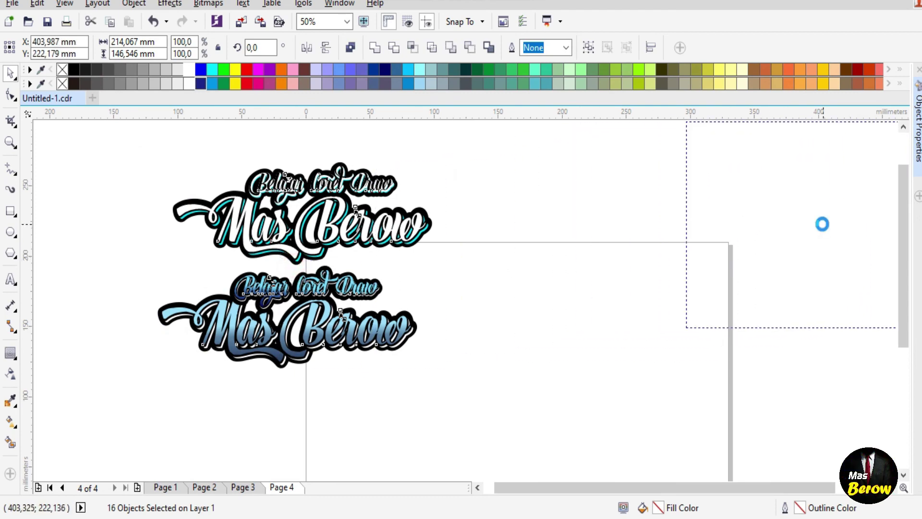
{"action": "left_click", "coordinate": [169, 328]}
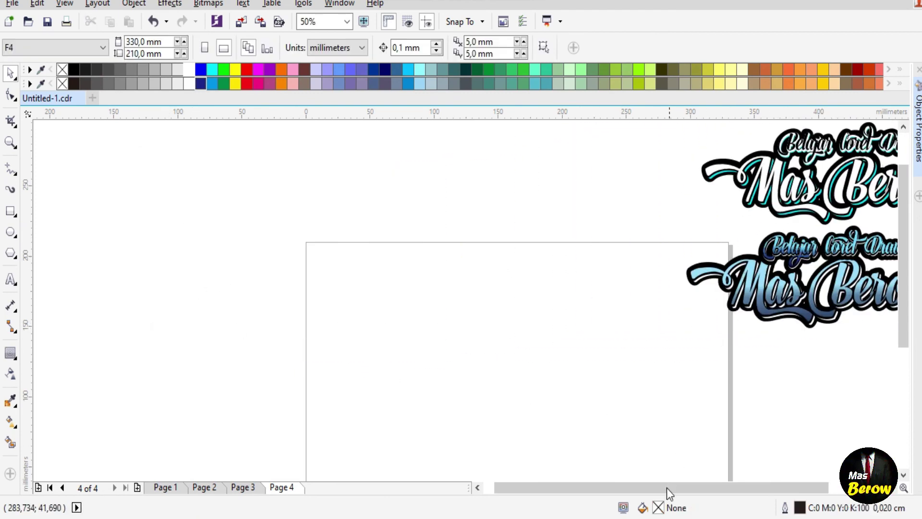
Add a page-sized 330 × 210 mm rectangle, fill it yellow #FFFF00 and remove its outline
{"action": "left_click_drag", "start_coordinate": [667, 489], "coordinate": [691, 487]}
{"action": "scroll", "coordinate": [451, 356], "scroll_direction": "down", "scroll_amount": 1}
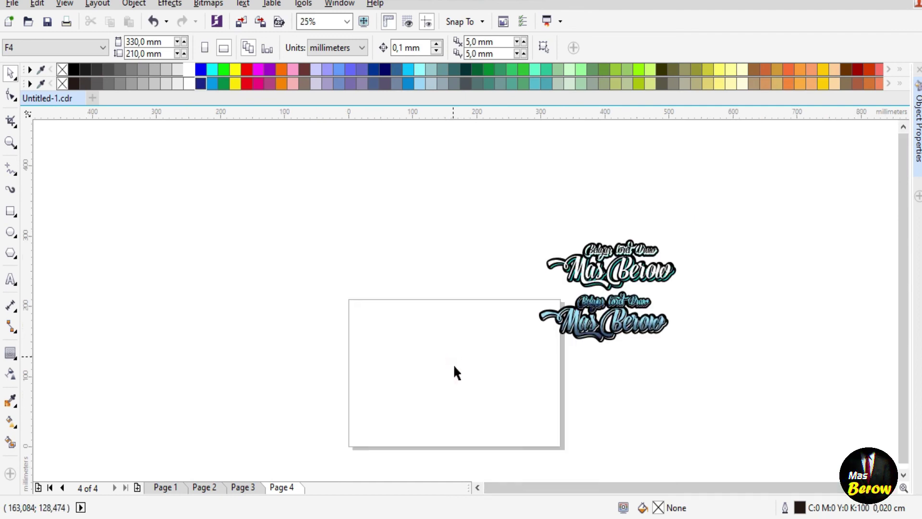
{"action": "scroll", "coordinate": [476, 439], "scroll_direction": "up", "scroll_amount": 1}
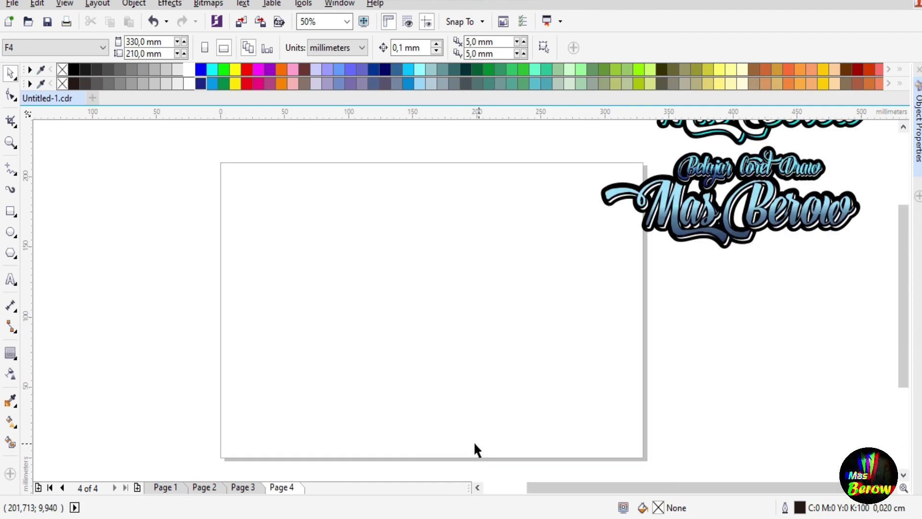
{"action": "double_click", "coordinate": [10, 212]}
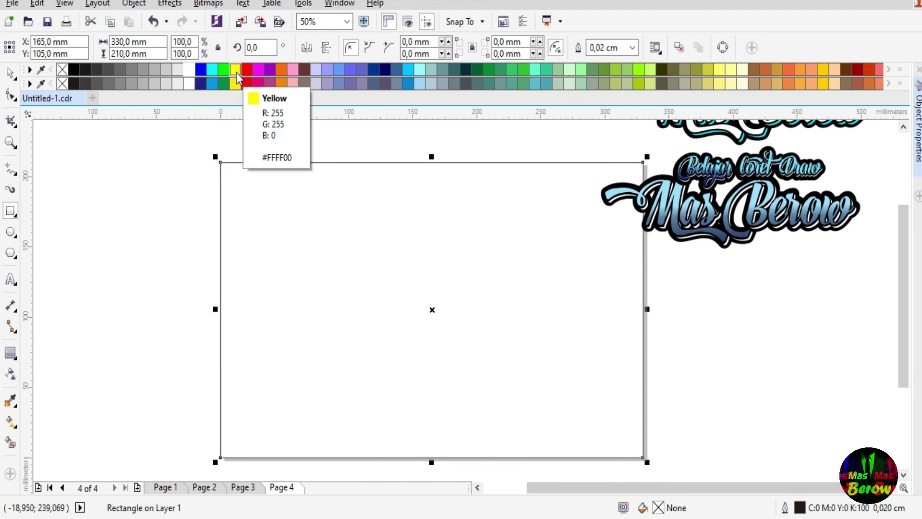
{"action": "left_click", "coordinate": [236, 73]}
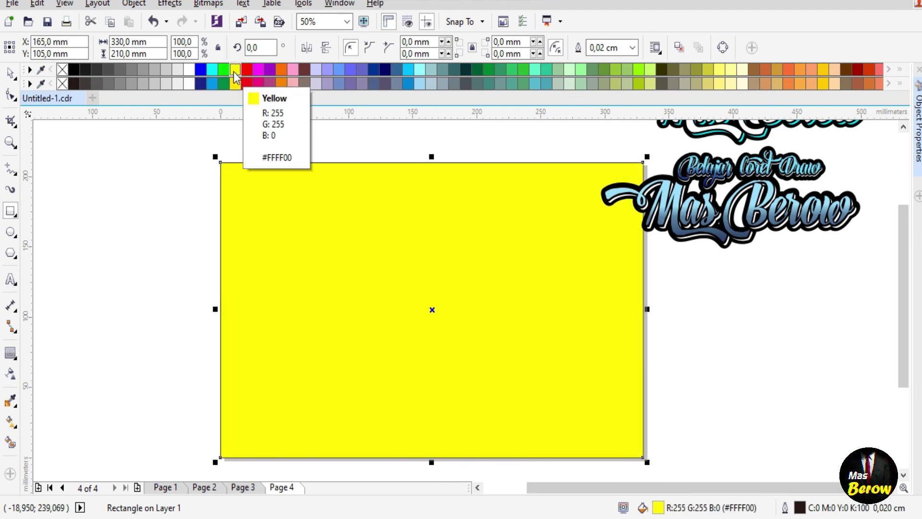
{"action": "right_click", "coordinate": [62, 69]}
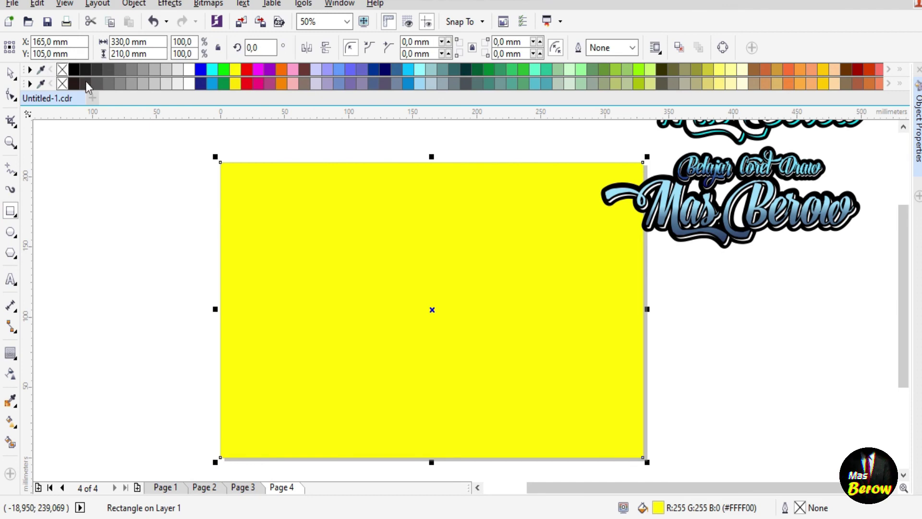
{"action": "left_click", "coordinate": [12, 74]}
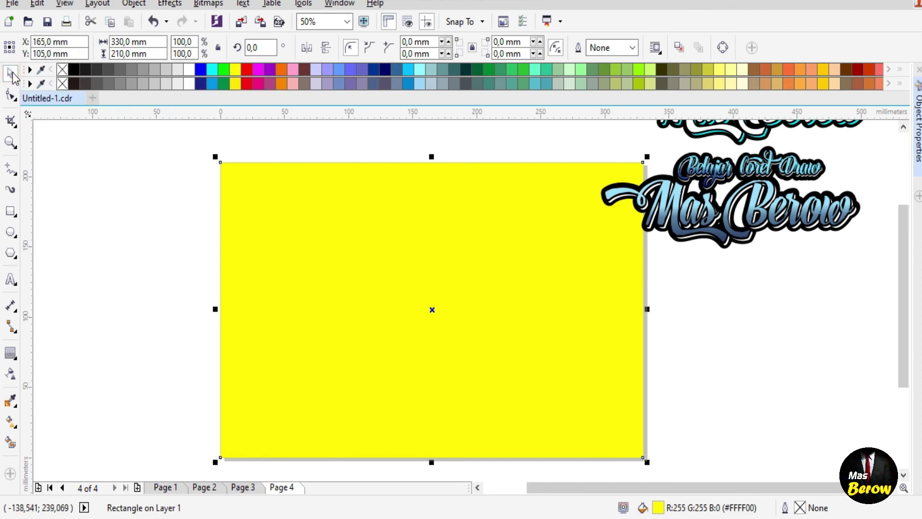
Apply an elliptical fountain transparency to the yellow rectangle, with 100 at the centre node and 0 at the outer node
{"action": "left_click", "coordinate": [11, 373]}
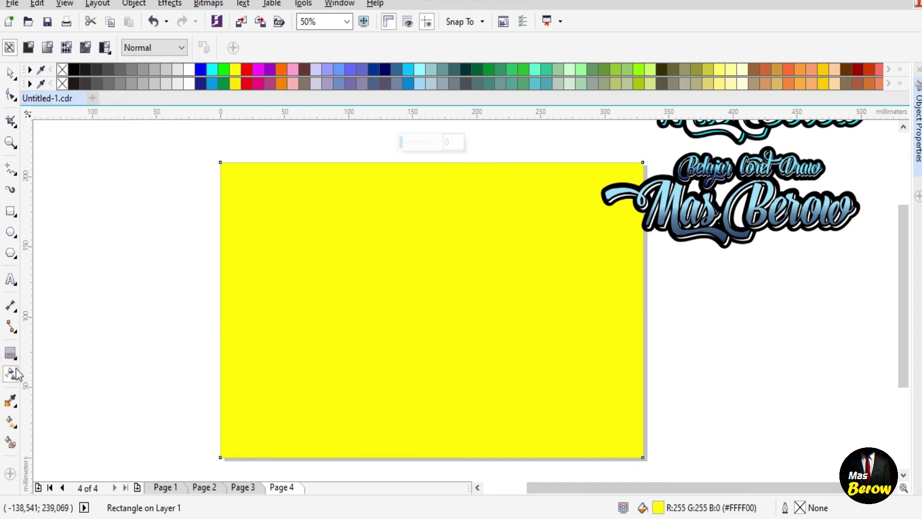
{"action": "left_click", "coordinate": [47, 48]}
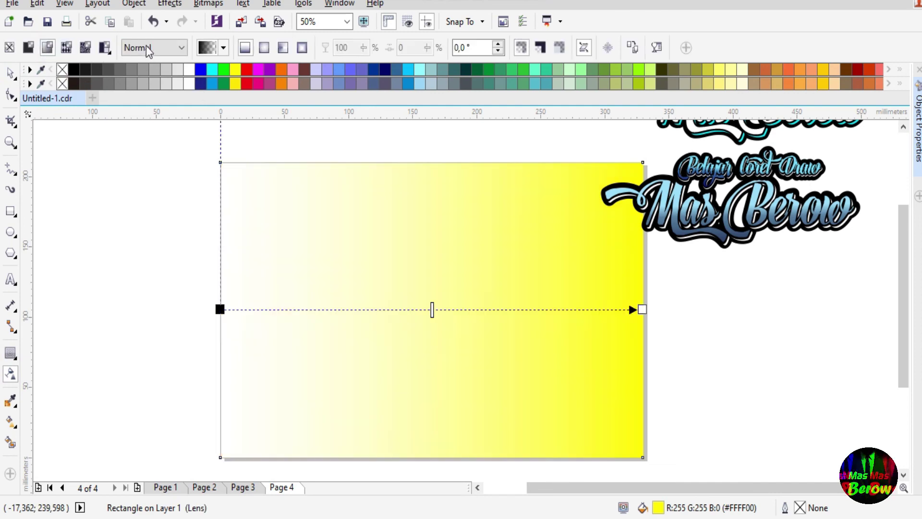
{"action": "left_click", "coordinate": [265, 48]}
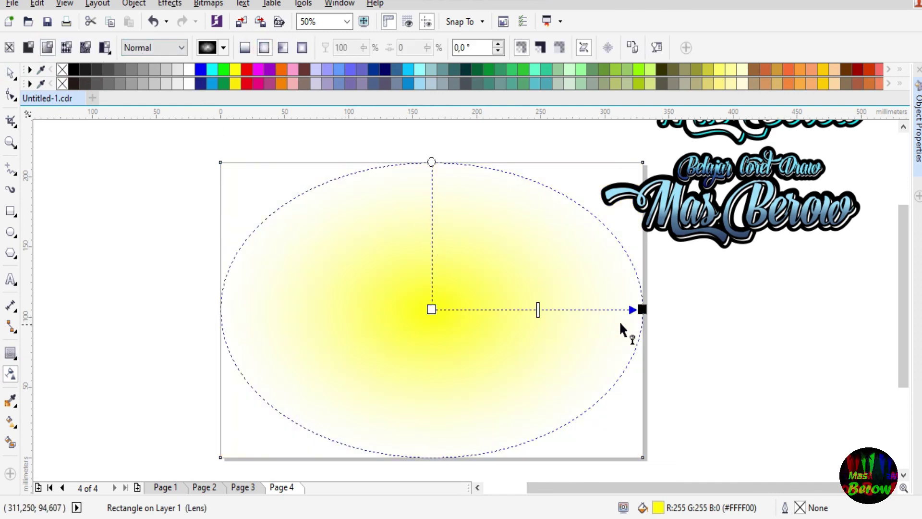
{"action": "left_click", "coordinate": [432, 310]}
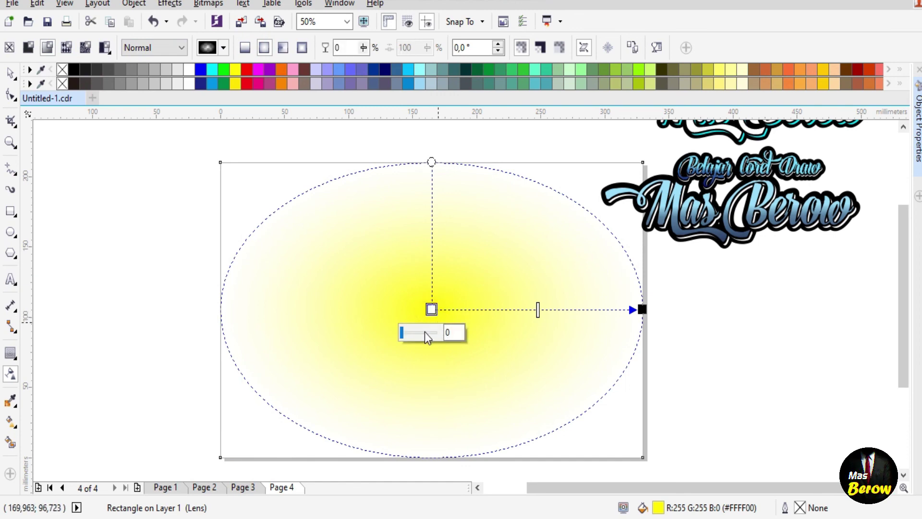
{"action": "left_click_drag", "start_coordinate": [402, 335], "coordinate": [437, 333]}
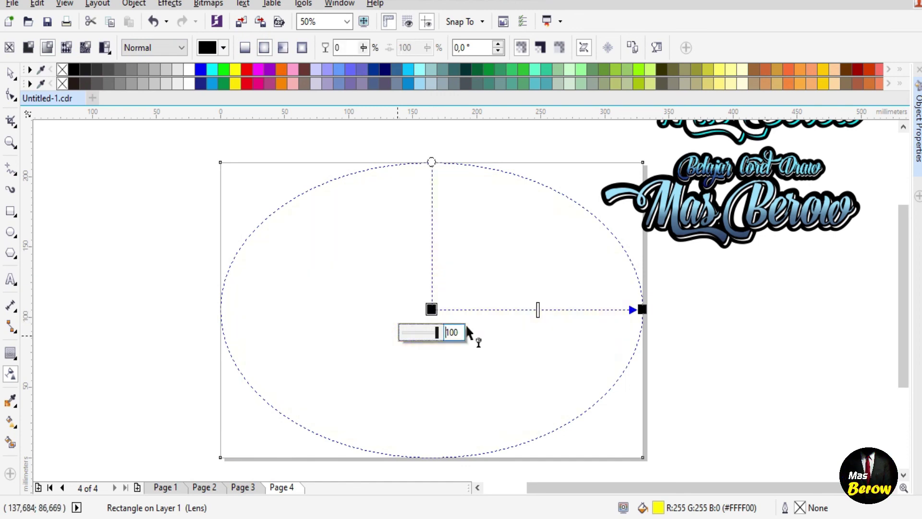
{"action": "left_click", "coordinate": [643, 309]}
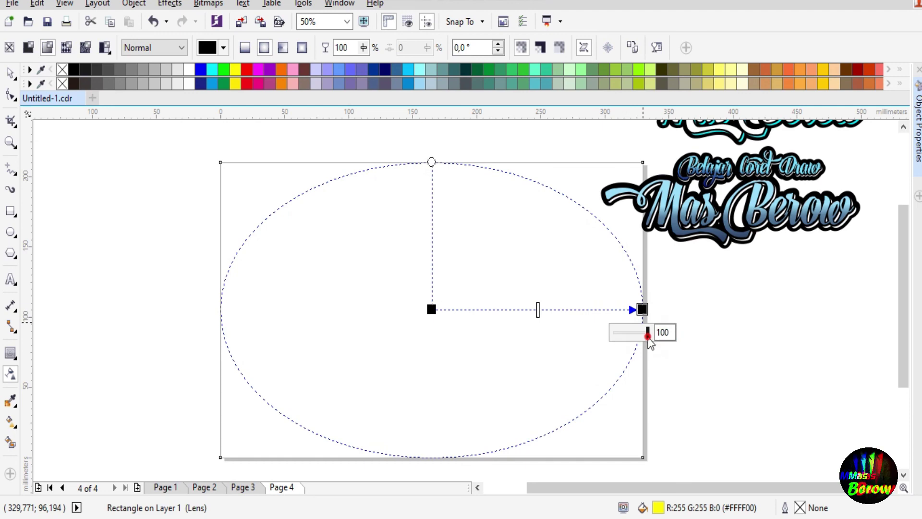
{"action": "left_click_drag", "start_coordinate": [648, 337], "coordinate": [591, 350]}
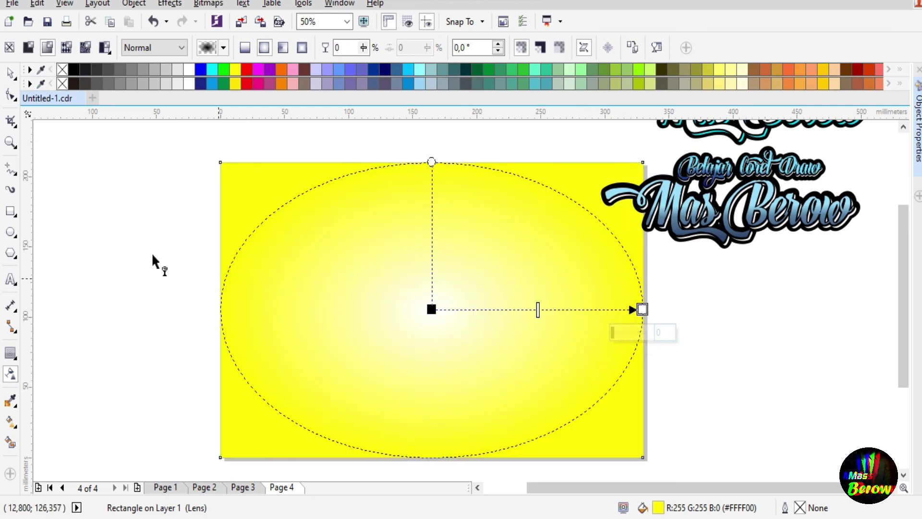
{"action": "left_click", "coordinate": [10, 74]}
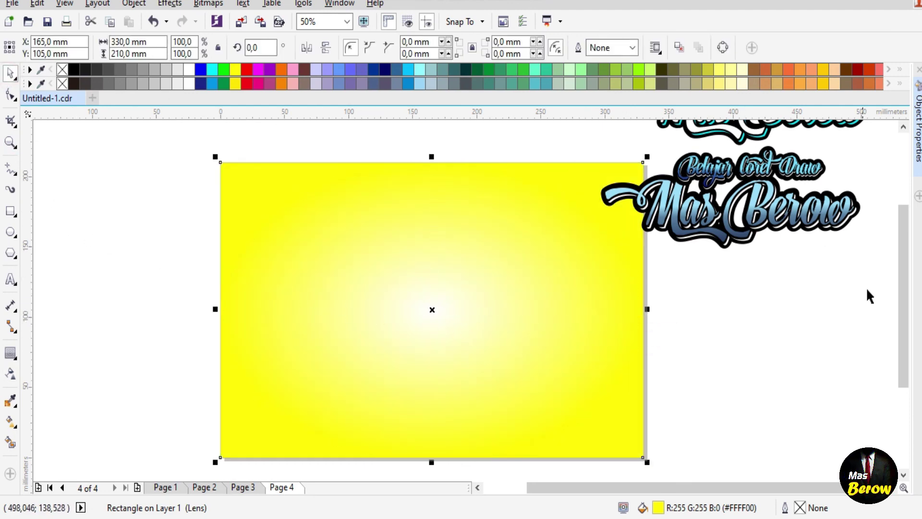
Move the blue gradient lettering onto the yellow background, centred at about X 158 mm, Y 115 mm, and group its objects
{"action": "left_click_drag", "start_coordinate": [871, 306], "coordinate": [551, 136]}
{"action": "left_click_drag", "start_coordinate": [782, 197], "coordinate": [473, 298]}
{"action": "scroll", "coordinate": [465, 312], "scroll_direction": "up", "scroll_amount": 2}
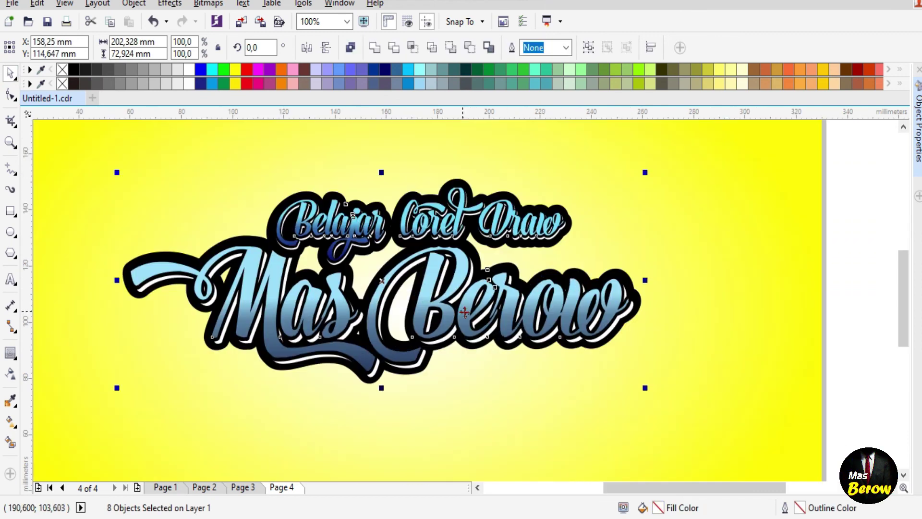
{"action": "left_click", "coordinate": [591, 47]}
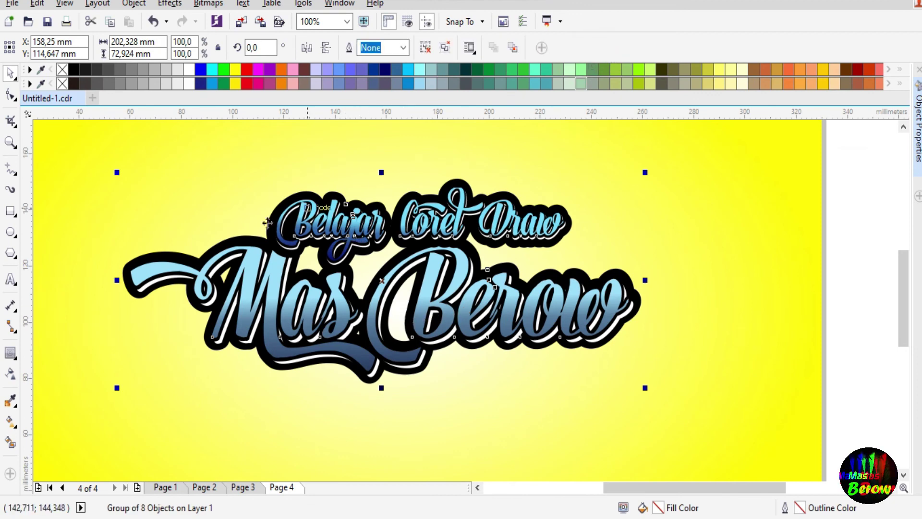
Add a drop shadow to the grouped lettering using the Perspective Bottom Right preset
{"action": "left_click", "coordinate": [16, 359]}
{"action": "left_click", "coordinate": [60, 352]}
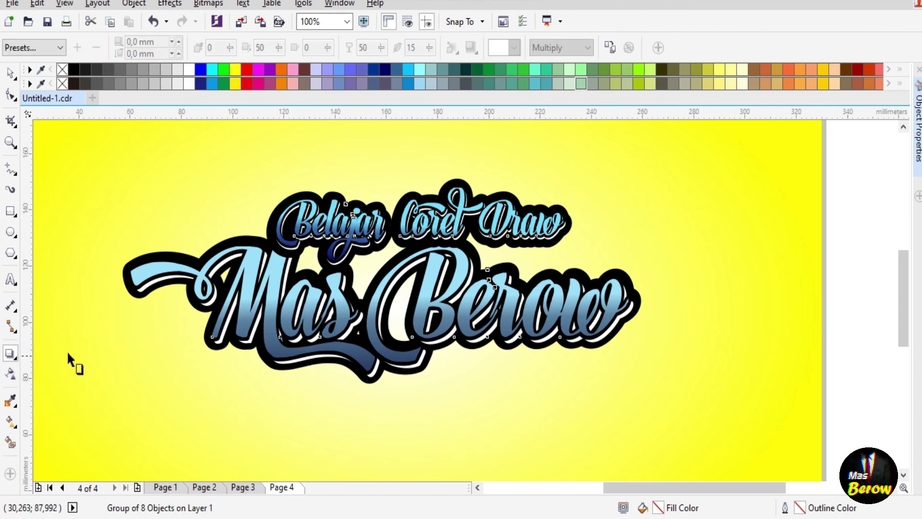
{"action": "left_click", "coordinate": [61, 47]}
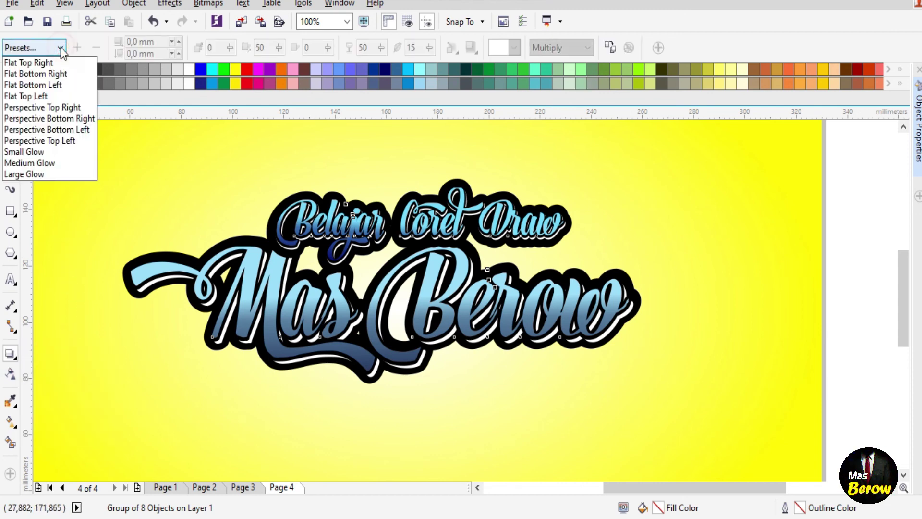
{"action": "left_click", "coordinate": [64, 120]}
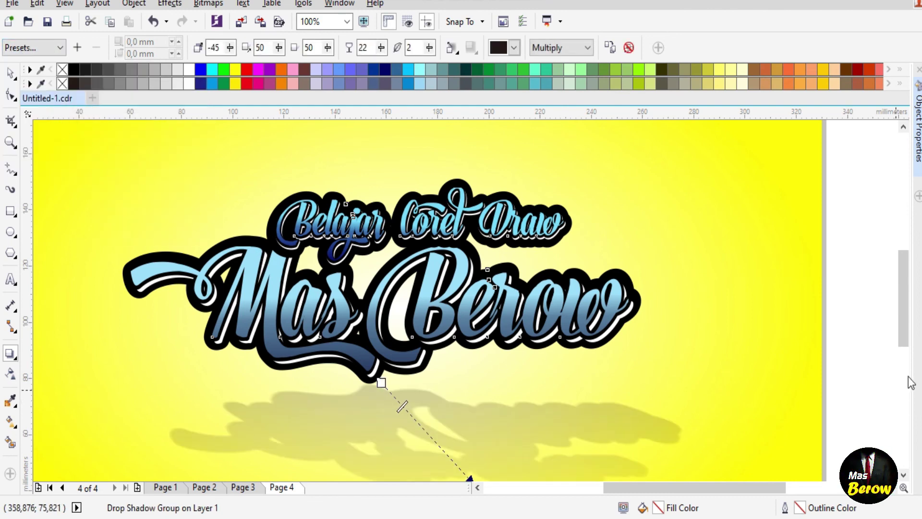
Shorten the lettering's perspective shadow slightly, turning it to an angle of 319, and deselect the group
{"action": "left_click_drag", "start_coordinate": [906, 307], "coordinate": [908, 335]}
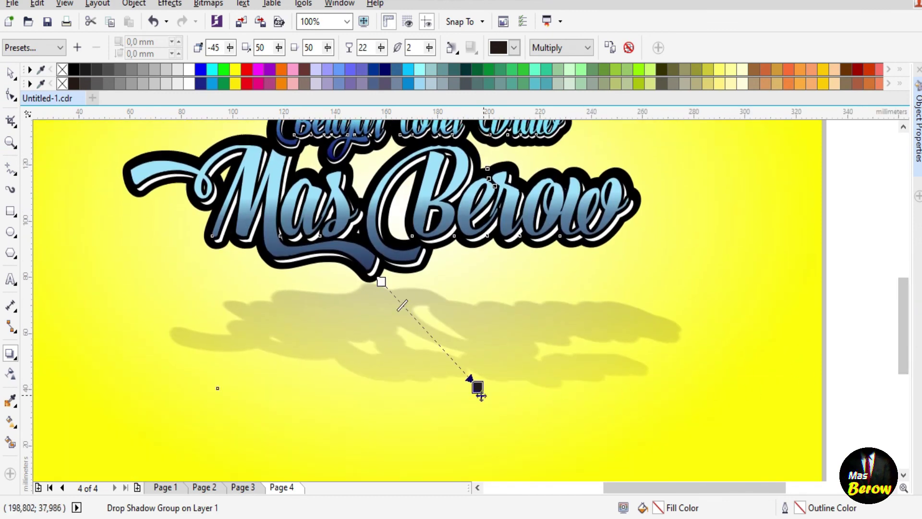
{"action": "left_click_drag", "start_coordinate": [478, 388], "coordinate": [469, 364]}
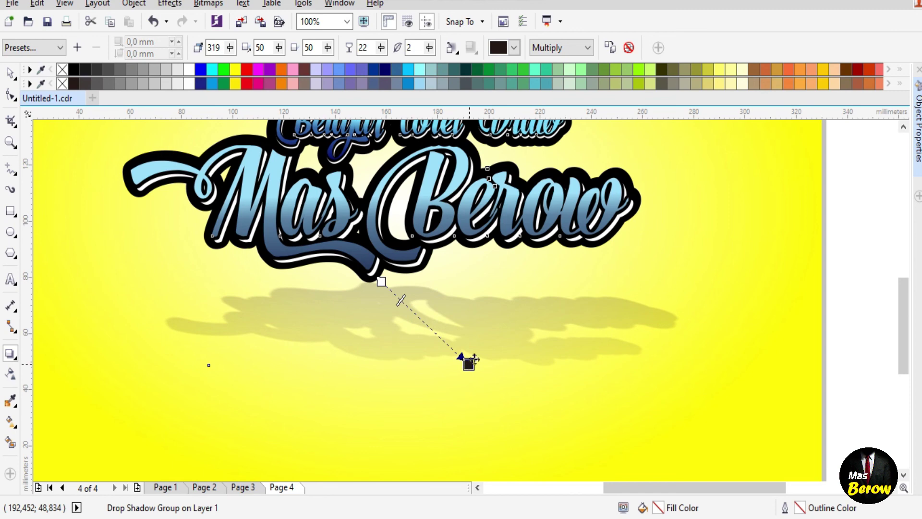
{"action": "scroll", "coordinate": [404, 170], "scroll_direction": "down", "scroll_amount": 1}
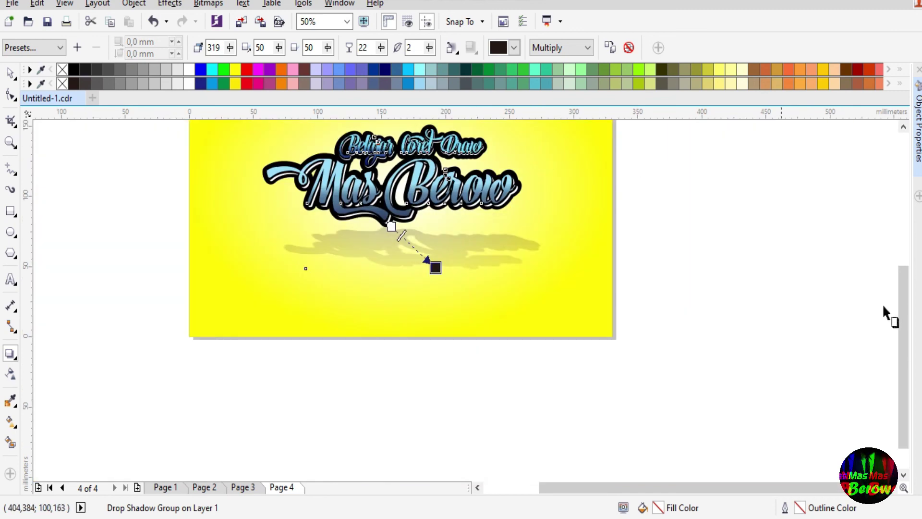
{"action": "left_click_drag", "start_coordinate": [900, 313], "coordinate": [900, 281]}
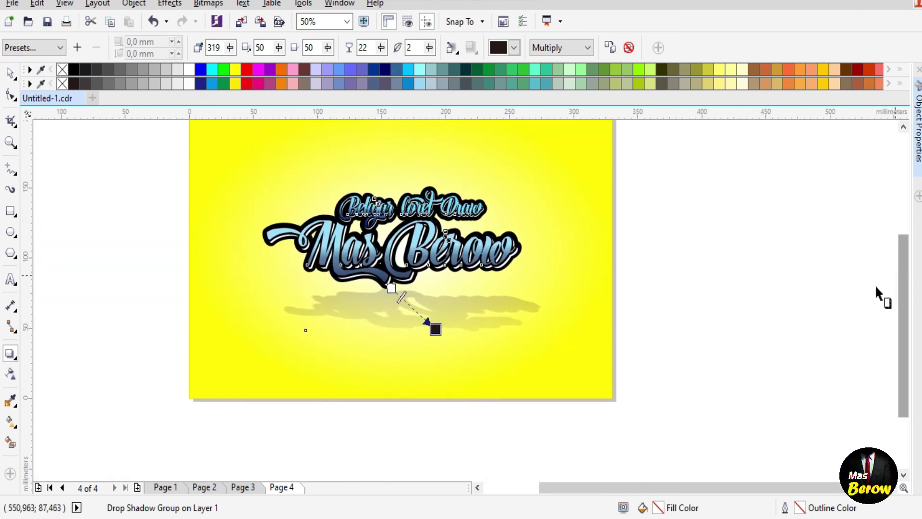
{"action": "left_click", "coordinate": [10, 74]}
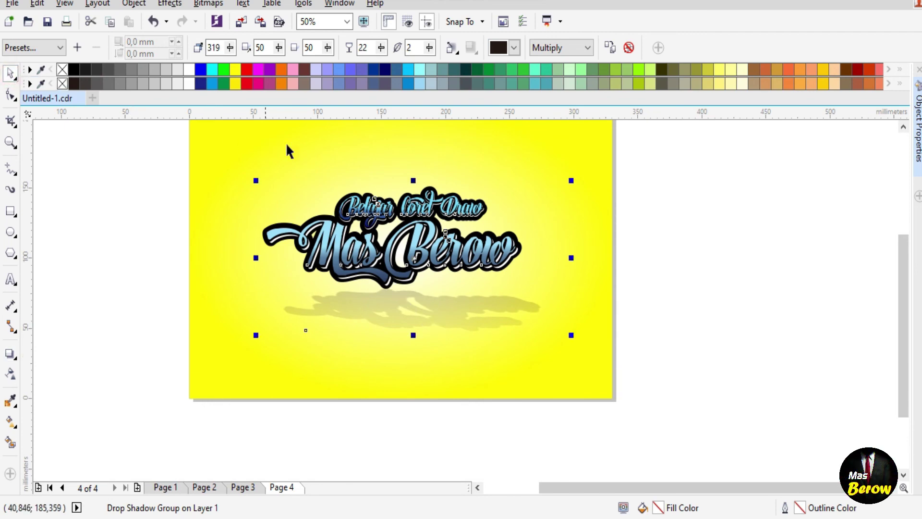
{"action": "left_click", "coordinate": [146, 170]}
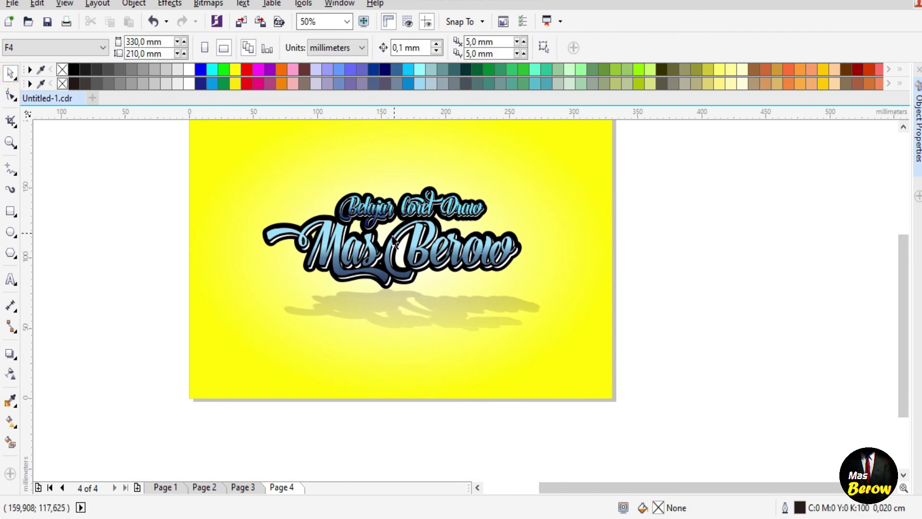
Select the yellow background rectangle behind the lettering
{"action": "scroll", "coordinate": [399, 240], "scroll_direction": "up", "scroll_amount": 1}
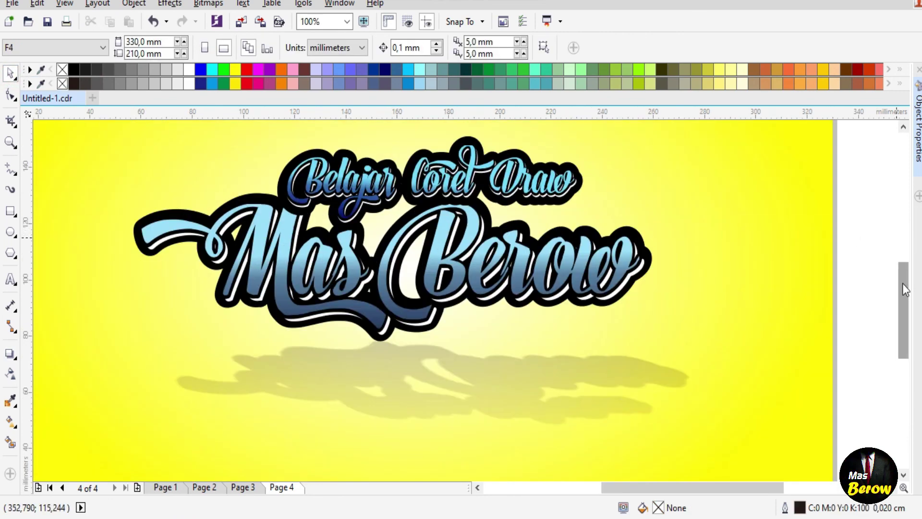
{"action": "left_click_drag", "start_coordinate": [905, 285], "coordinate": [865, 279]}
{"action": "left_click", "coordinate": [790, 279]}
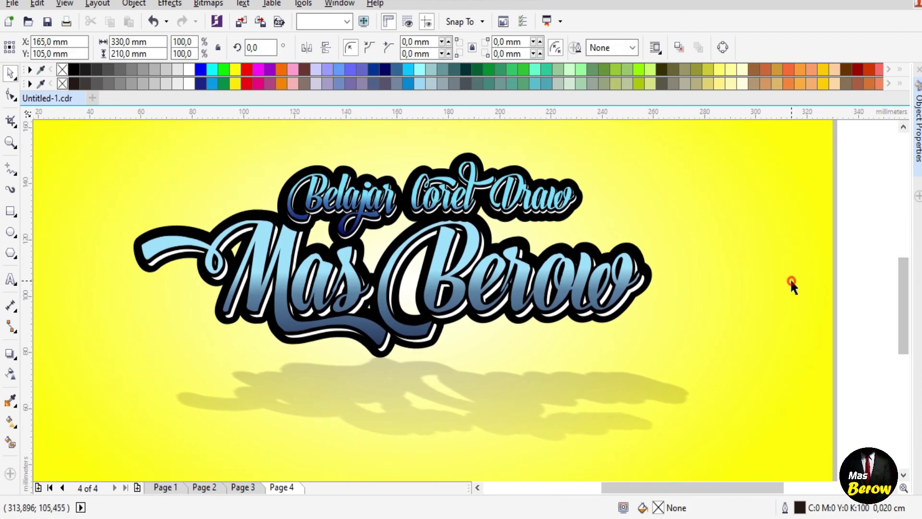